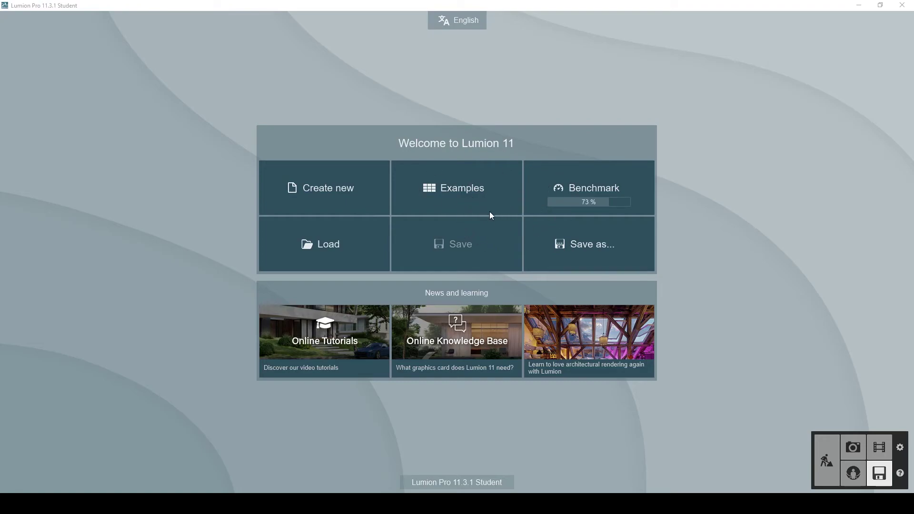
- Load the example project of the grey house with a paved terrace in a dry landscape and select its ground model
{"action": "left_click", "coordinate": [452, 193]}
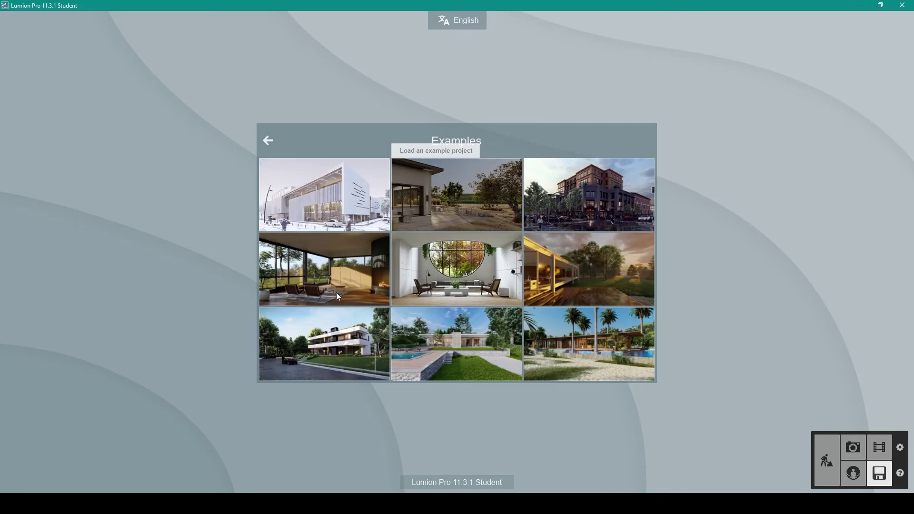
{"action": "left_click", "coordinate": [460, 361]}
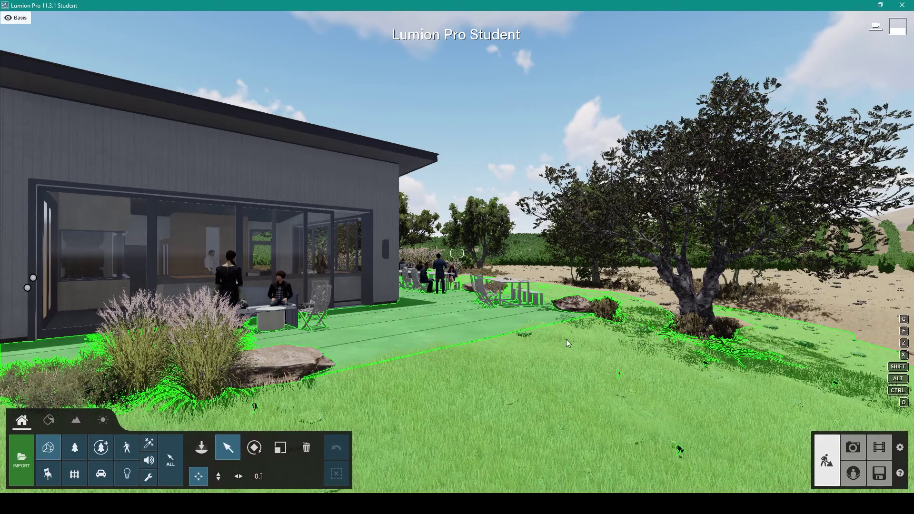
{"action": "left_click", "coordinate": [532, 395]}
- Look around the house exterior and move back to view the whole building with its carport and trees
{"action": "right_click_drag", "start_coordinate": [530, 392], "coordinate": [296, 414]}
{"action": "right_click_drag", "start_coordinate": [456, 253], "coordinate": [502, 278]}
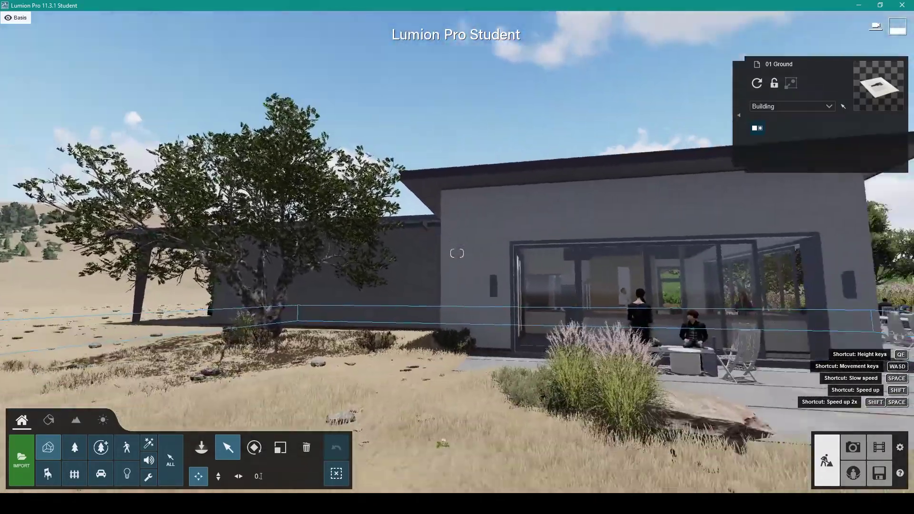
{"action": "right_click_drag", "start_coordinate": [555, 352], "coordinate": [555, 353]}
{"action": "key", "text": "s"}
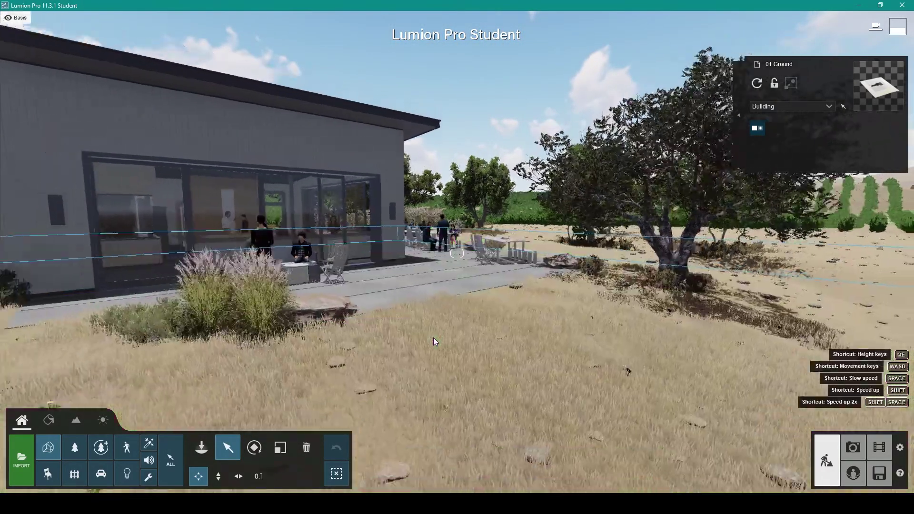
{"action": "key", "text": "s"}
{"action": "right_click_drag", "start_coordinate": [419, 335], "coordinate": [329, 290]}
{"action": "right_click_drag", "start_coordinate": [478, 351], "coordinate": [440, 341]}
{"action": "right_click_drag", "start_coordinate": [457, 253], "coordinate": [456, 253]}
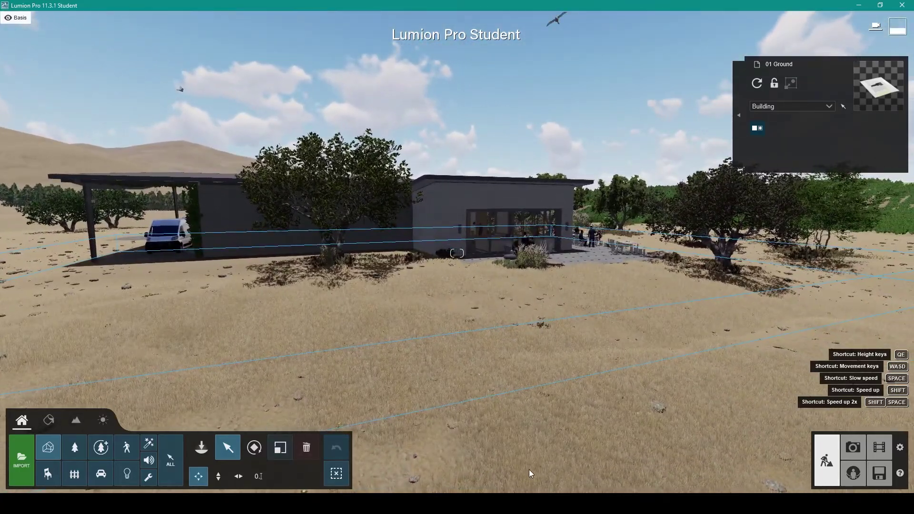
{"action": "right_click_drag", "start_coordinate": [465, 418], "coordinate": [465, 418]}
{"action": "right_click_drag", "start_coordinate": [457, 253], "coordinate": [457, 252]}
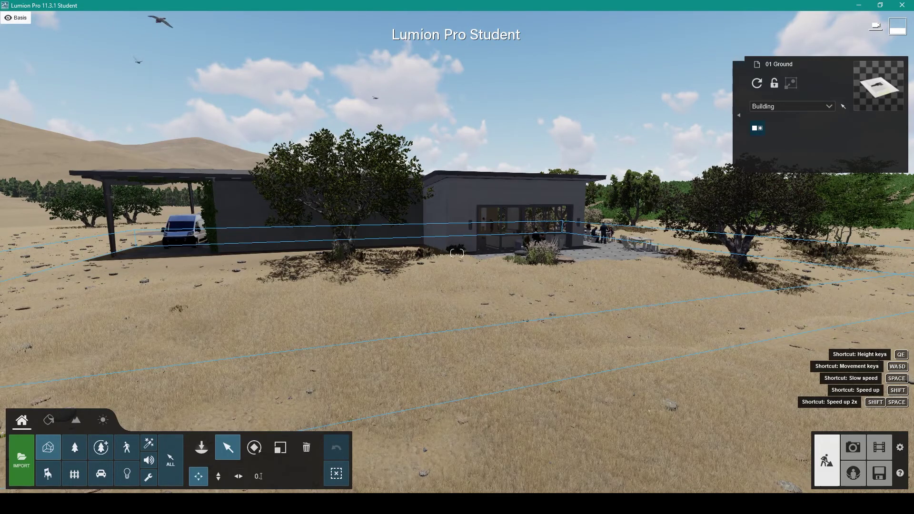
{"action": "right_click_drag", "start_coordinate": [457, 253], "coordinate": [462, 252]}
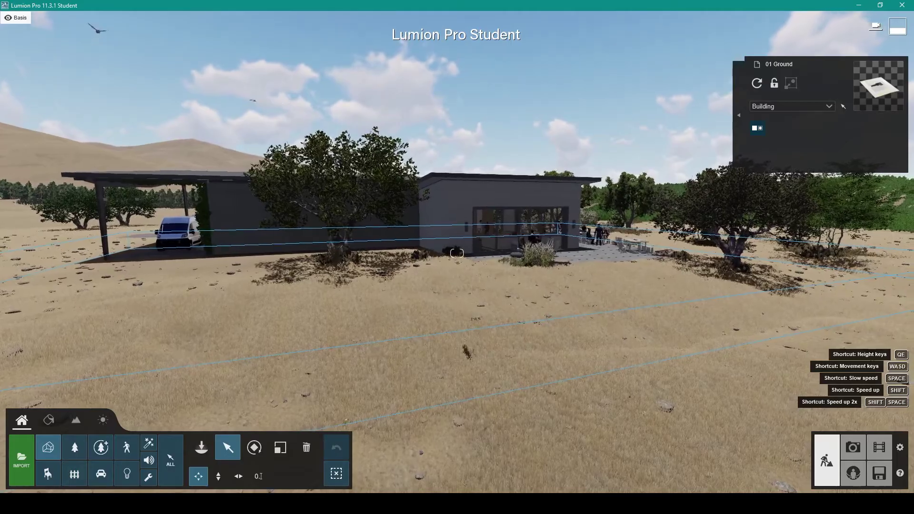
- Fly up to the terrace seating, across the surrounding landscape and back to an elevated view of the house front
{"action": "key", "text": "d"}
{"action": "key", "text": "w"}
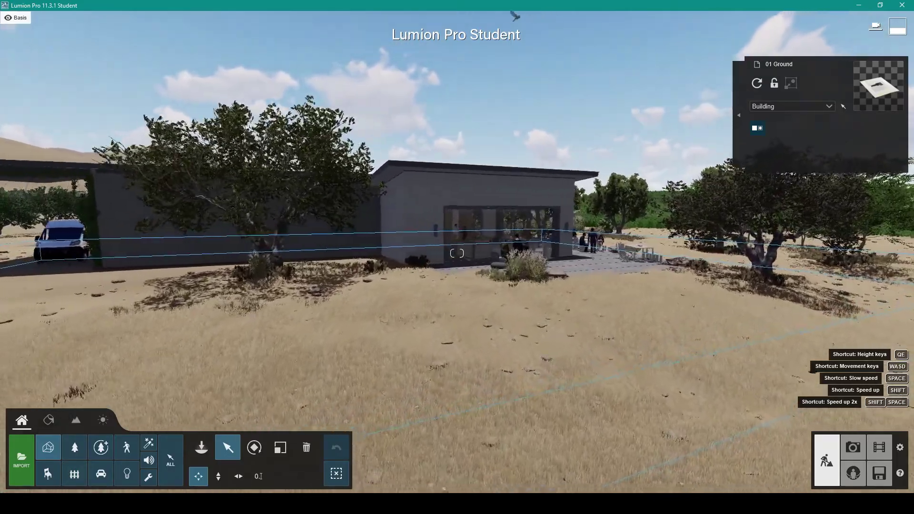
{"action": "key", "text": "w"}
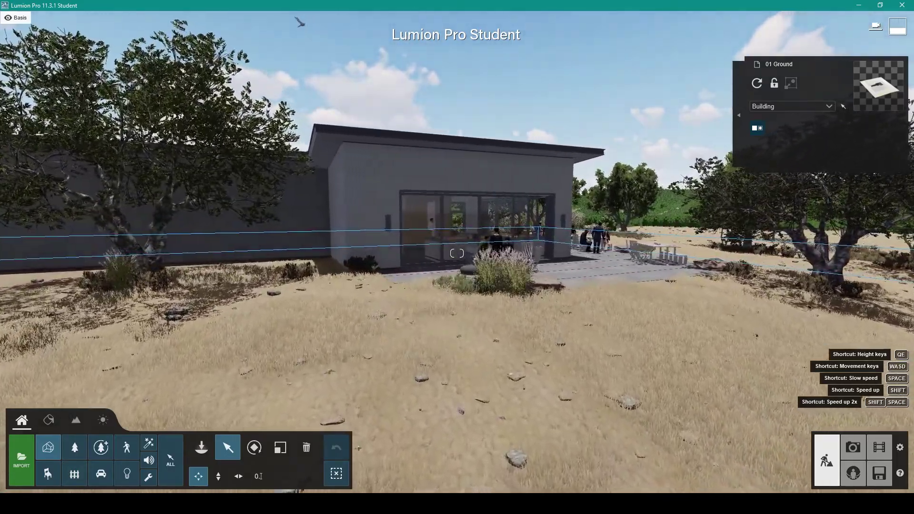
{"action": "key", "text": "w"}
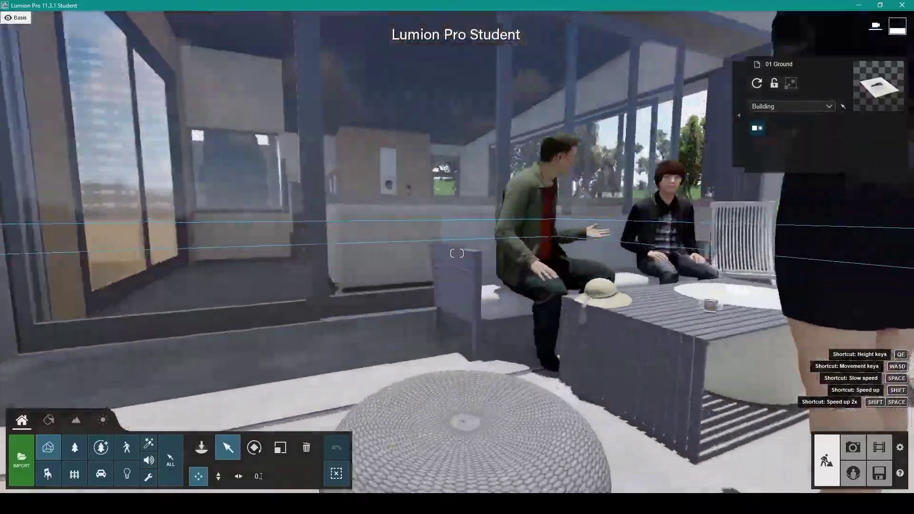
{"action": "key", "text": "w"}
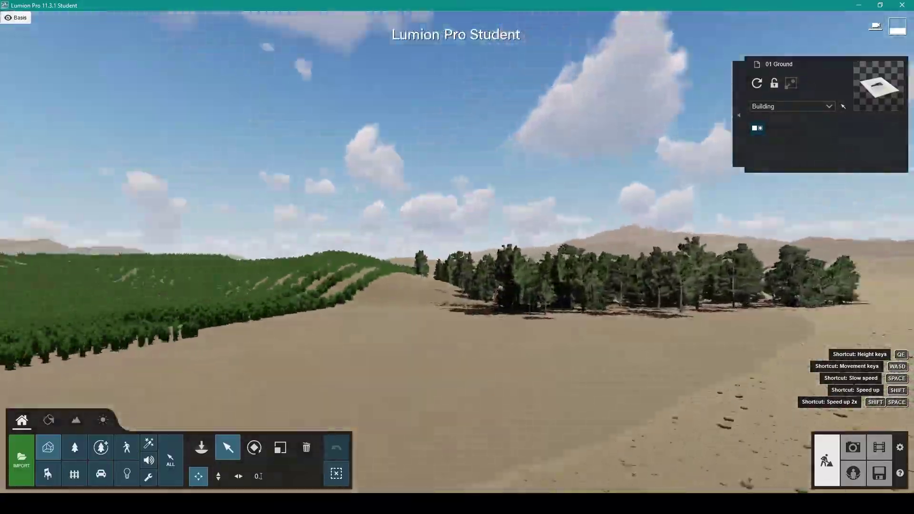
{"action": "right_click_drag", "start_coordinate": [460, 254], "coordinate": [457, 253]}
{"action": "key", "text": "w"}
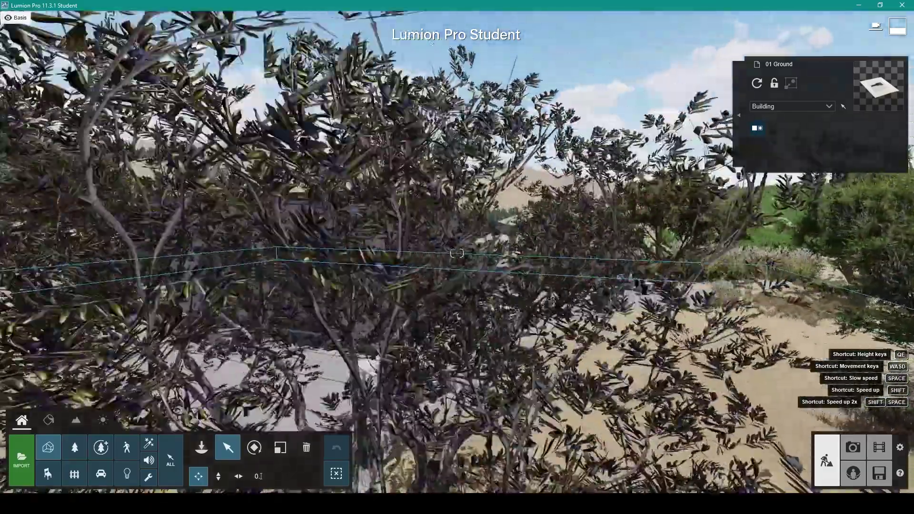
{"action": "key", "text": "s"}
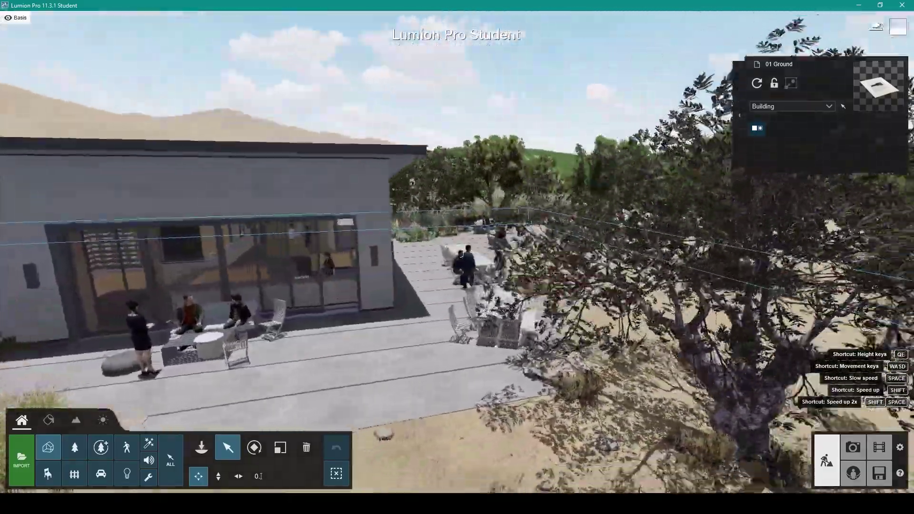
{"action": "key", "text": "w"}
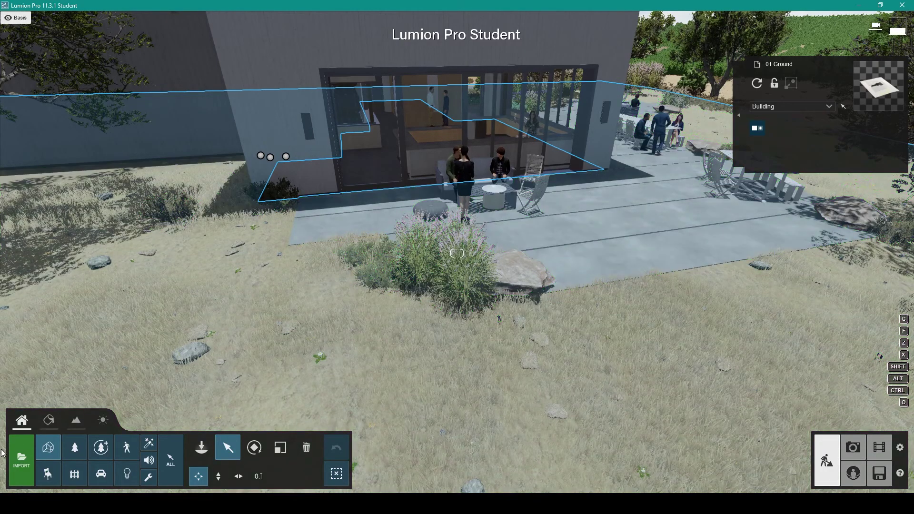
{"action": "key", "text": "a"}
{"action": "key", "text": "s"}
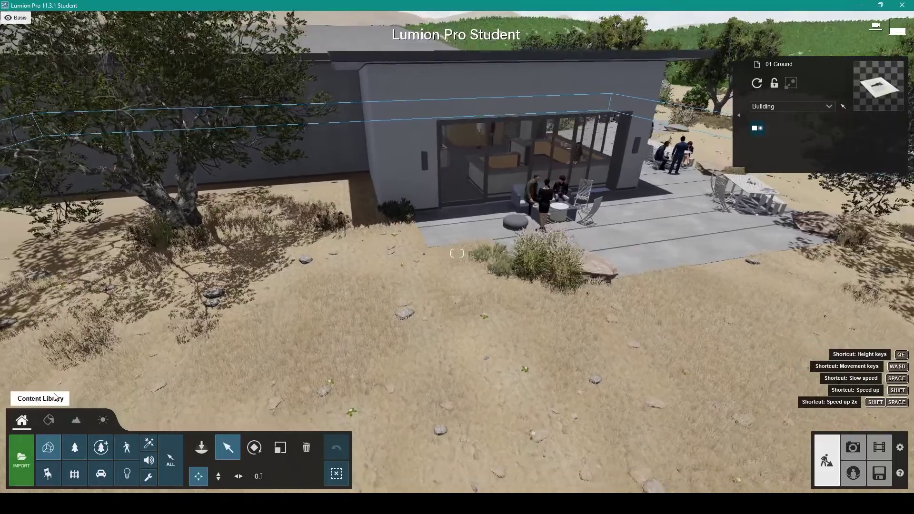
{"action": "key", "text": "d"}
{"action": "key", "text": "a"}
{"action": "key", "text": "d"}
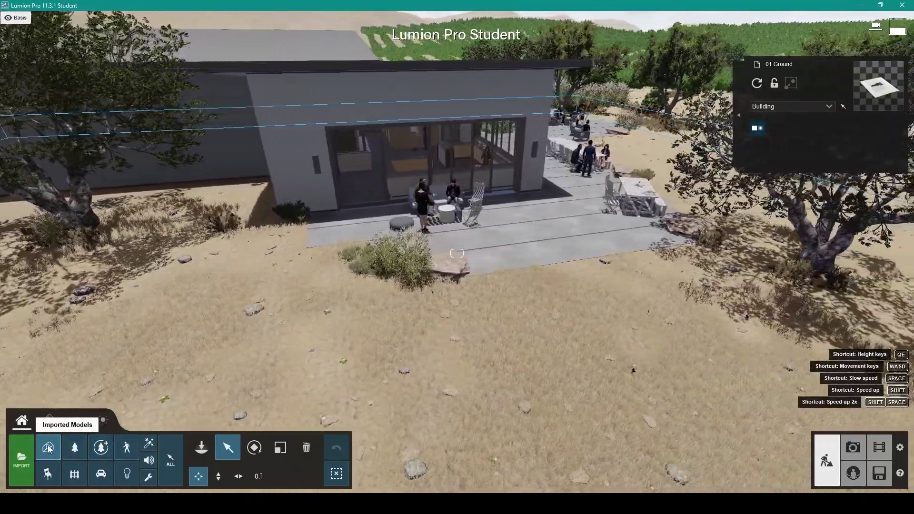
- Open the Nature library and examine the pages of broadleaf trees
{"action": "left_click", "coordinate": [52, 447]}
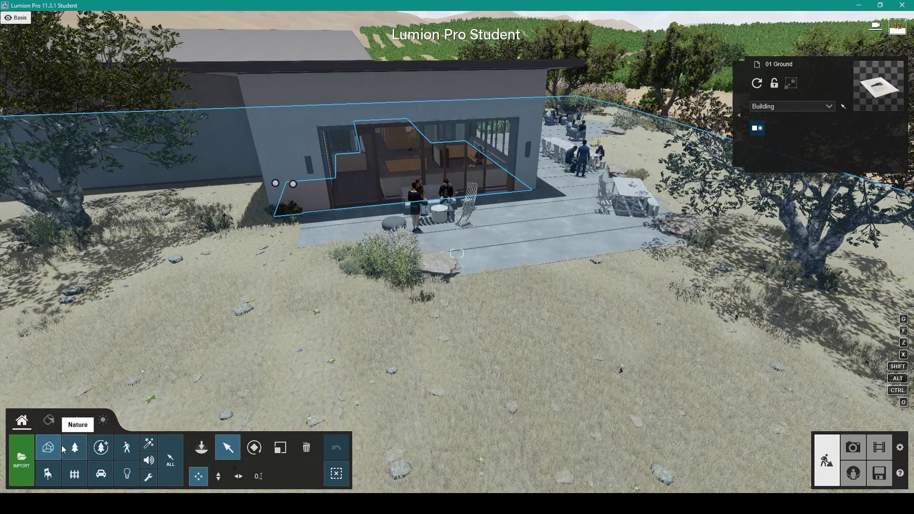
{"action": "left_click", "coordinate": [107, 440]}
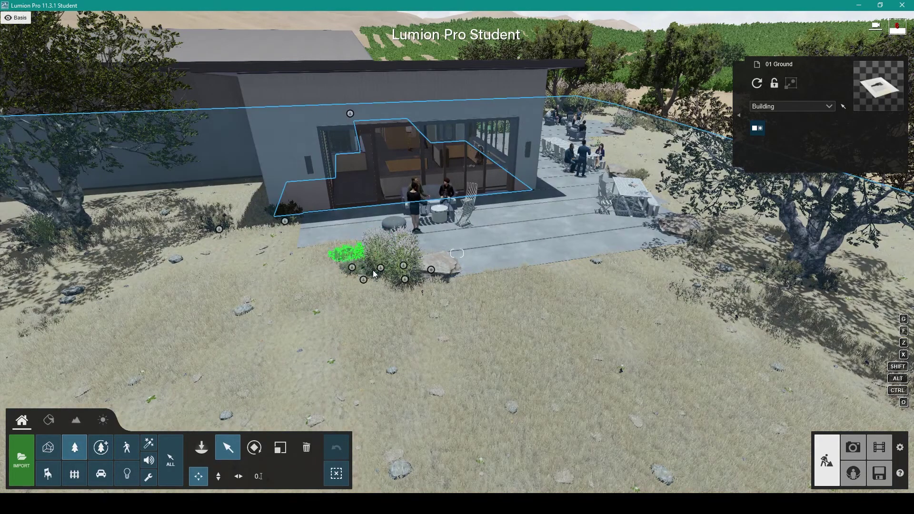
{"action": "left_click", "coordinate": [85, 447]}
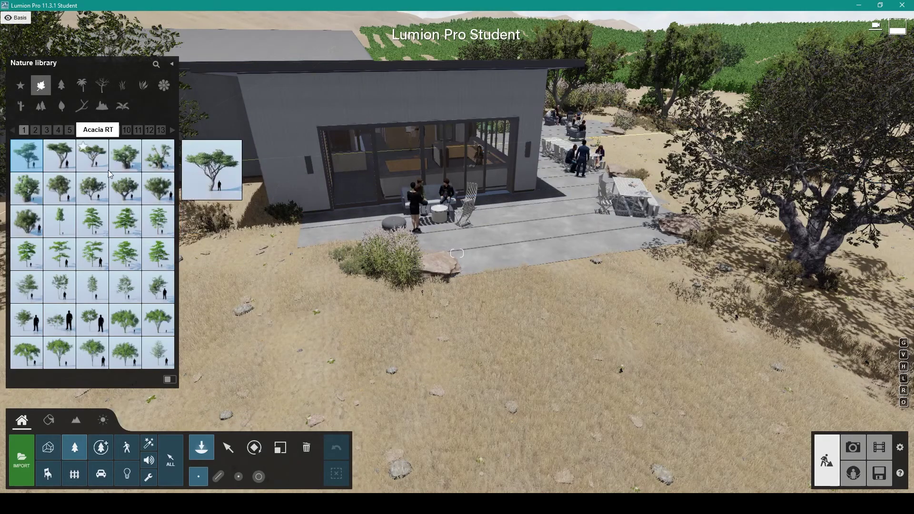
{"action": "left_click", "coordinate": [93, 131]}
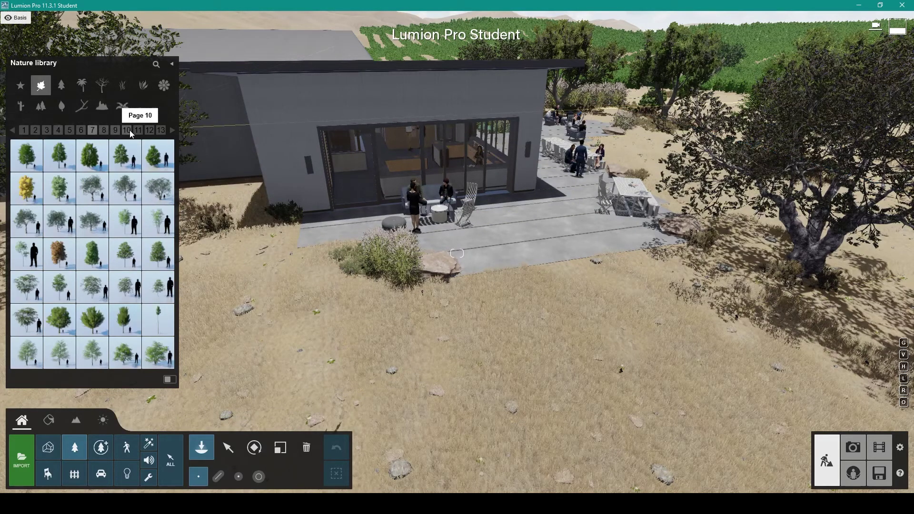
{"action": "left_click", "coordinate": [129, 131]}
{"action": "left_click", "coordinate": [160, 131]}
{"action": "left_click", "coordinate": [150, 130]}
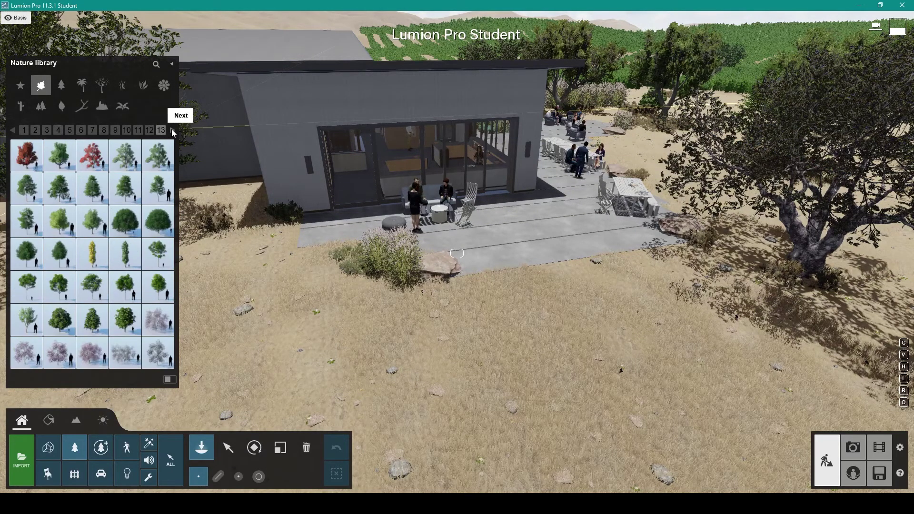
{"action": "left_click", "coordinate": [171, 132]}
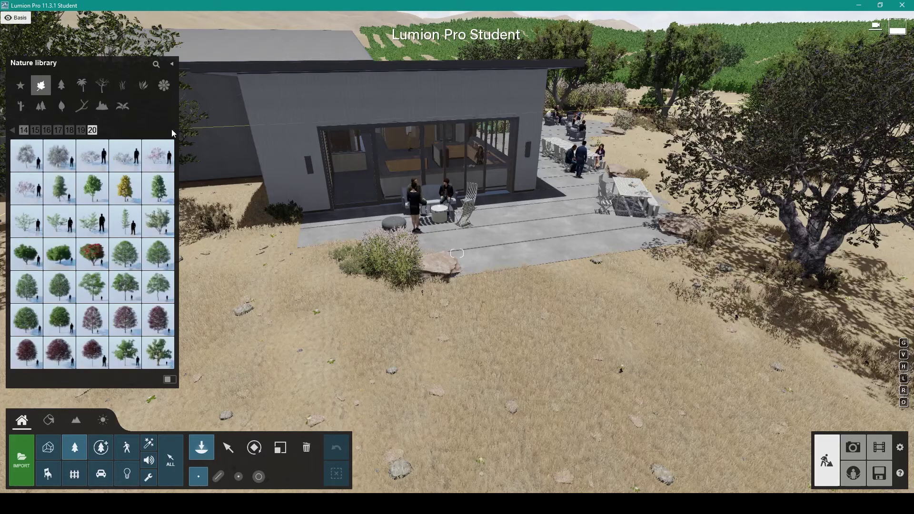
{"action": "left_click", "coordinate": [79, 131]}
{"action": "left_click", "coordinate": [59, 130]}
- Examine the other Nature library categories, including conifers, palms, grass, plants, flowers and rocks
{"action": "left_click", "coordinate": [63, 87]}
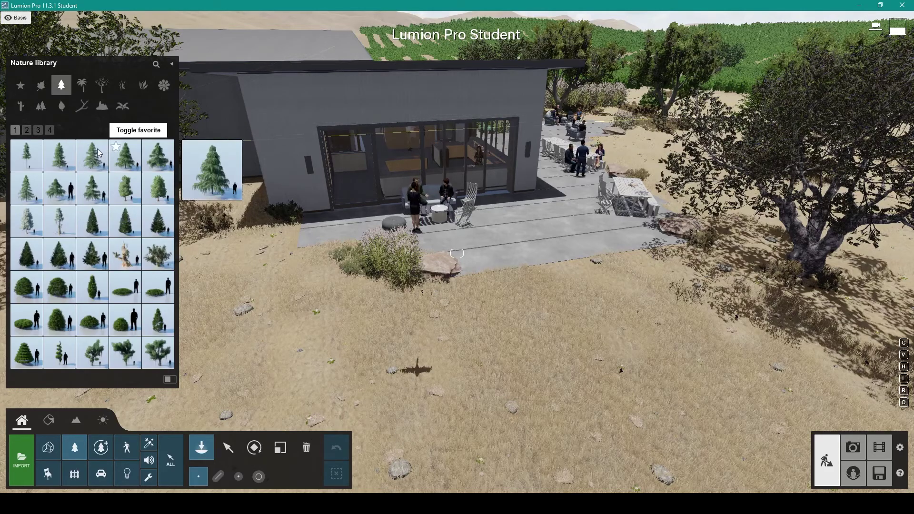
{"action": "left_click", "coordinate": [48, 131]}
{"action": "left_click", "coordinate": [62, 106]}
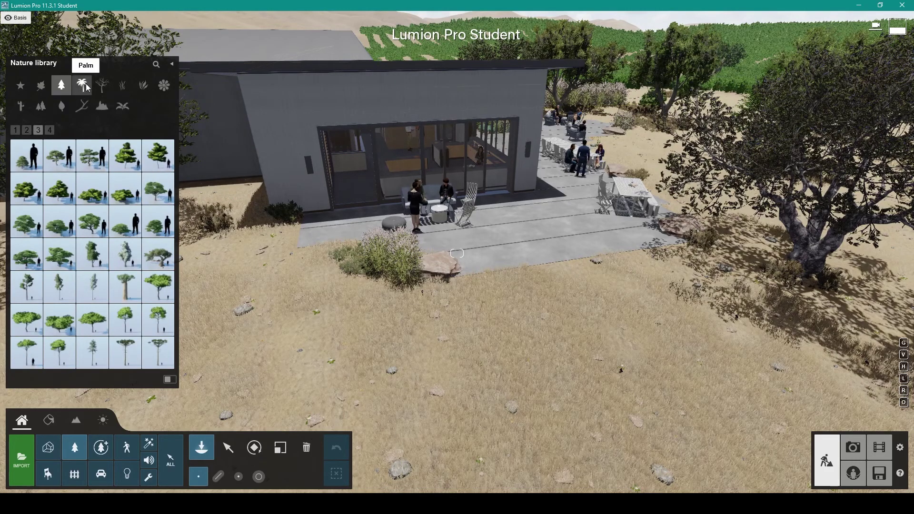
{"action": "left_click", "coordinate": [81, 85]}
{"action": "left_click", "coordinate": [102, 86]}
{"action": "left_click", "coordinate": [122, 85]}
{"action": "left_click", "coordinate": [163, 86]}
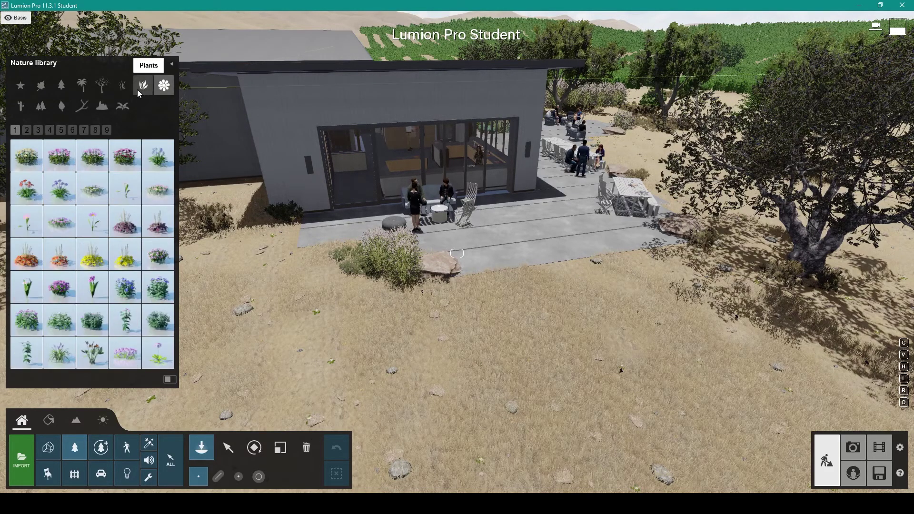
{"action": "left_click", "coordinate": [138, 89]}
{"action": "left_click", "coordinate": [120, 87]}
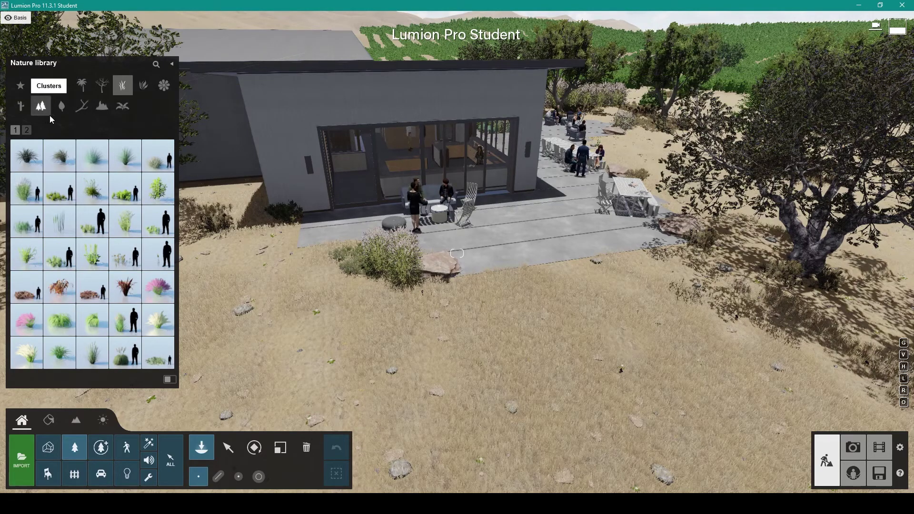
{"action": "left_click", "coordinate": [61, 107]}
{"action": "left_click", "coordinate": [104, 105]}
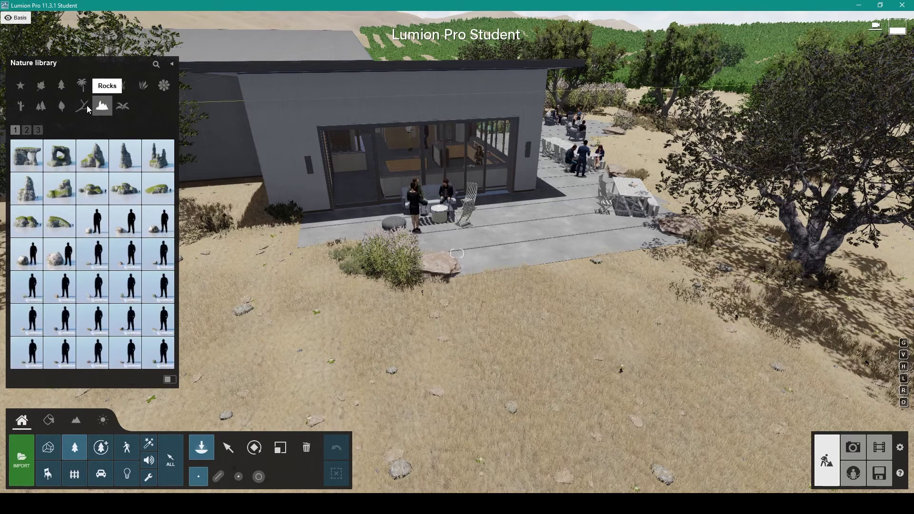
- Place two short PunkWood logs from the Forest wood category on the terrace paving beside the large rock
{"action": "left_click", "coordinate": [86, 107]}
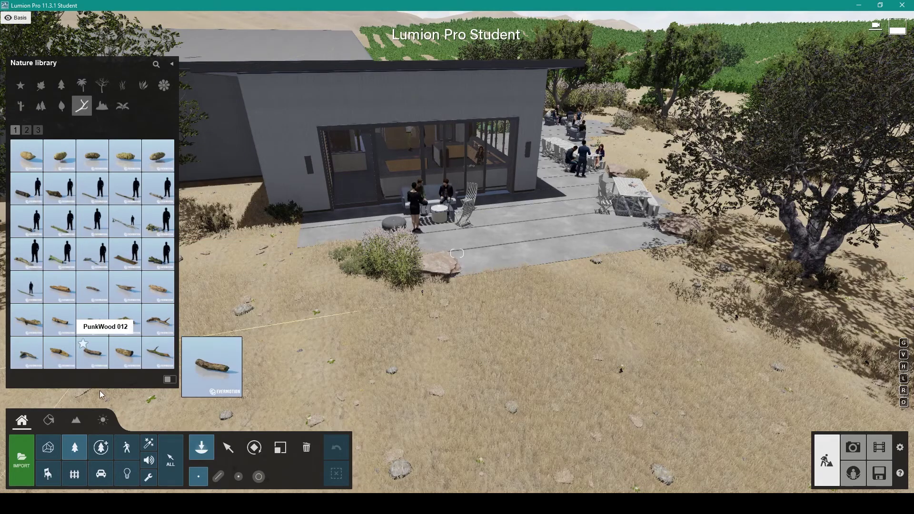
{"action": "left_click", "coordinate": [123, 355]}
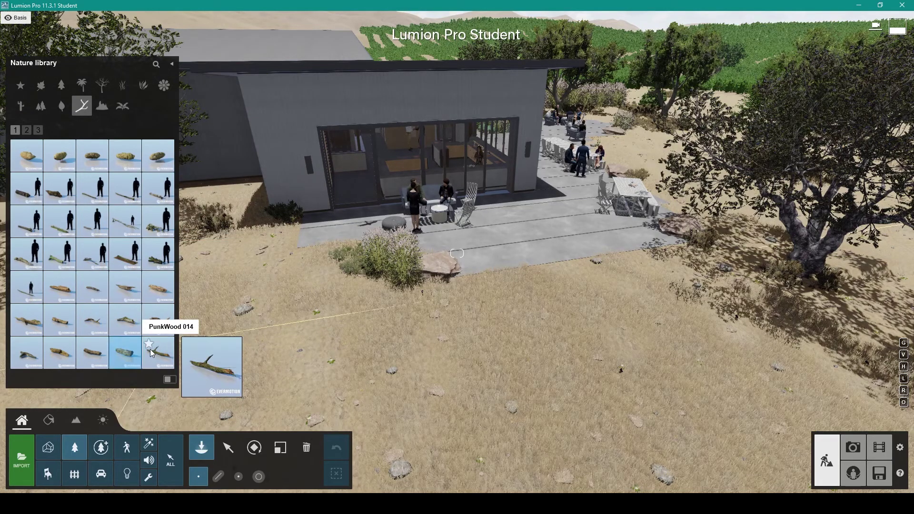
{"action": "left_click", "coordinate": [125, 353]}
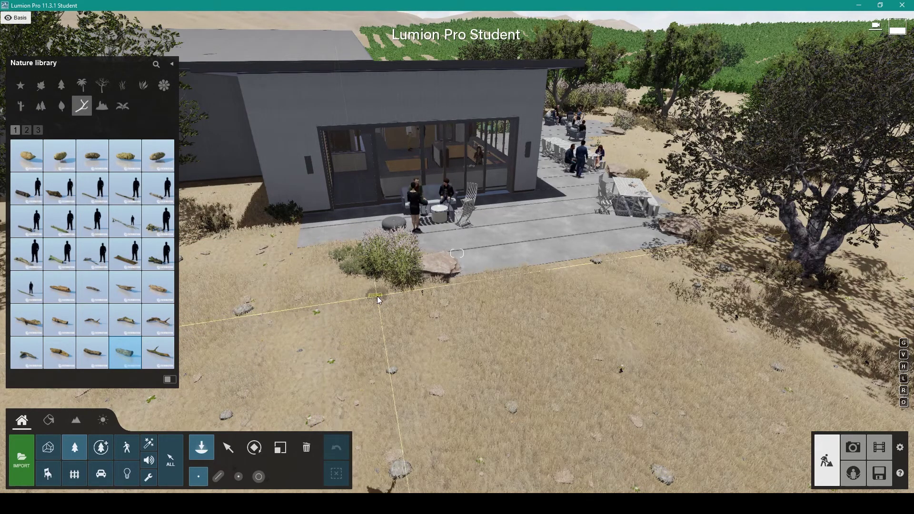
{"action": "key", "text": "w"}
{"action": "left_click", "coordinate": [487, 271]}
{"action": "key", "text": "w"}
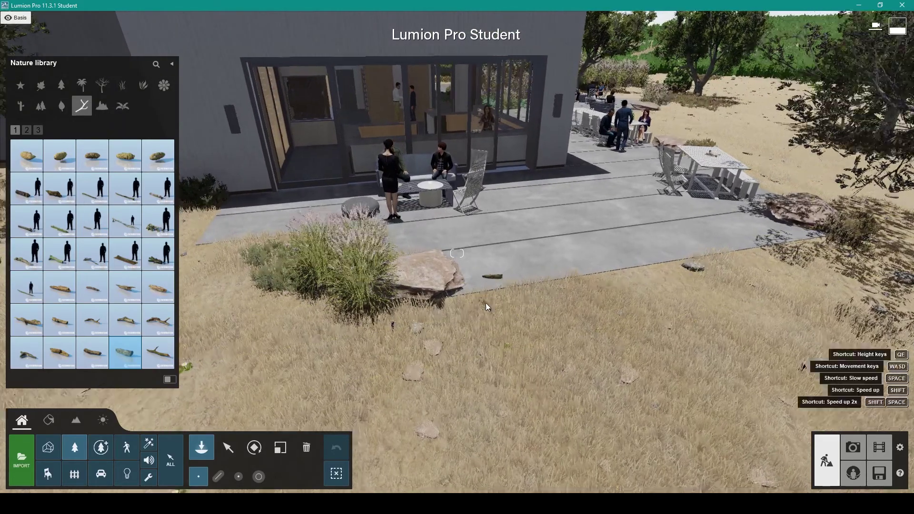
{"action": "scroll", "coordinate": [653, 373], "scroll_direction": "up", "scroll_amount": 6}
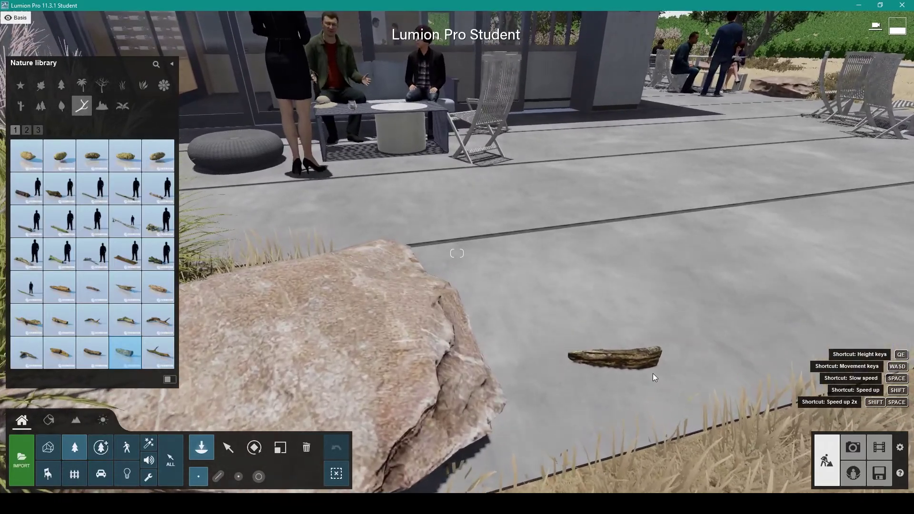
{"action": "left_click", "coordinate": [643, 381]}
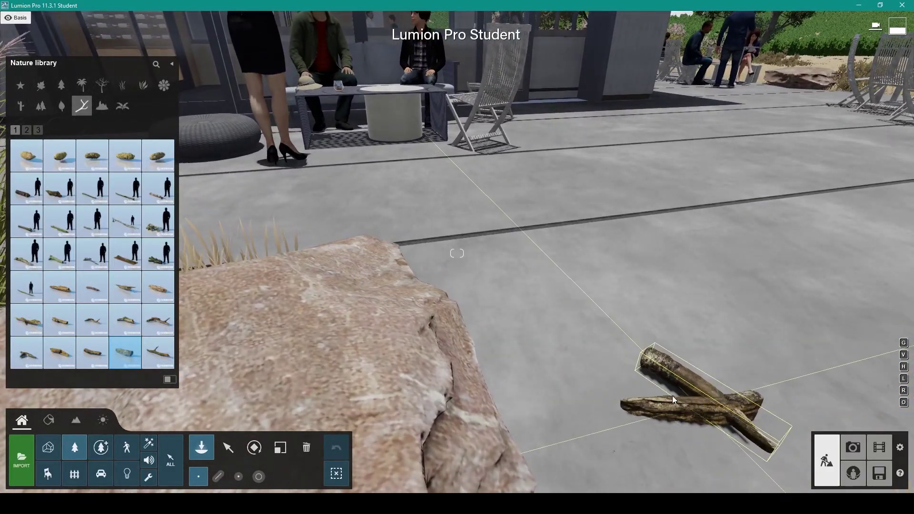
{"action": "scroll", "coordinate": [541, 382], "scroll_direction": "down", "scroll_amount": 5}
{"action": "scroll", "coordinate": [537, 383], "scroll_direction": "down", "scroll_amount": 10}
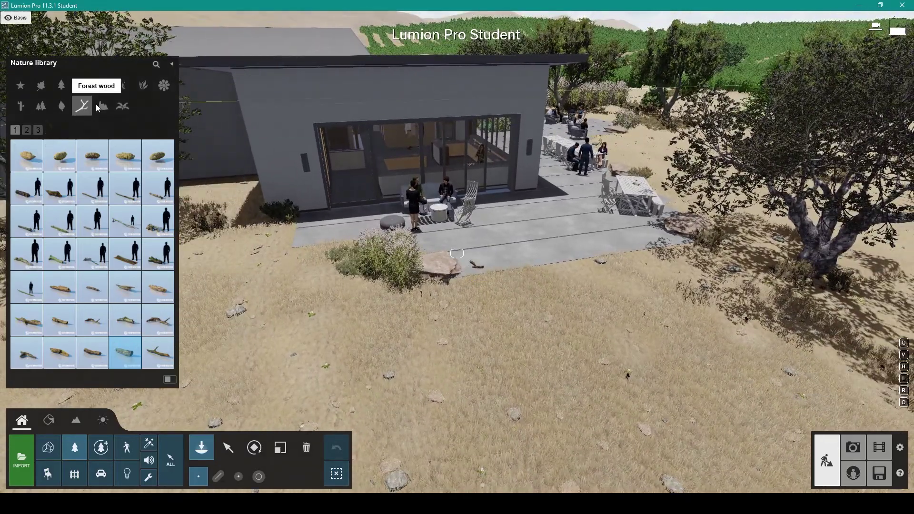
- Place the Rocks Arch 002 formation from the Rocks category on the open sand behind the house
{"action": "left_click", "coordinate": [103, 106]}
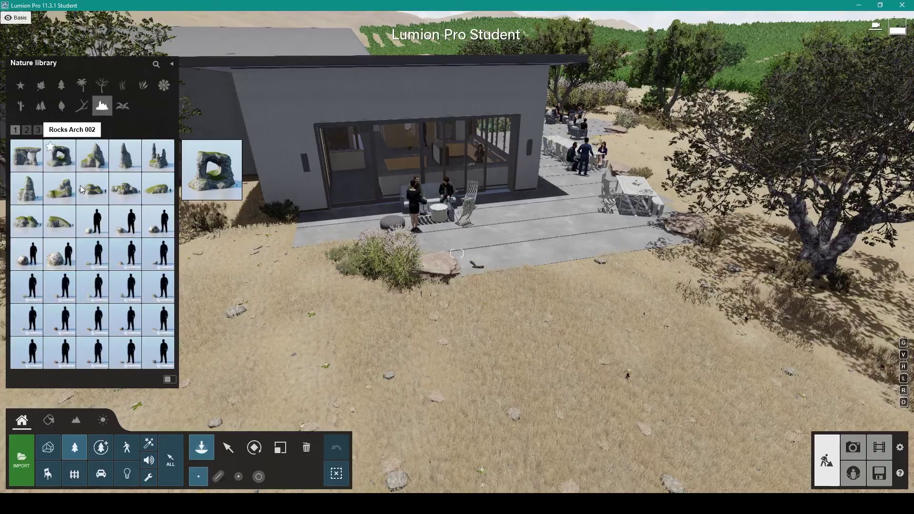
{"action": "left_click", "coordinate": [60, 156]}
{"action": "scroll", "coordinate": [470, 321], "scroll_direction": "up", "scroll_amount": 10}
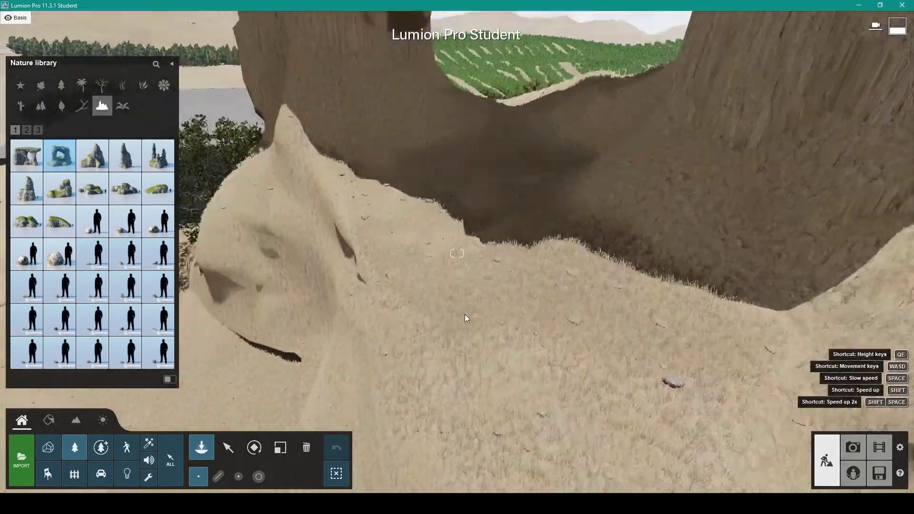
{"action": "key", "text": "s"}
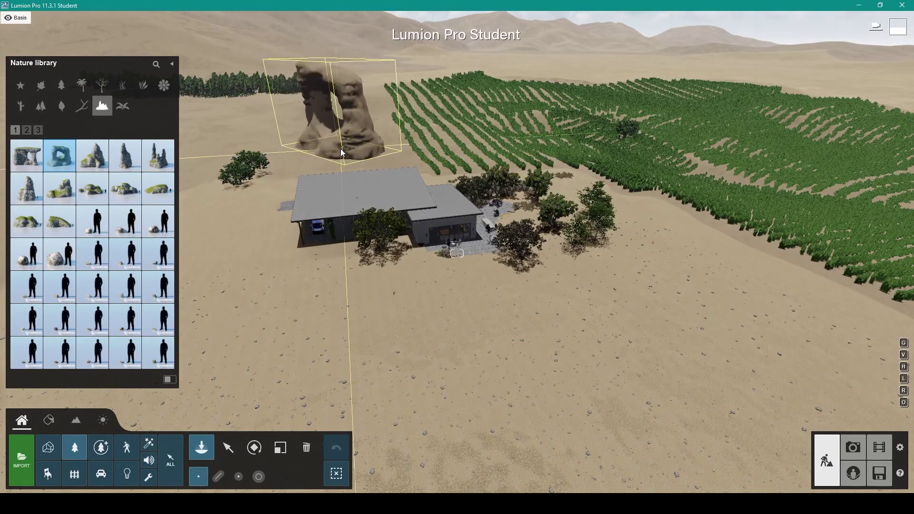
{"action": "left_click_drag", "start_coordinate": [341, 149], "coordinate": [341, 150]}
- Place the large pointed rock formation from the Rocks category beside the rock arch behind the house
{"action": "mouse_move", "coordinate": [107, 187]}
{"action": "left_click", "coordinate": [92, 155]}
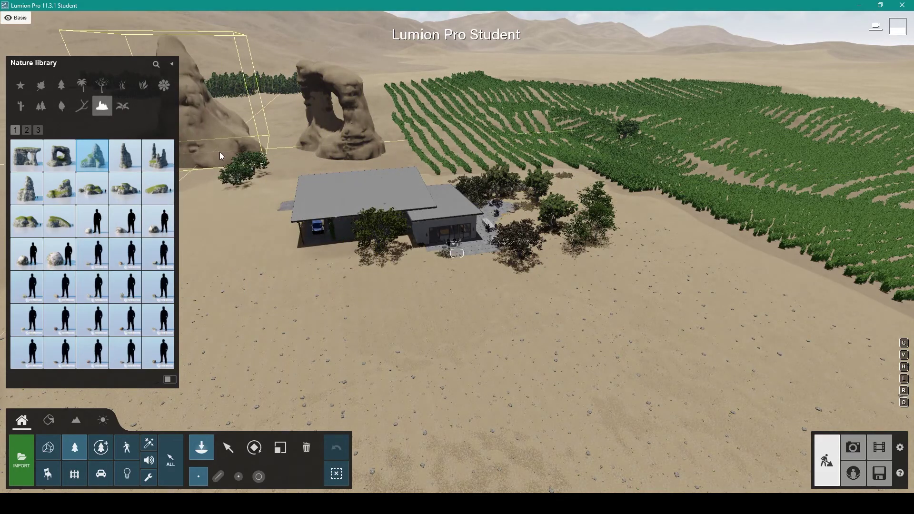
{"action": "left_click", "coordinate": [333, 324]}
{"action": "right_click_drag", "start_coordinate": [333, 323], "coordinate": [286, 318]}
{"action": "key", "text": "s"}
{"action": "key", "text": "w"}
{"action": "right_click_drag", "start_coordinate": [579, 403], "coordinate": [614, 358]}
{"action": "key", "text": "s"}
{"action": "right_click_drag", "start_coordinate": [438, 386], "coordinate": [402, 371]}
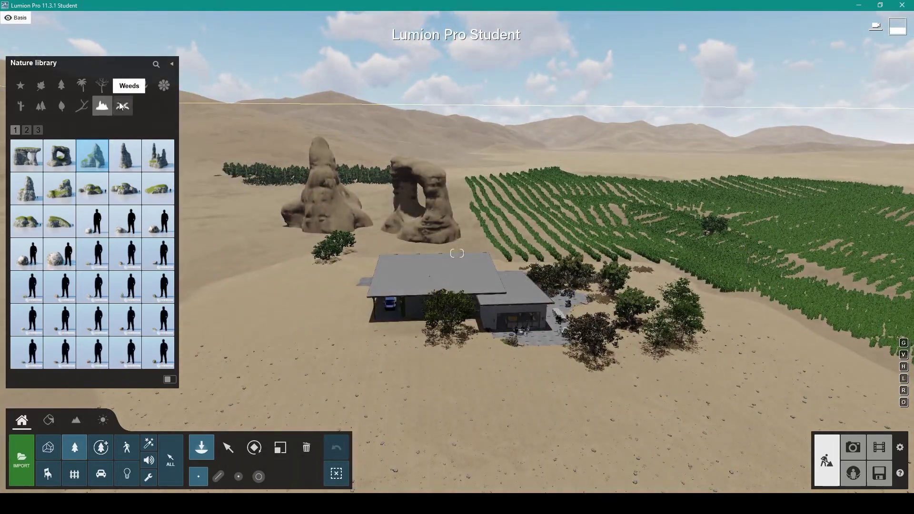
- Open the Weeds category and switch the library to larger thumbnails
{"action": "left_click", "coordinate": [122, 105]}
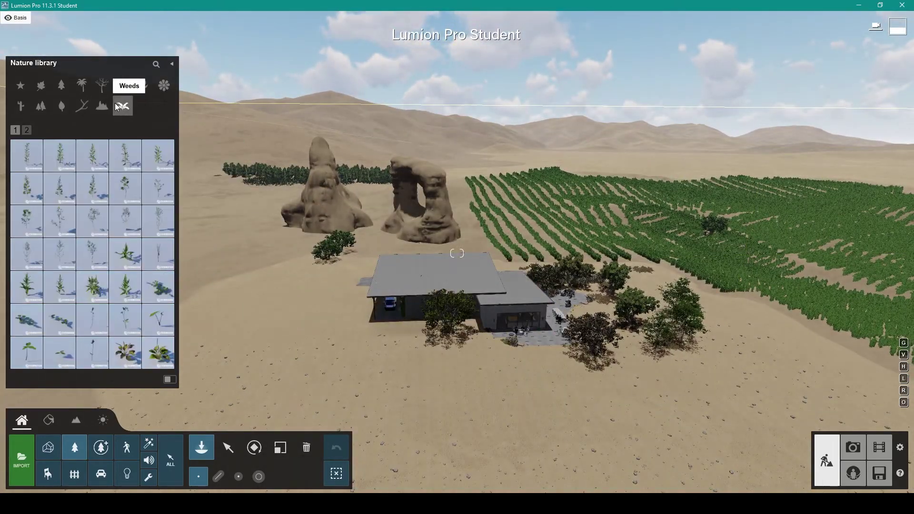
{"action": "left_click", "coordinate": [170, 380]}
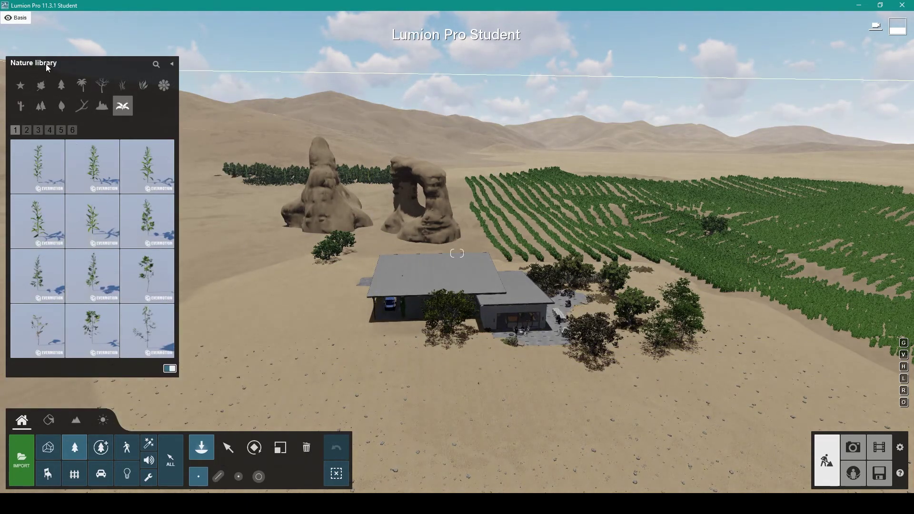
- Examine the Fine-detail Nature library's tree pages, plants and favorites
{"action": "left_click", "coordinate": [102, 450]}
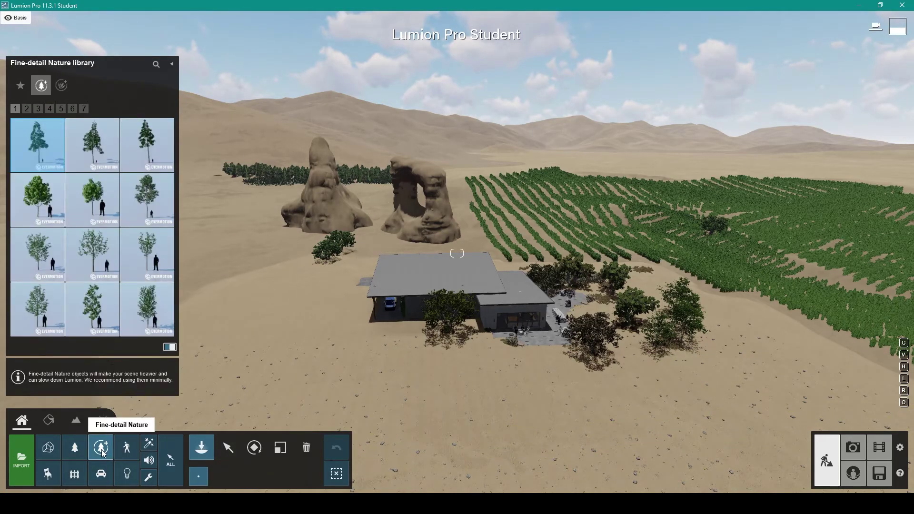
{"action": "left_click", "coordinate": [61, 108]}
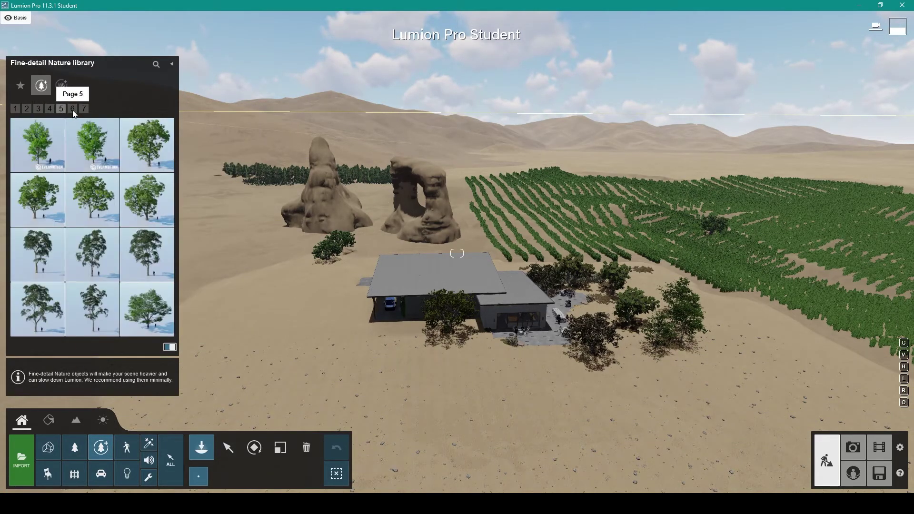
{"action": "left_click", "coordinate": [73, 109]}
{"action": "left_click", "coordinate": [84, 108]}
{"action": "left_click", "coordinate": [64, 87]}
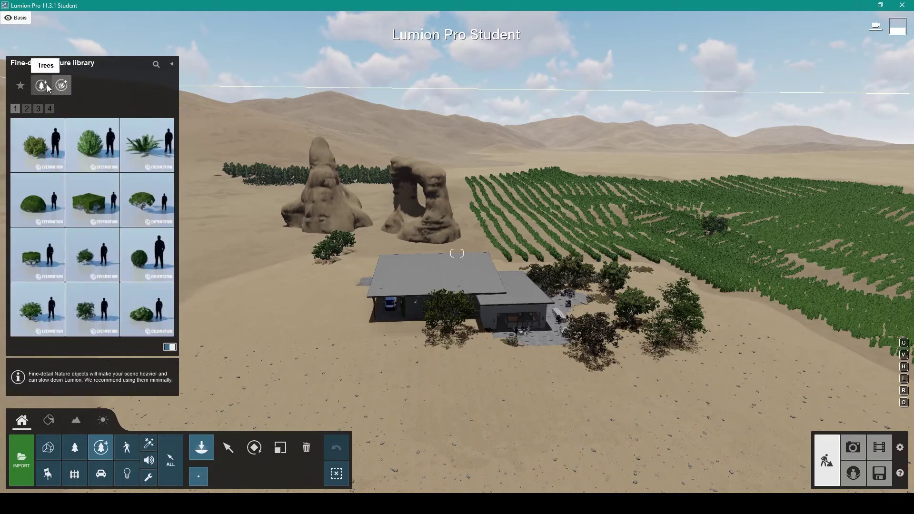
{"action": "left_click", "coordinate": [47, 87]}
{"action": "left_click", "coordinate": [61, 86]}
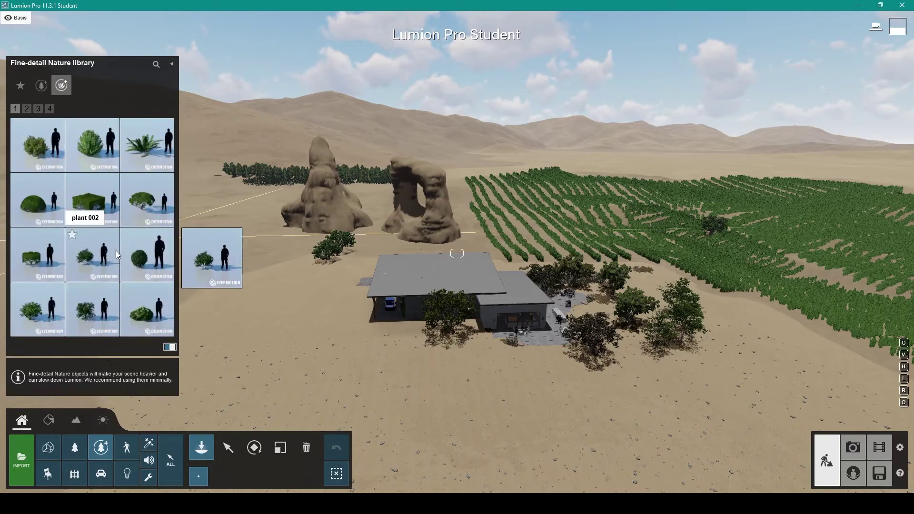
{"action": "left_click", "coordinate": [42, 86]}
{"action": "left_click", "coordinate": [20, 88]}
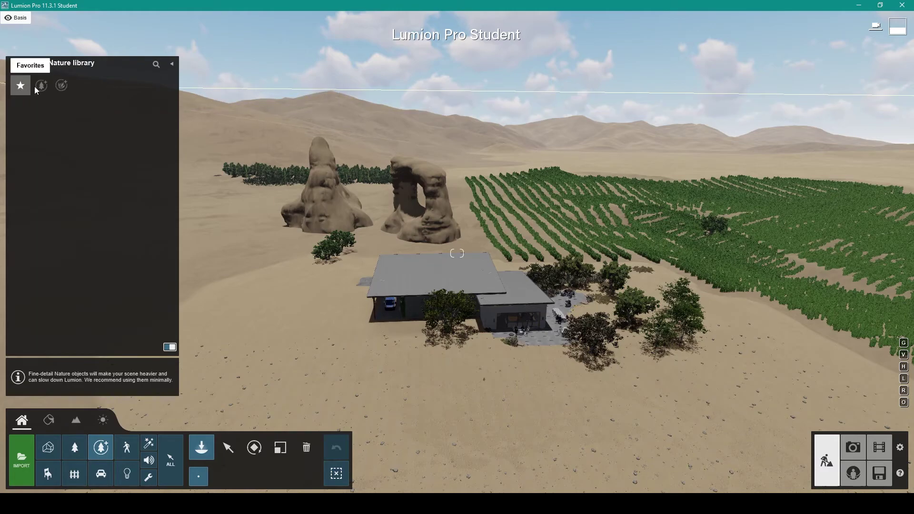
{"action": "left_click", "coordinate": [42, 86]}
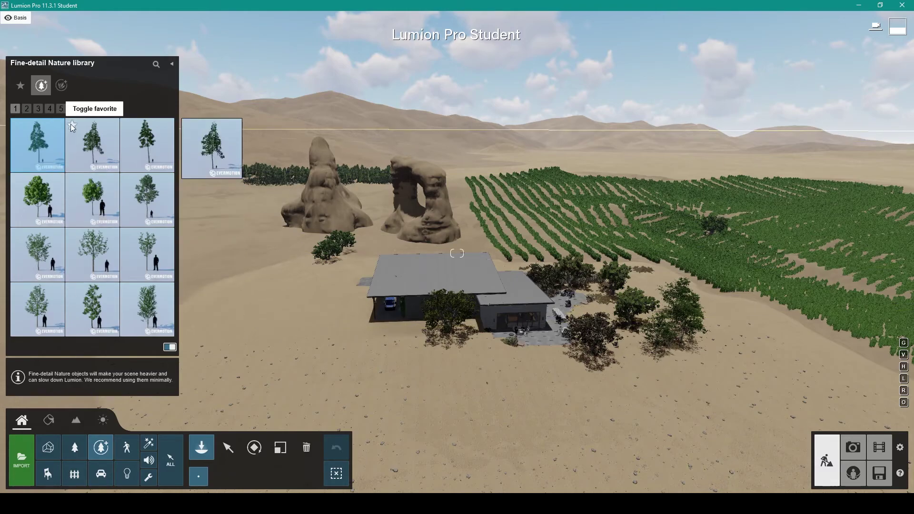
- Collapse the Fine-detail Nature library and show it again
{"action": "left_click", "coordinate": [171, 63]}
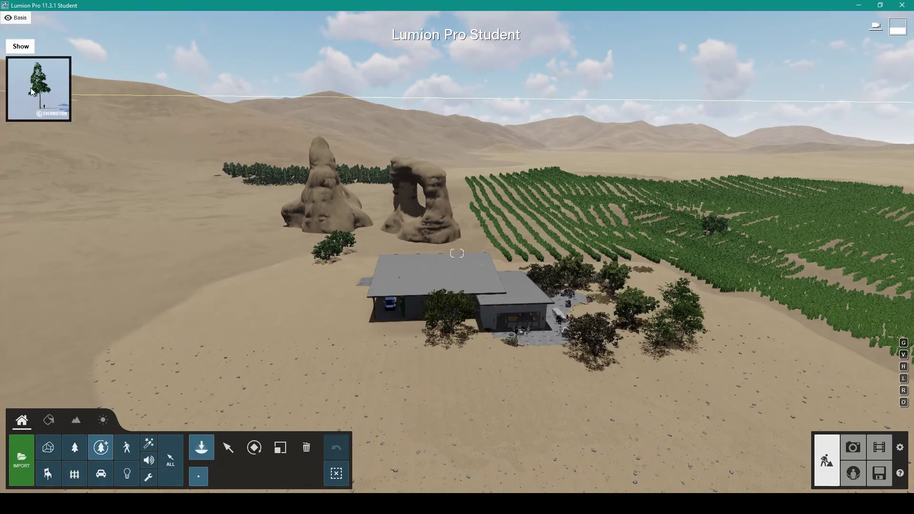
{"action": "mouse_move", "coordinate": [21, 46]}
{"action": "left_click", "coordinate": [21, 64]}
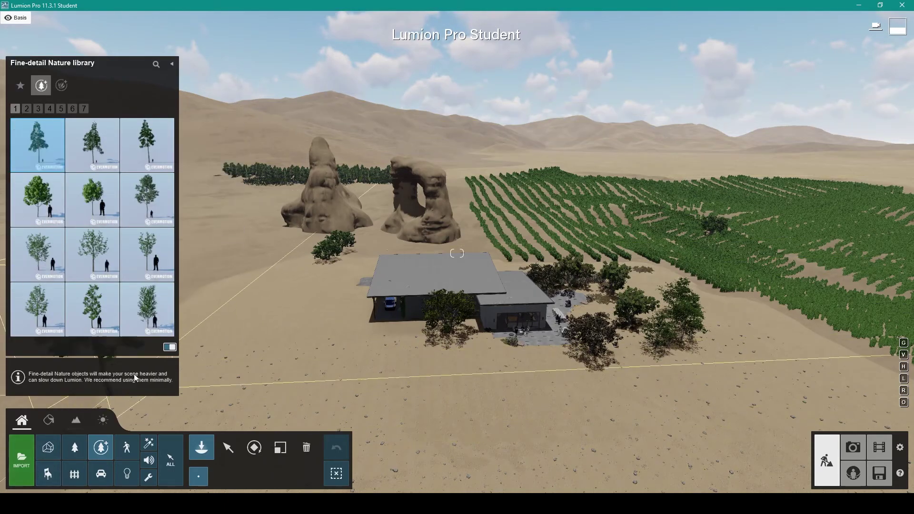
- Open the People and Animals library and examine pages 3, 6 and further on of the men's category
{"action": "left_click", "coordinate": [128, 451]}
{"action": "mouse_move", "coordinate": [81, 240]}
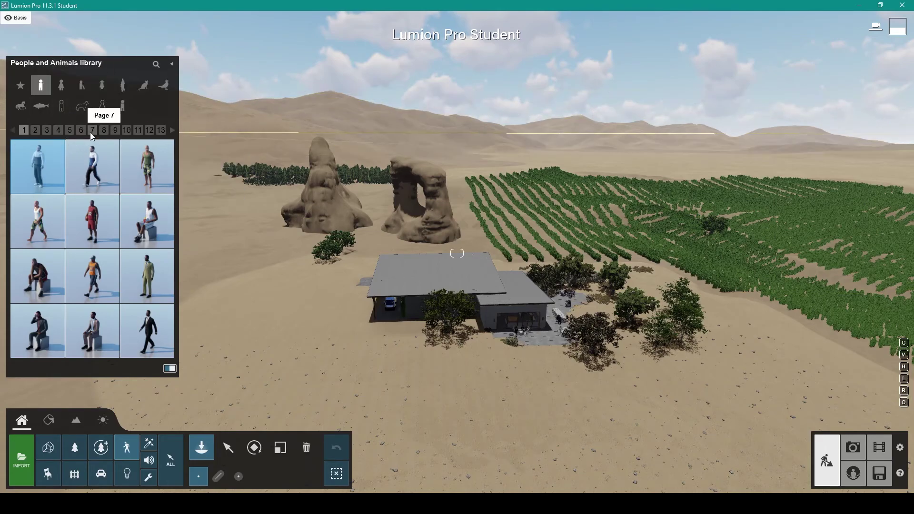
{"action": "left_click", "coordinate": [47, 130]}
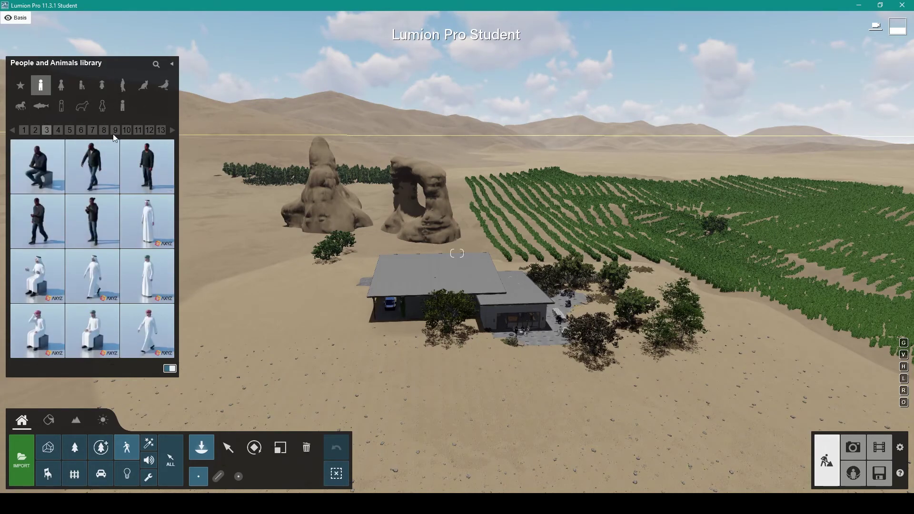
{"action": "mouse_move", "coordinate": [109, 247]}
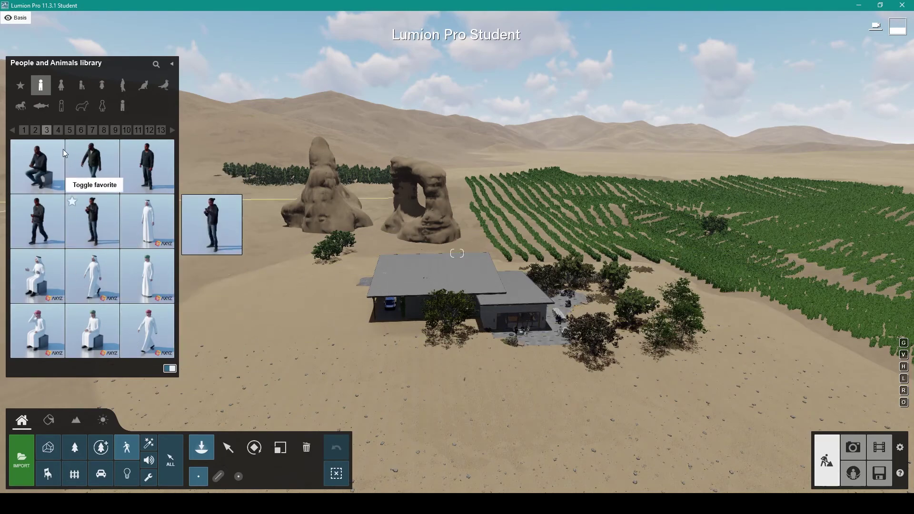
{"action": "left_click", "coordinate": [81, 130]}
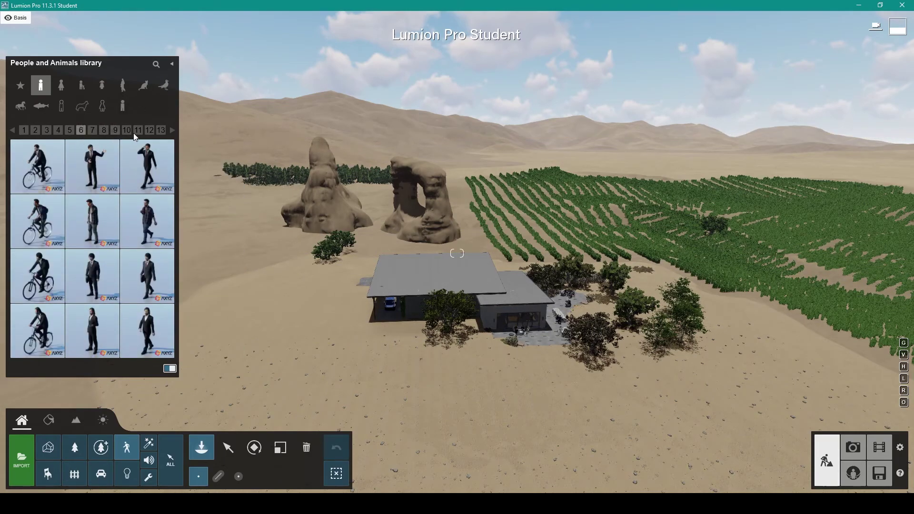
{"action": "left_click", "coordinate": [147, 130]}
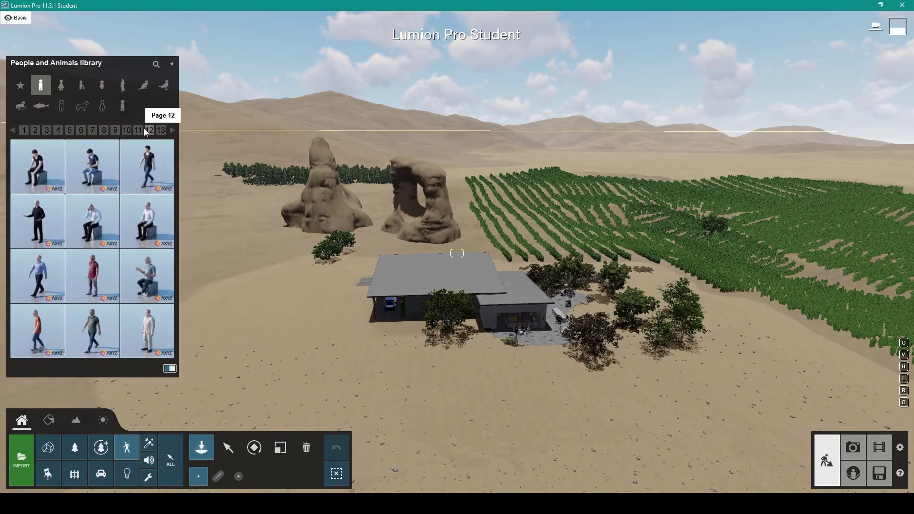
- Examine the library's other people categories, the cats and dogs, and the 3D animal silhouettes
{"action": "left_click", "coordinate": [66, 84]}
{"action": "left_click", "coordinate": [82, 84]}
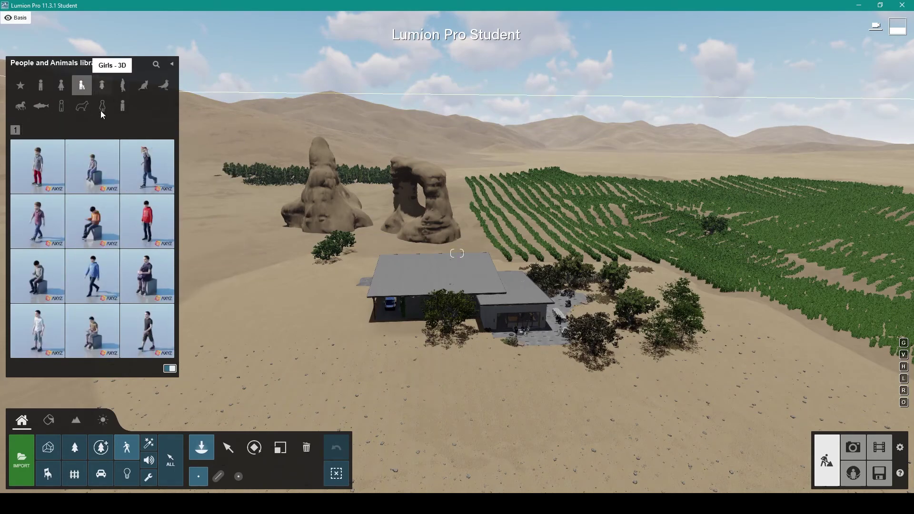
{"action": "left_click", "coordinate": [124, 87]}
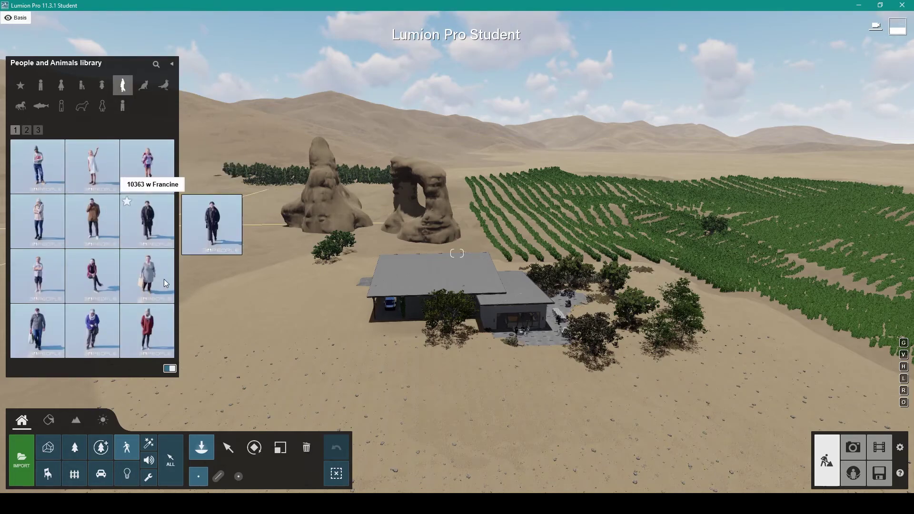
{"action": "left_click", "coordinate": [145, 86]}
{"action": "mouse_move", "coordinate": [24, 142]}
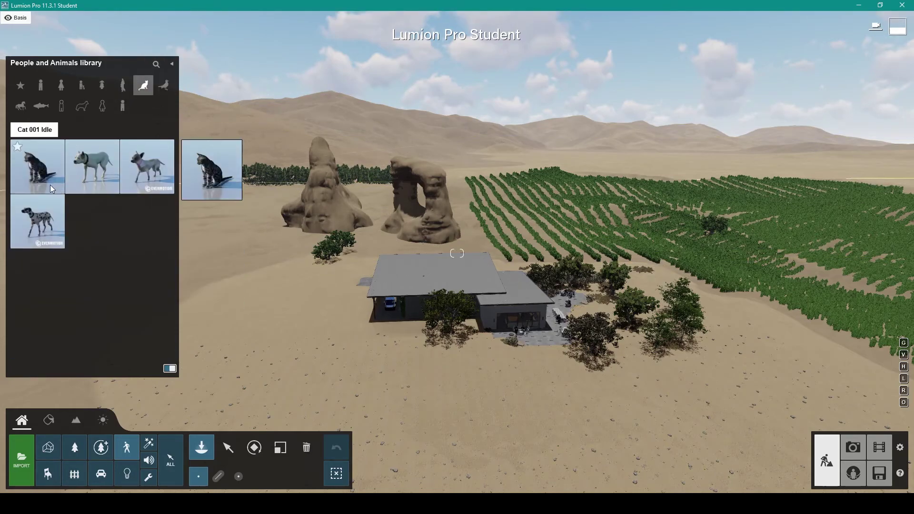
{"action": "left_click", "coordinate": [82, 106]}
{"action": "mouse_move", "coordinate": [67, 181]}
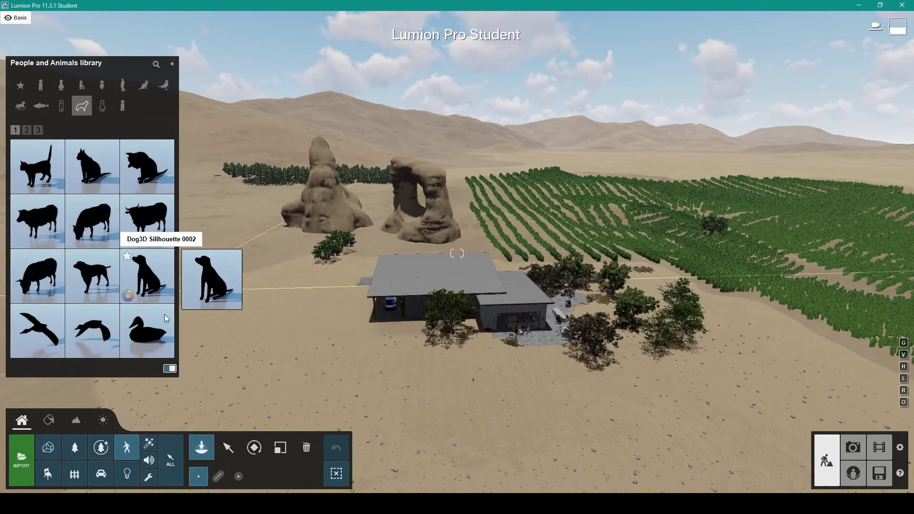
- Place two grazing cow silhouettes, one on the sand beside the rock arch and one on the house roof
{"action": "left_click", "coordinate": [44, 280]}
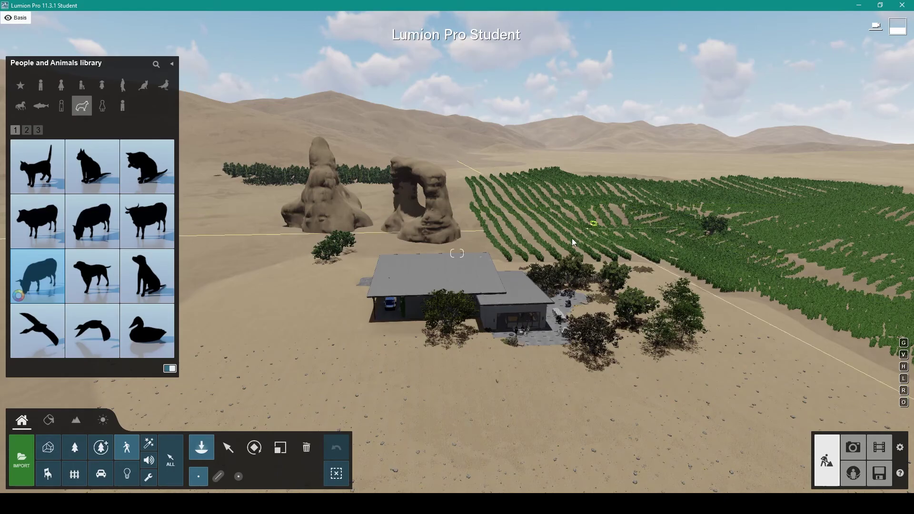
{"action": "left_click", "coordinate": [471, 244]}
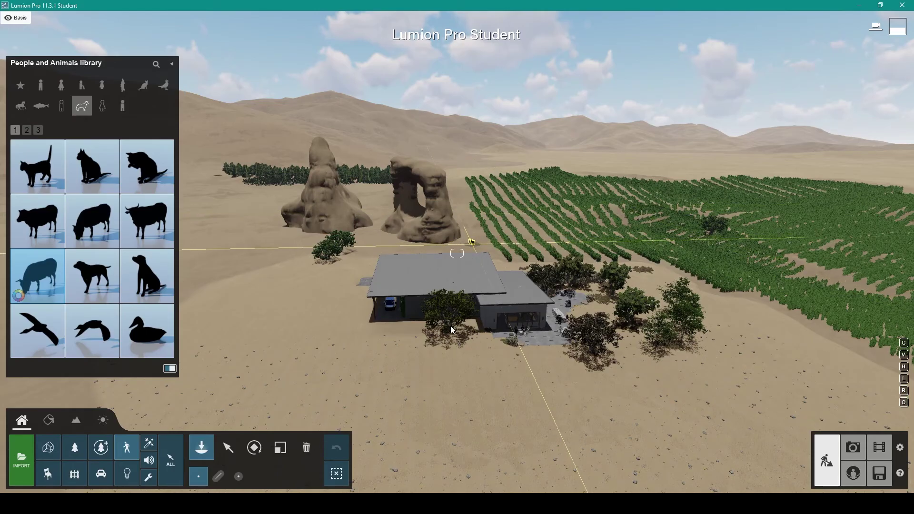
{"action": "left_click", "coordinate": [473, 269]}
- Fly over the roof to the cow silhouette near the vineyard and view it up close with the house behind
{"action": "key", "text": "w"}
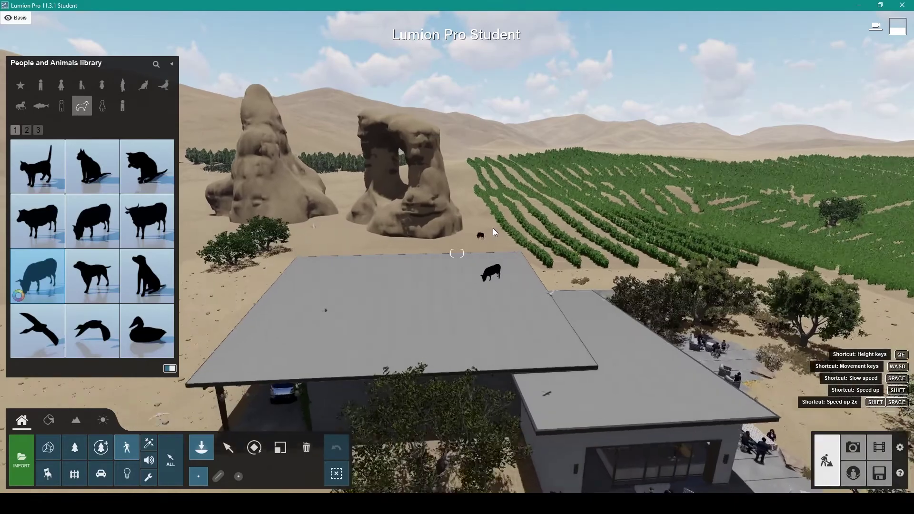
{"action": "key", "text": "w"}
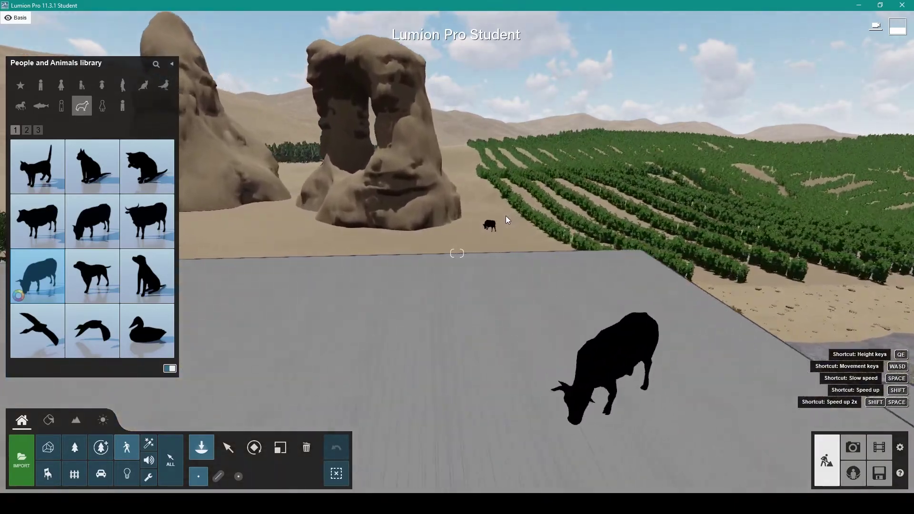
{"action": "key", "text": "w"}
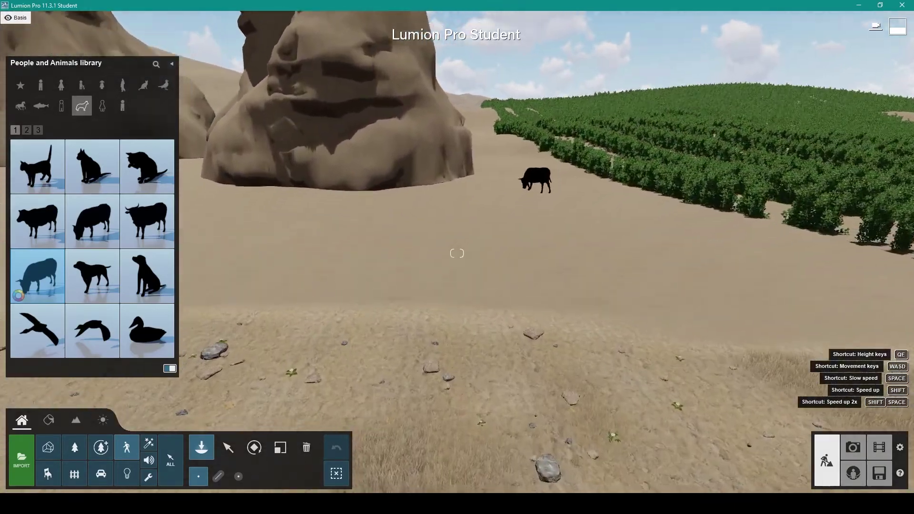
{"action": "key", "text": "w"}
{"action": "mouse_move", "coordinate": [457, 253]}
{"action": "right_mouse_down"}
{"action": "mouse_move", "coordinate": [457, 158]}
{"action": "mouse_move", "coordinate": [428, 200]}
{"action": "mouse_move", "coordinate": [552, 257]}
{"action": "mouse_move", "coordinate": [499, 200]}
{"action": "mouse_move", "coordinate": [785, 193]}
{"action": "mouse_move", "coordinate": [629, 253]}
{"action": "mouse_move", "coordinate": [704, 254]}
{"action": "mouse_move", "coordinate": [447, 253]}
{"action": "mouse_move", "coordinate": [458, 254]}
{"action": "right_mouse_up"}
{"action": "key", "text": "a"}
{"action": "key", "text": "w"}
{"action": "key", "text": "a"}
{"action": "key", "text": "d"}
{"action": "key", "text": "w"}
- Place a black-and-white cow from the farm animals category beside the cow silhouette and view both together
{"action": "left_click", "coordinate": [20, 106]}
{"action": "left_click", "coordinate": [340, 346]}
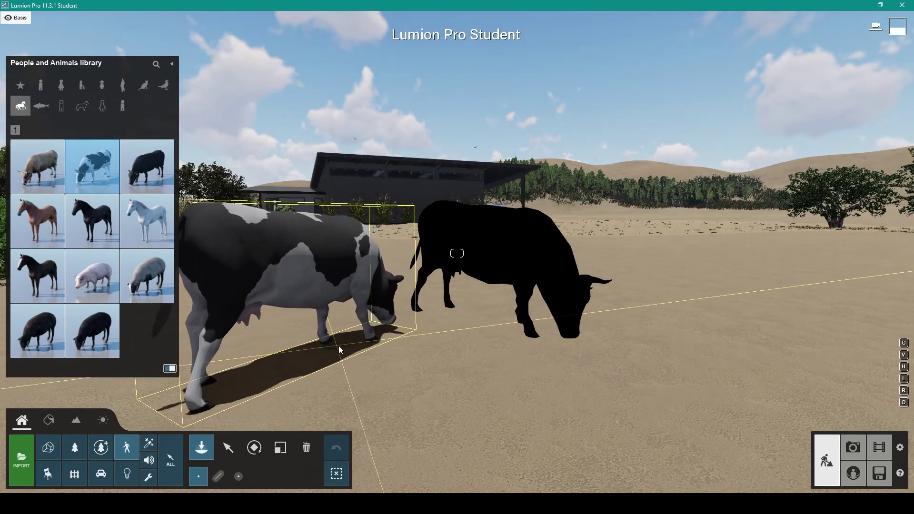
{"action": "right_click_drag", "start_coordinate": [340, 345], "coordinate": [370, 350]}
{"action": "key", "text": "d"}
{"action": "key", "text": "w"}
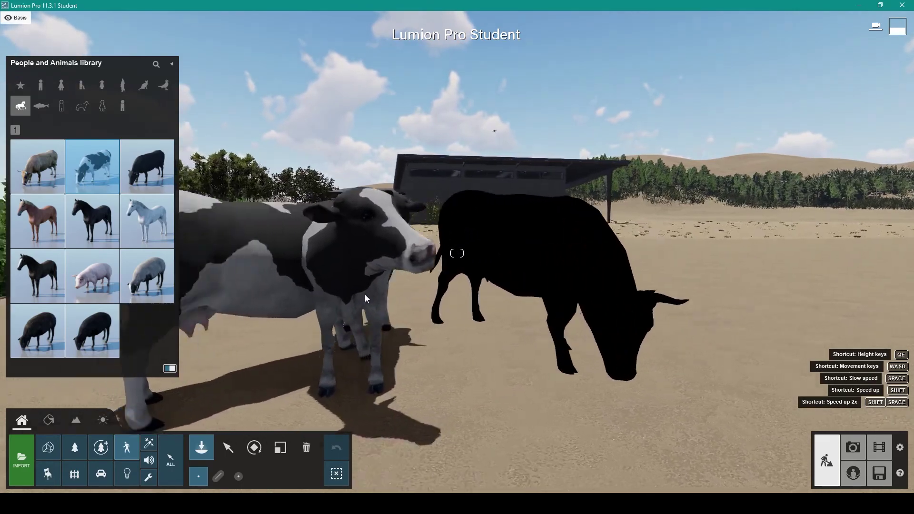
{"action": "key", "text": "a"}
{"action": "key", "text": "s"}
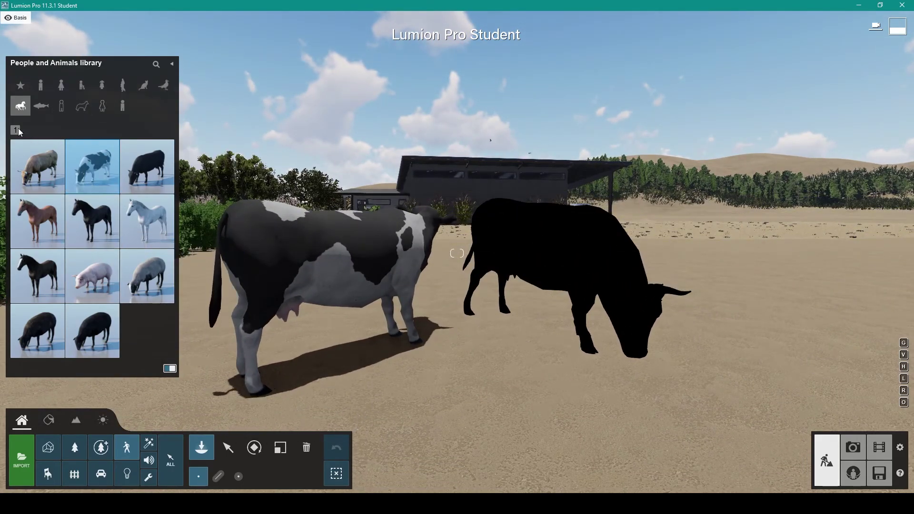
- Examine the Outdoor and Indoor libraries and the pages of ordinary cars in the Transport library
{"action": "left_click", "coordinate": [72, 473]}
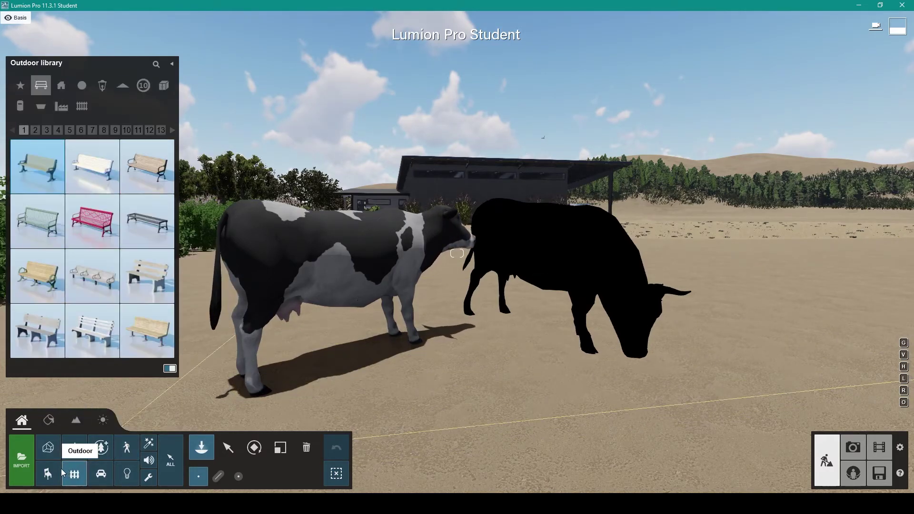
{"action": "left_click", "coordinate": [65, 475]}
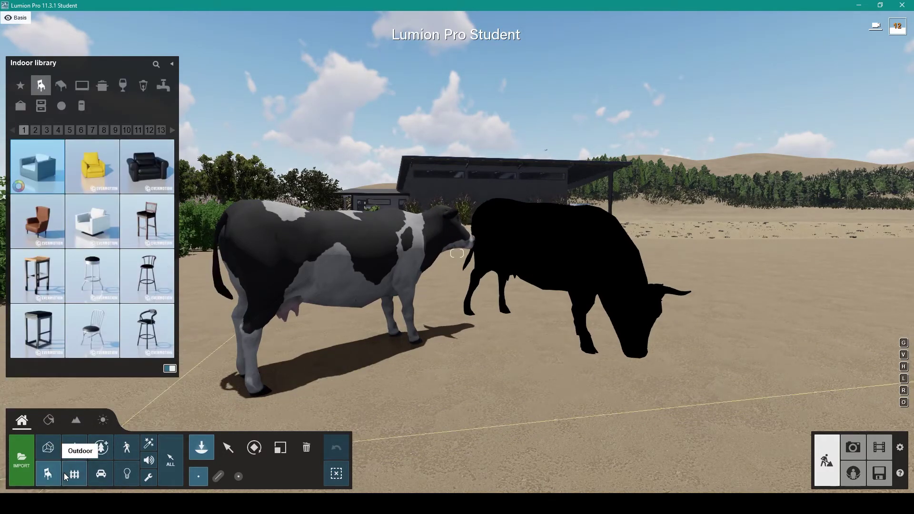
{"action": "left_click", "coordinate": [99, 479]}
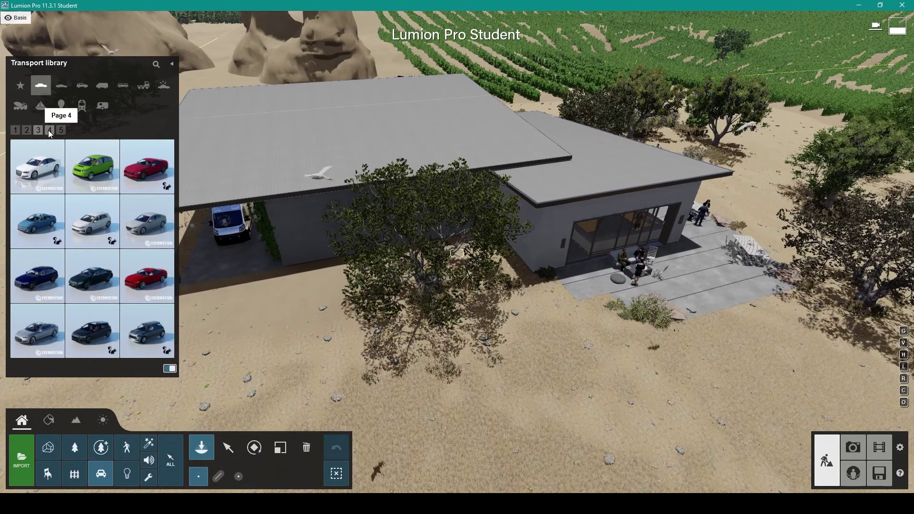
{"action": "left_click", "coordinate": [49, 130]}
{"action": "left_click", "coordinate": [29, 132]}
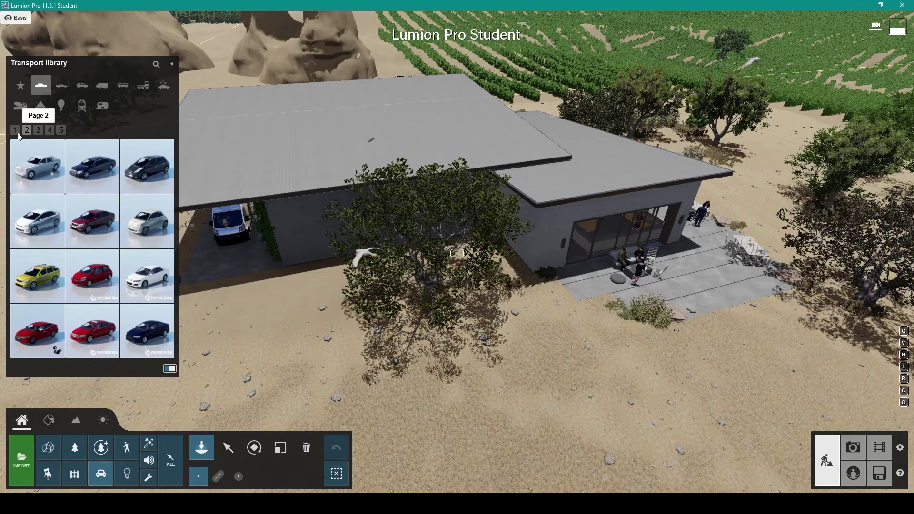
{"action": "left_click", "coordinate": [38, 130]}
- Place the MuscleCar HD 001 from the sports cars category on the sand in front of the carport
{"action": "left_click", "coordinate": [61, 85]}
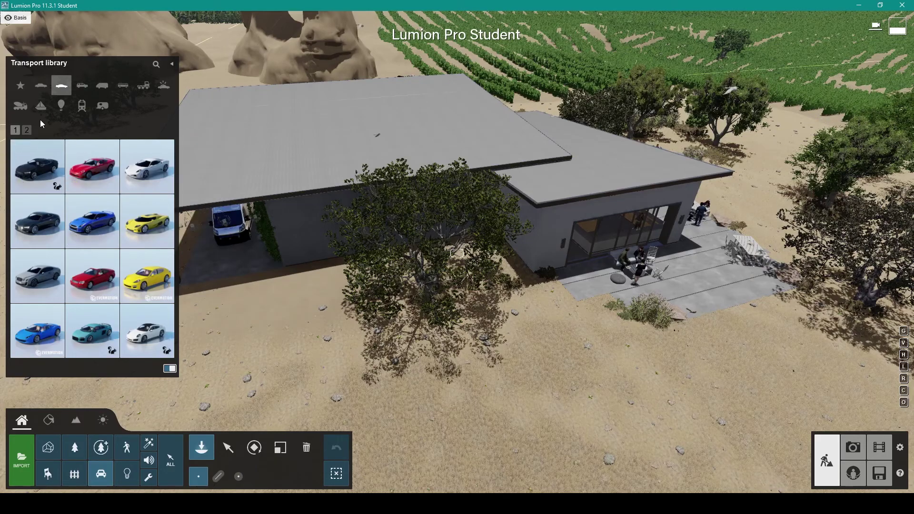
{"action": "left_click", "coordinate": [24, 133]}
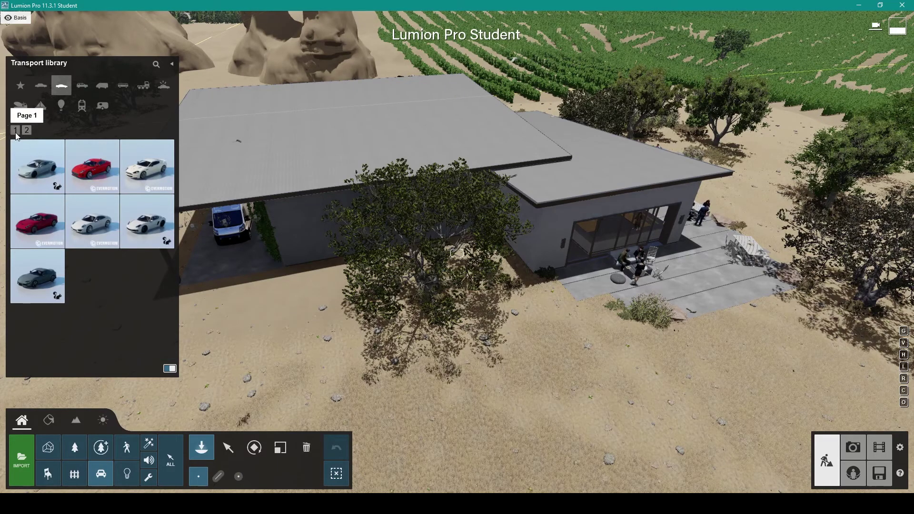
{"action": "left_click", "coordinate": [18, 131]}
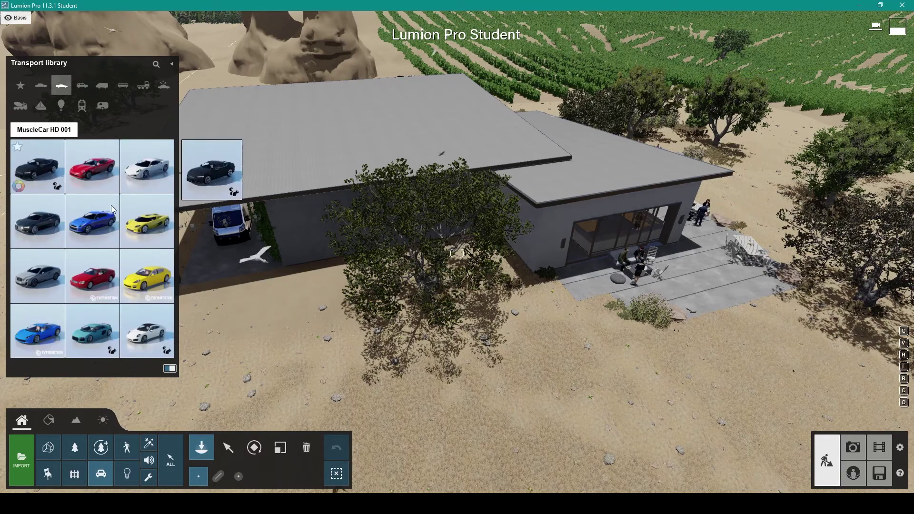
{"action": "left_click", "coordinate": [39, 166]}
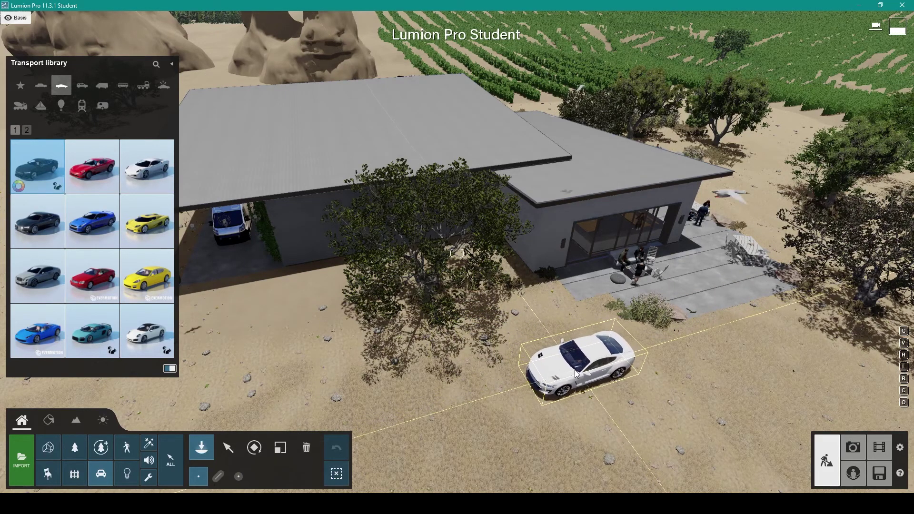
{"action": "left_click", "coordinate": [279, 321]}
{"action": "key", "text": "a"}
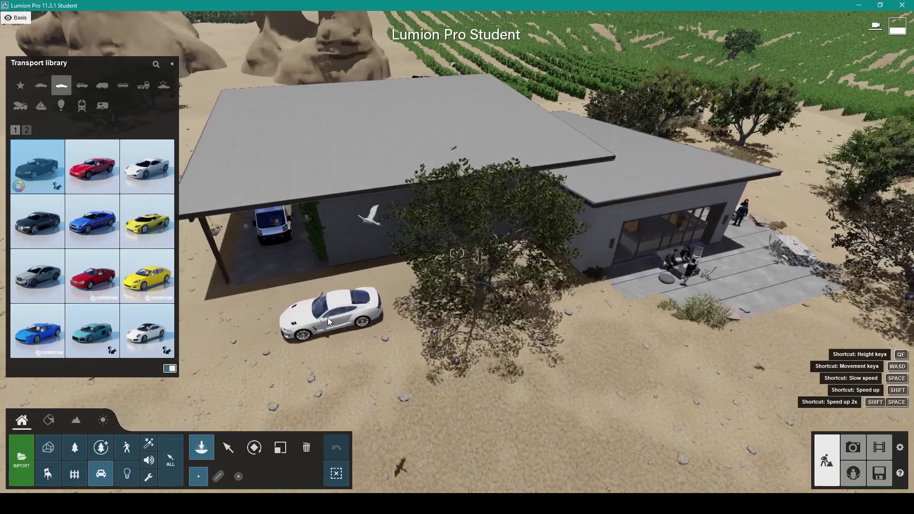
{"action": "key", "text": "a"}
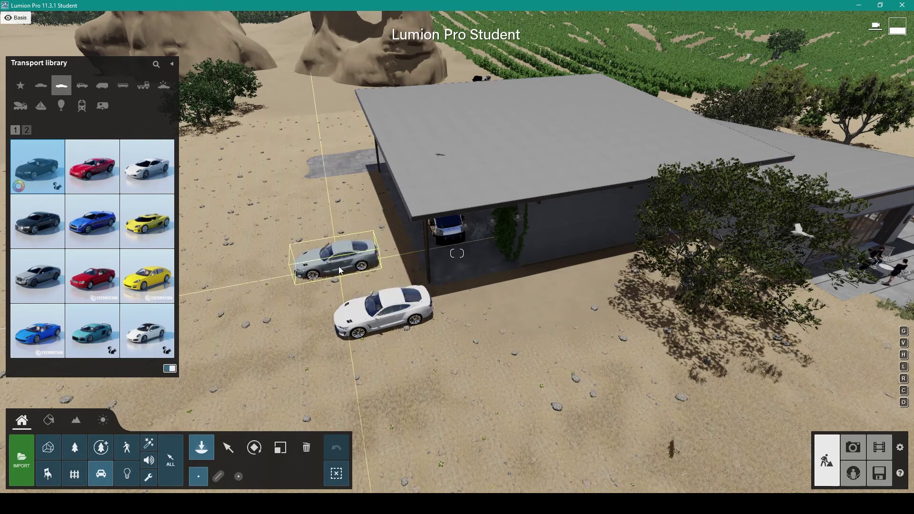
- Examine the Transport library's other vehicle categories, including trucks and boats
{"action": "left_click", "coordinate": [81, 85]}
{"action": "left_click", "coordinate": [102, 86]}
{"action": "left_click", "coordinate": [123, 85]}
{"action": "left_click", "coordinate": [143, 86]}
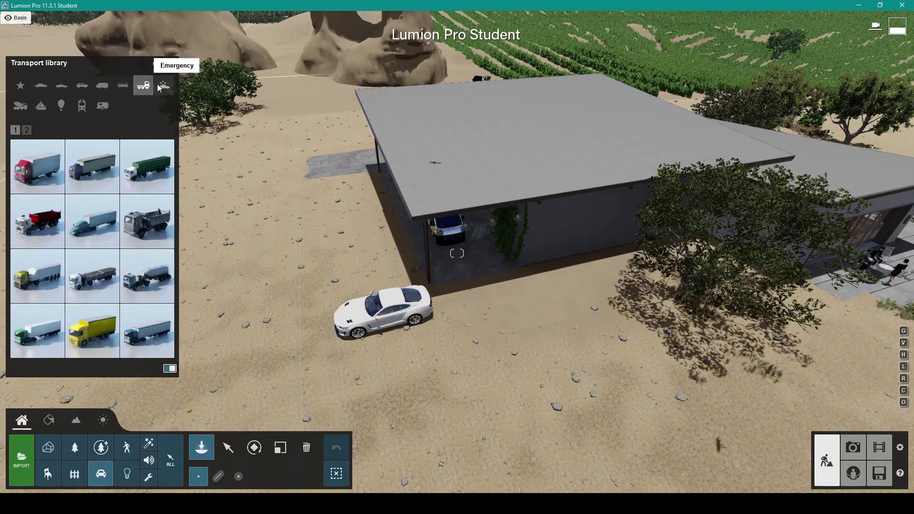
{"action": "left_click", "coordinate": [21, 106]}
{"action": "left_click", "coordinate": [40, 106]}
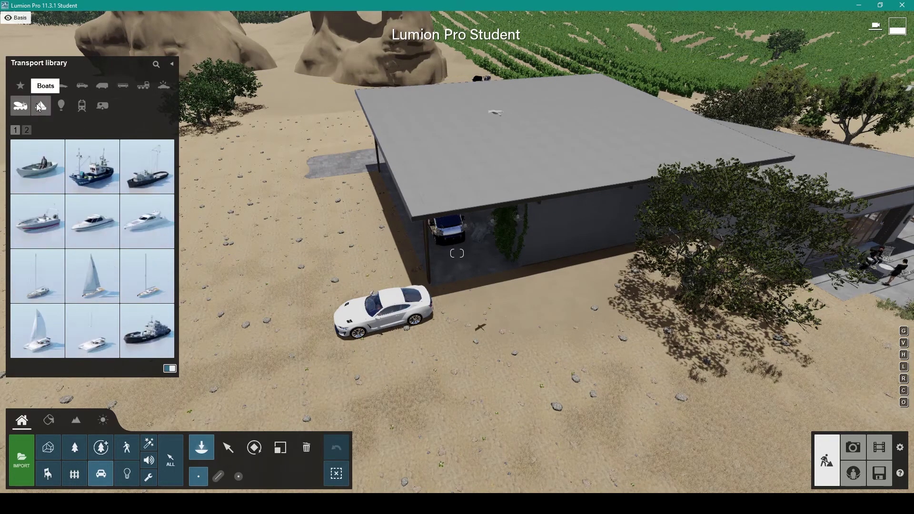
{"action": "left_click", "coordinate": [53, 107]}
{"action": "left_click", "coordinate": [41, 110]}
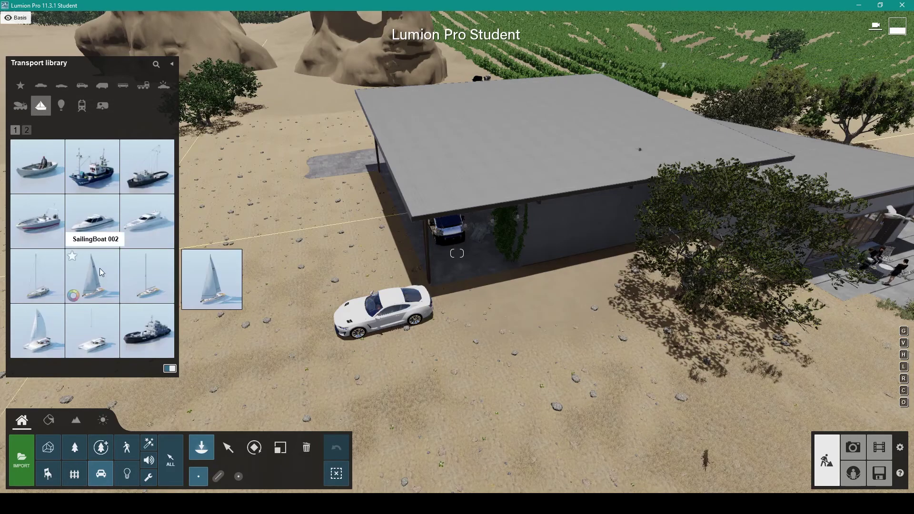
{"action": "left_click", "coordinate": [81, 105]}
- Place the red-and-white helicopter from the Air category on the open sand away from the house
{"action": "left_click", "coordinate": [69, 107]}
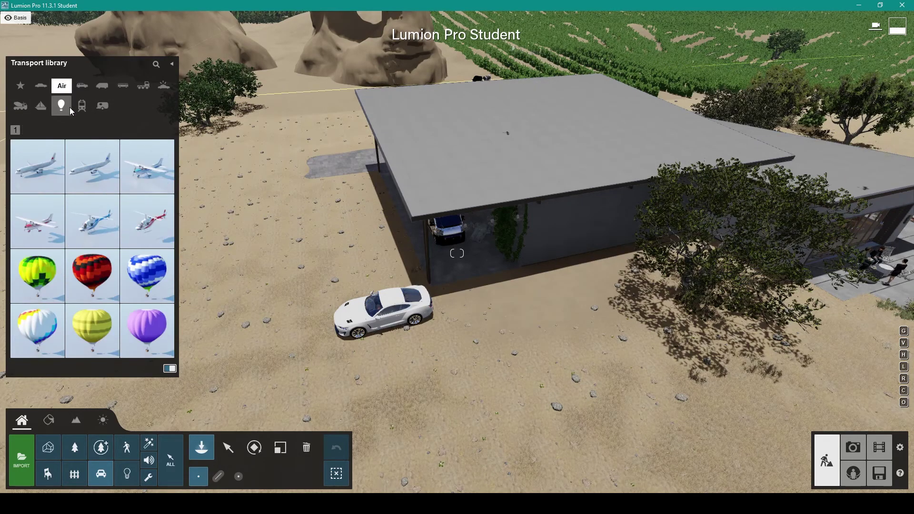
{"action": "mouse_move", "coordinate": [75, 160]}
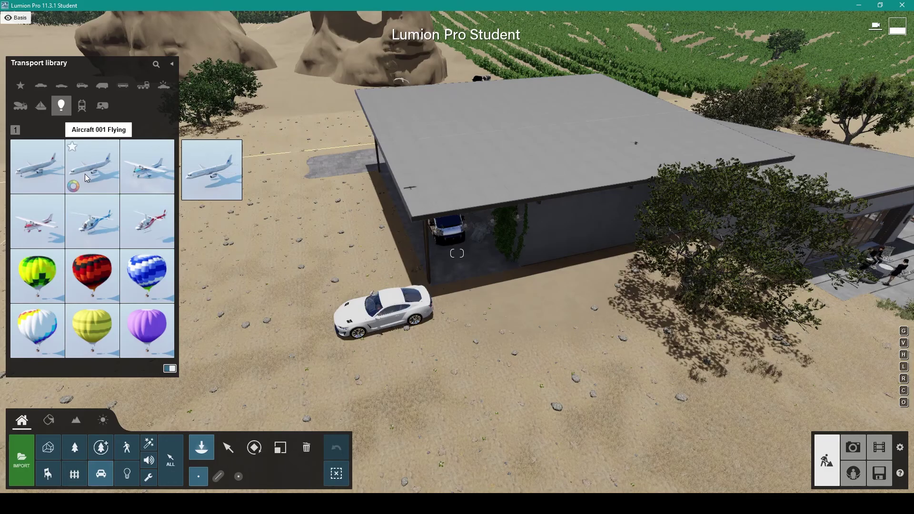
{"action": "left_click", "coordinate": [143, 224]}
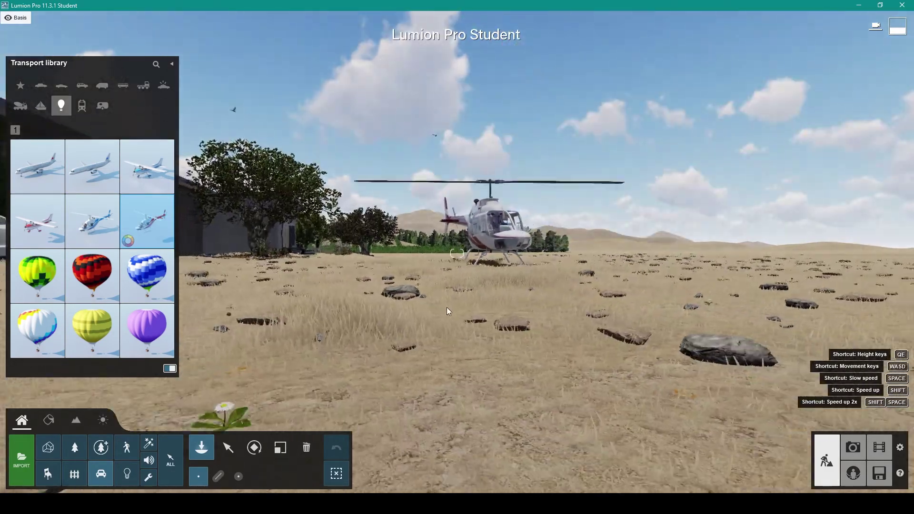
{"action": "left_click", "coordinate": [408, 267]}
{"action": "left_click", "coordinate": [469, 288]}
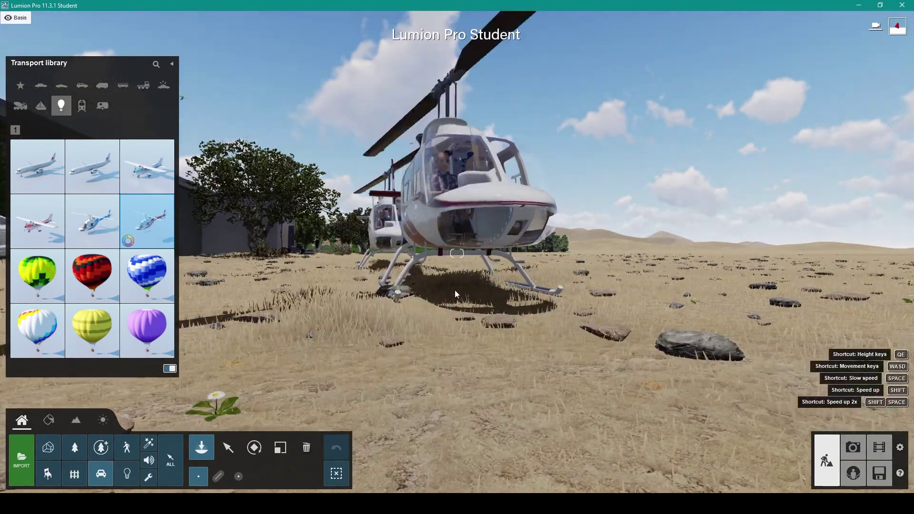
- View the placed helicopter up close with the house behind, and open the Lights library
{"action": "key", "text": "d"}
{"action": "right_click_drag", "start_coordinate": [91, 310], "coordinate": [60, 296]}
{"action": "key", "text": "w"}
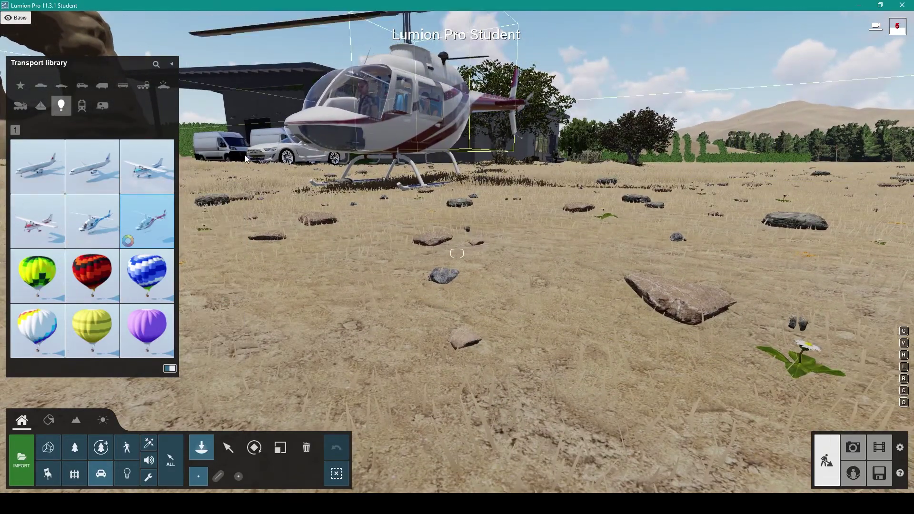
{"action": "mouse_move", "coordinate": [88, 270]}
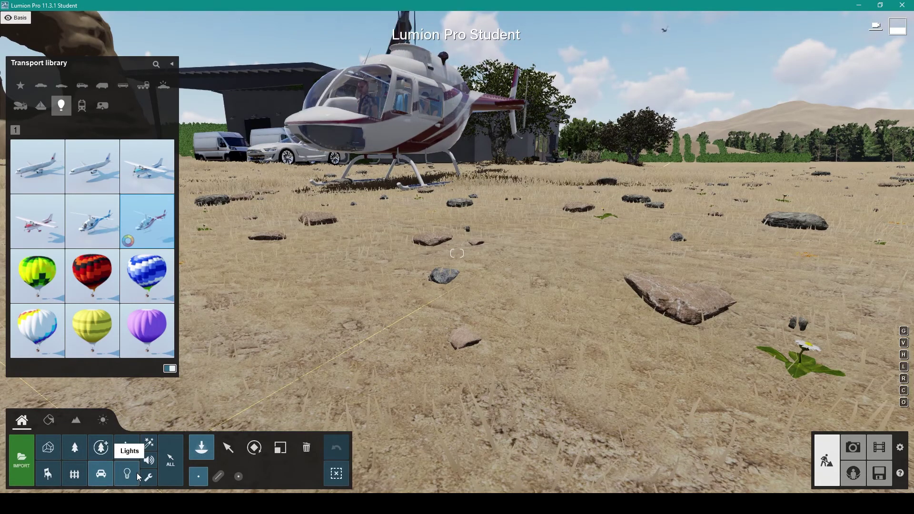
{"action": "key", "text": "a"}
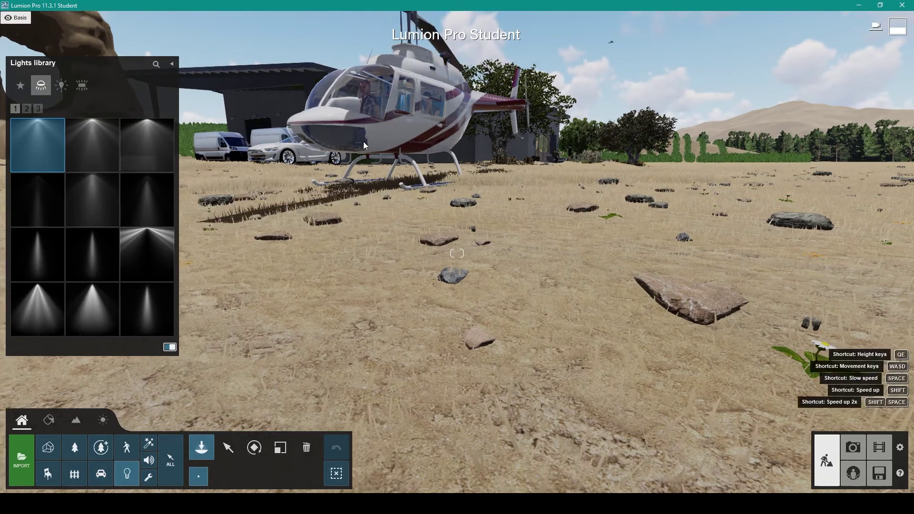
{"action": "key", "text": "w"}
{"action": "key", "text": "w"}
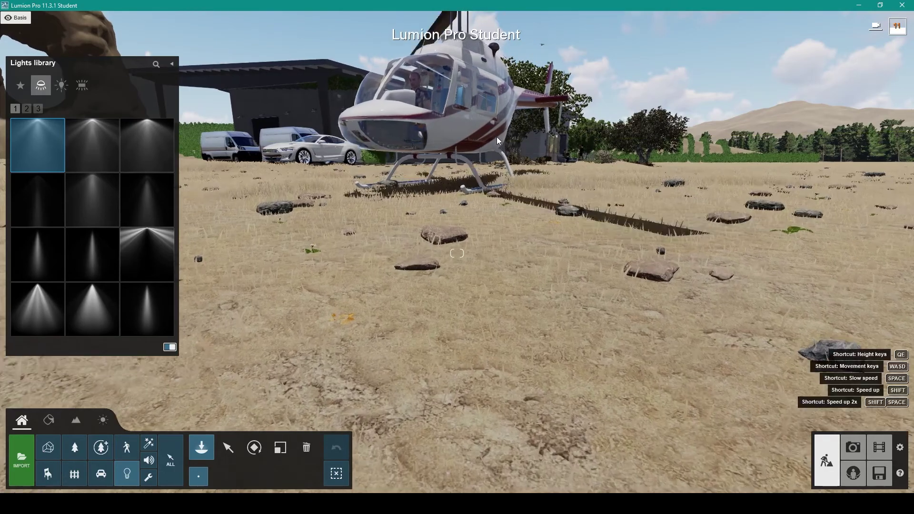
- Fly up over the site, set the camera to the 1.60 m eye level and face the helicopter, car and house
{"action": "key", "text": "w"}
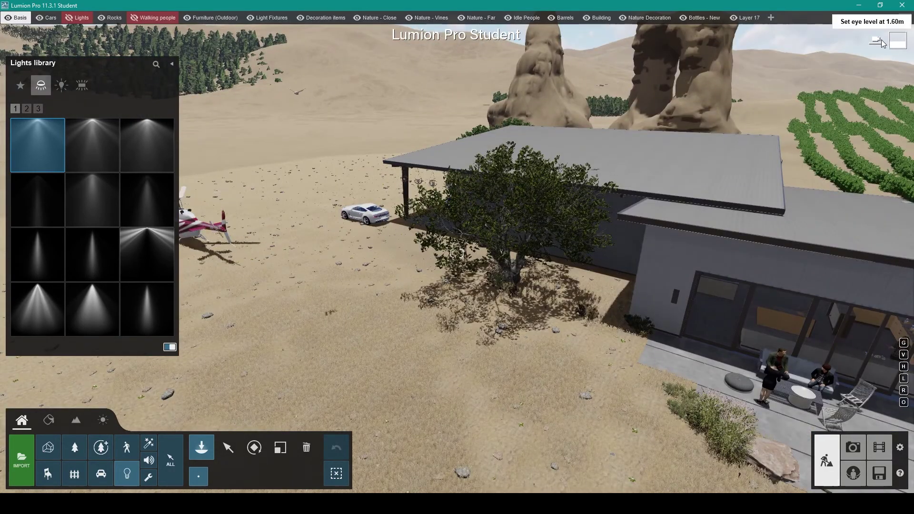
{"action": "key", "text": "a"}
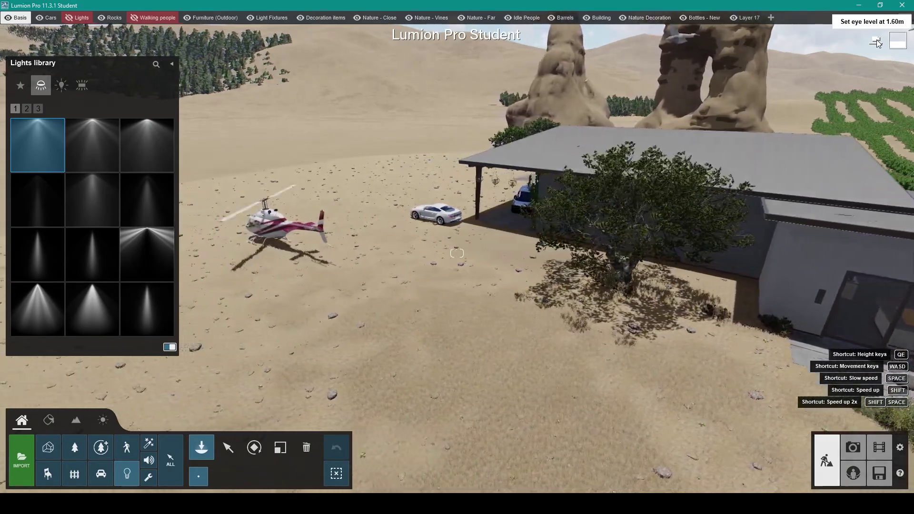
{"action": "left_click", "coordinate": [877, 41]}
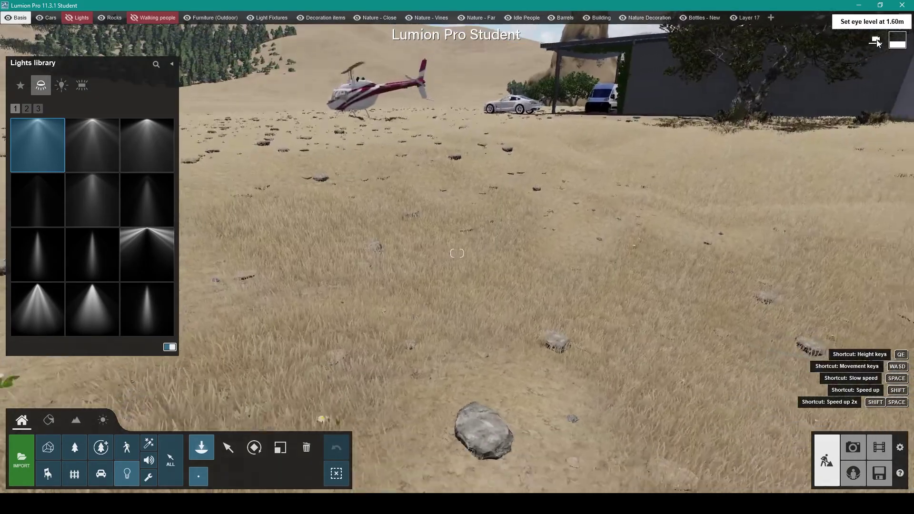
{"action": "left_click", "coordinate": [876, 40]}
{"action": "right_click_drag", "start_coordinate": [826, 116], "coordinate": [905, 105]}
{"action": "right_click_drag", "start_coordinate": [457, 253], "coordinate": [524, 224]}
{"action": "mouse_move", "coordinate": [816, 128]}
{"action": "right_mouse_down"}
{"action": "mouse_move", "coordinate": [859, 119]}
{"action": "mouse_move", "coordinate": [816, 128]}
{"action": "right_mouse_up"}
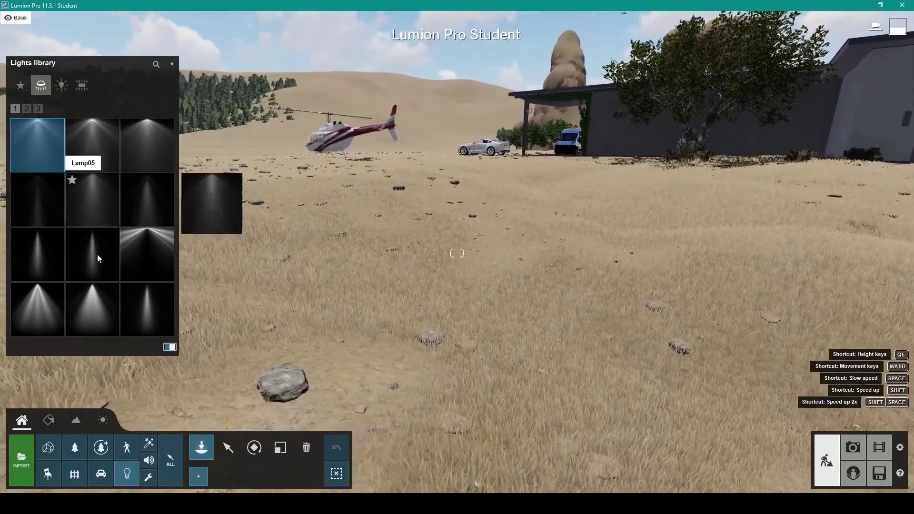
- Examine the Lights library's spotlight pages and its omni and area light categories
{"action": "mouse_move", "coordinate": [43, 127]}
{"action": "left_click", "coordinate": [40, 109]}
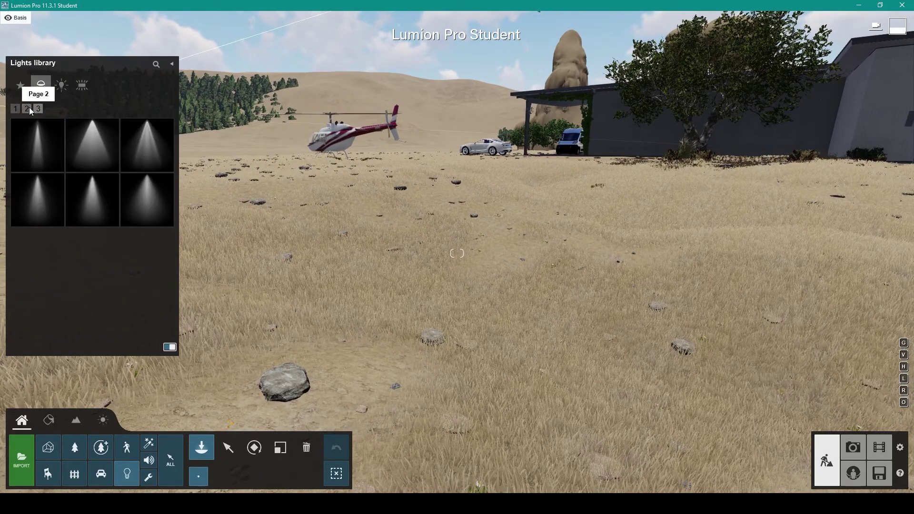
{"action": "left_click", "coordinate": [28, 108]}
{"action": "left_click", "coordinate": [60, 87]}
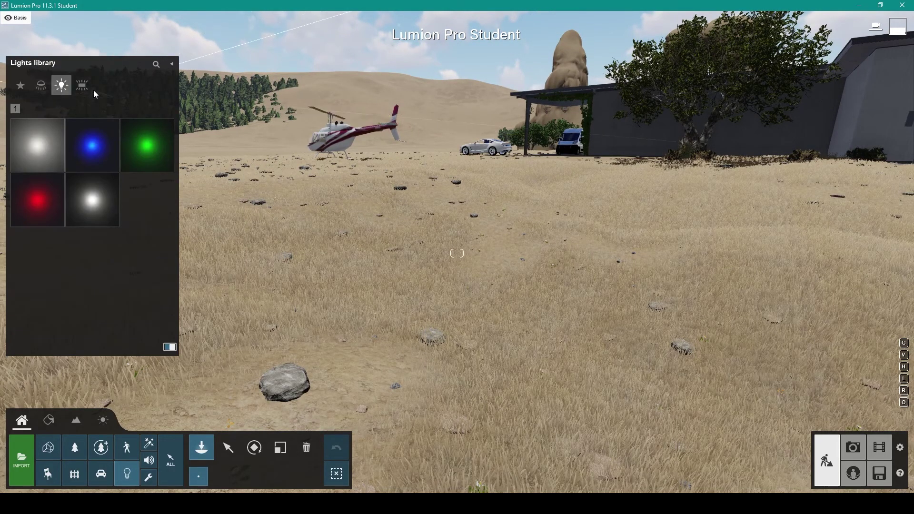
{"action": "left_click", "coordinate": [82, 86]}
{"action": "left_click", "coordinate": [41, 85]}
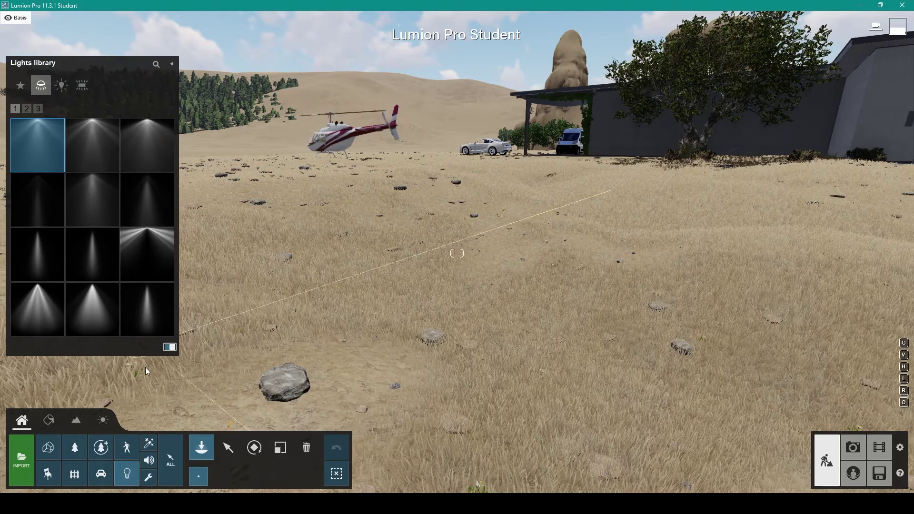
- Examine the fountain pages of the Effects library up to page 4 while moving closer to the house
{"action": "left_click", "coordinate": [153, 444]}
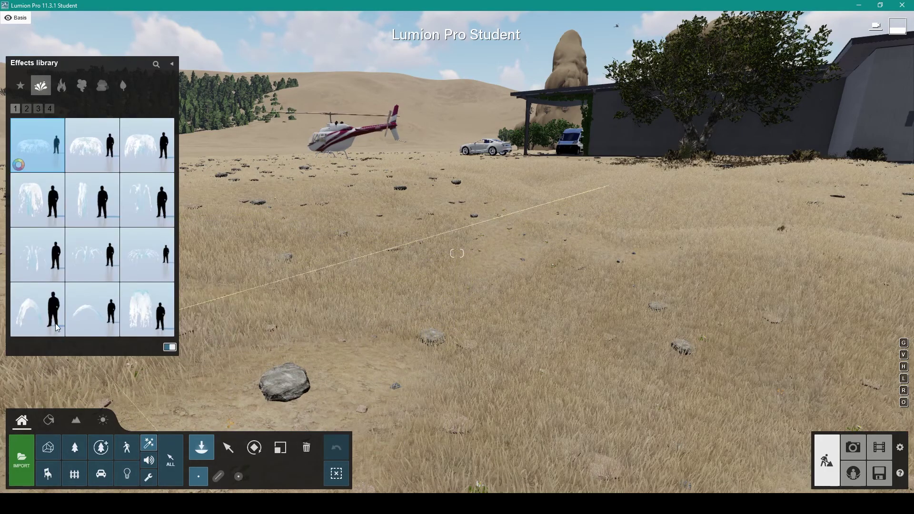
{"action": "mouse_move", "coordinate": [128, 188]}
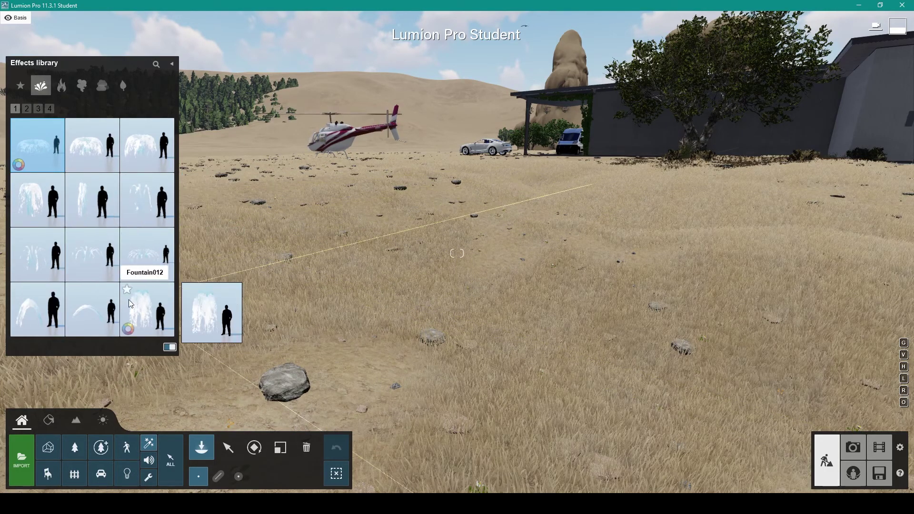
{"action": "key", "text": "d"}
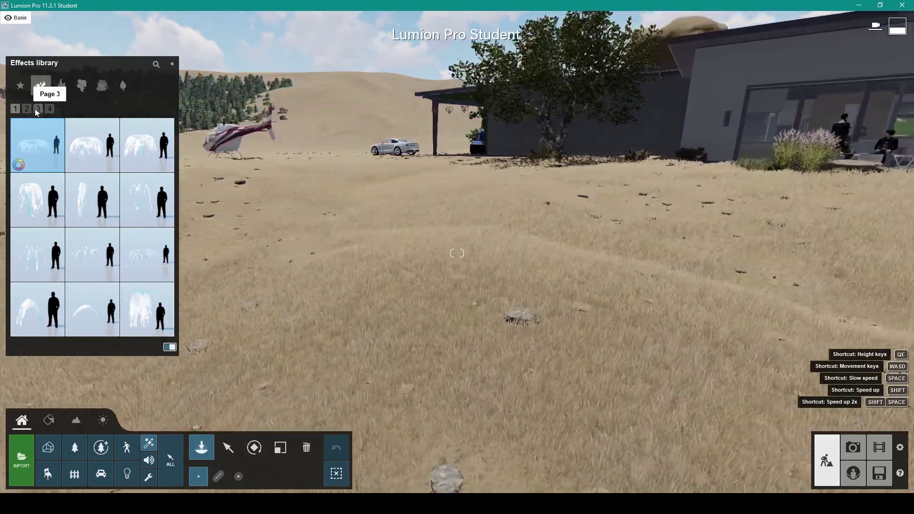
{"action": "left_click", "coordinate": [37, 109]}
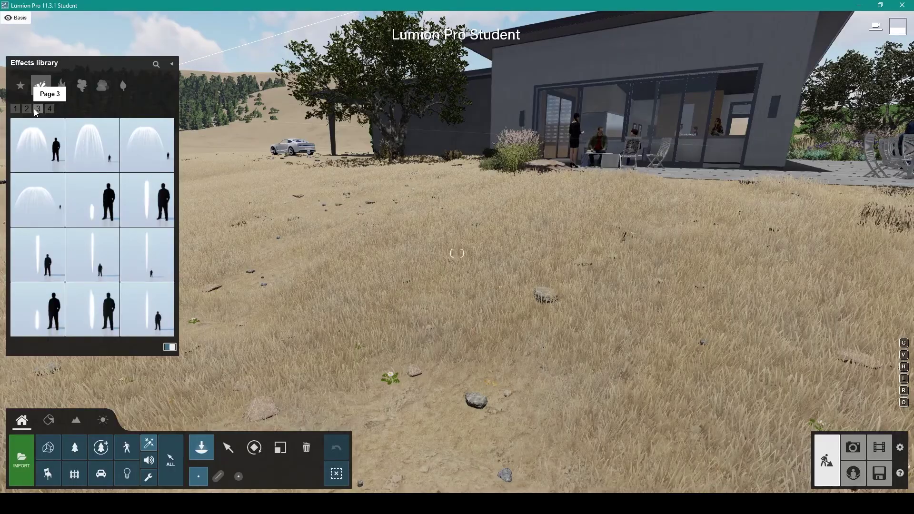
{"action": "key", "text": "w"}
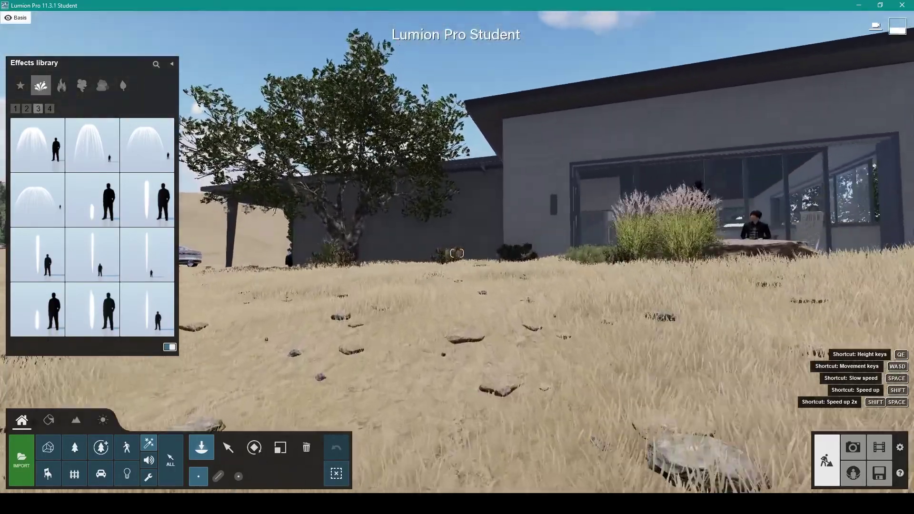
{"action": "key", "text": "w"}
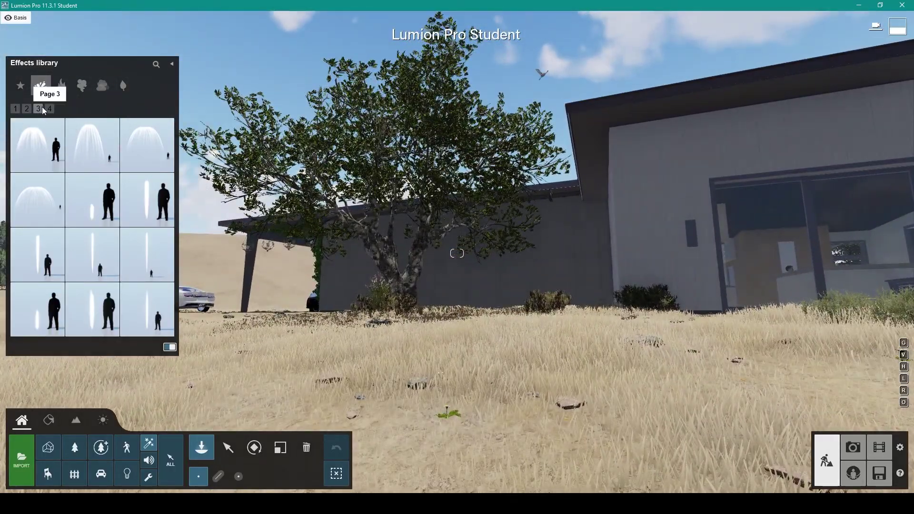
{"action": "left_click", "coordinate": [49, 108]}
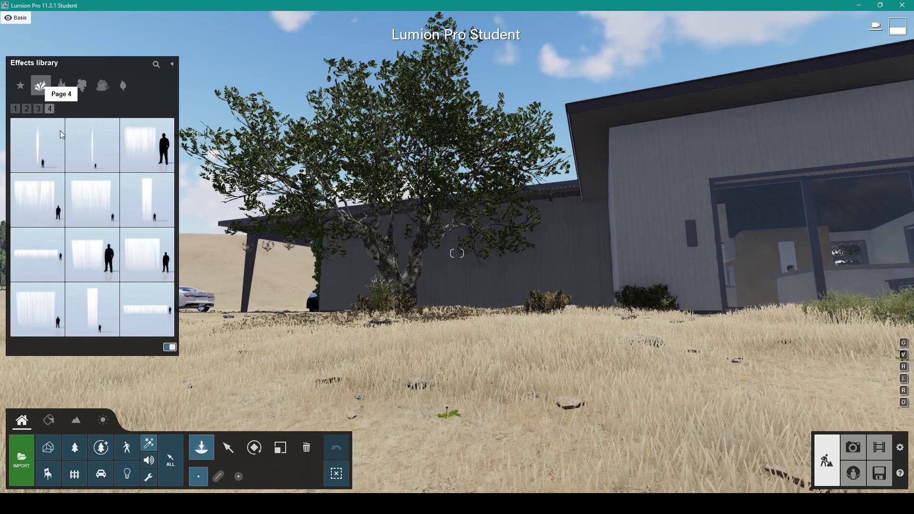
- Place a wide water curtain effect from the fourth fountain page at the house's corner wall beside the tree
{"action": "left_click", "coordinate": [103, 206]}
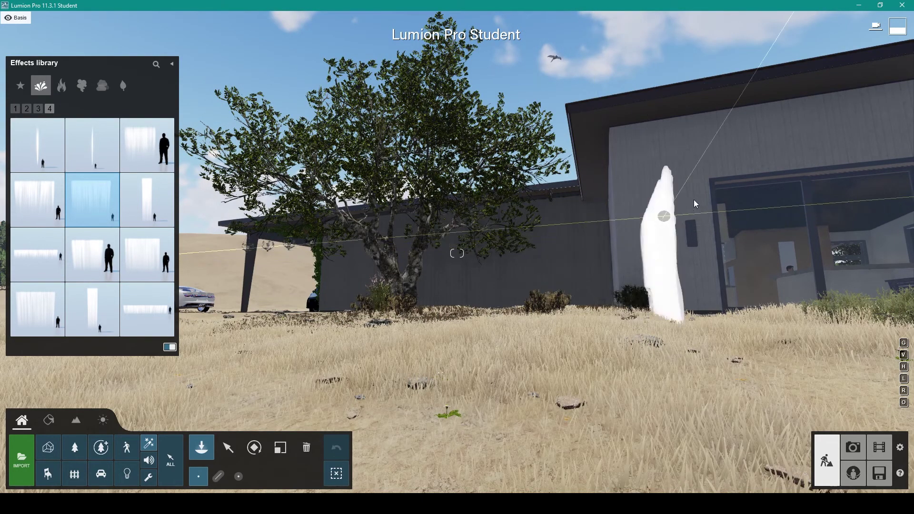
{"action": "left_click", "coordinate": [726, 183]}
{"action": "key", "text": "a"}
{"action": "right_click_drag", "start_coordinate": [664, 183], "coordinate": [809, 200]}
{"action": "key", "text": "a"}
{"action": "right_click_drag", "start_coordinate": [457, 253], "coordinate": [474, 289]}
{"action": "key", "text": "a"}
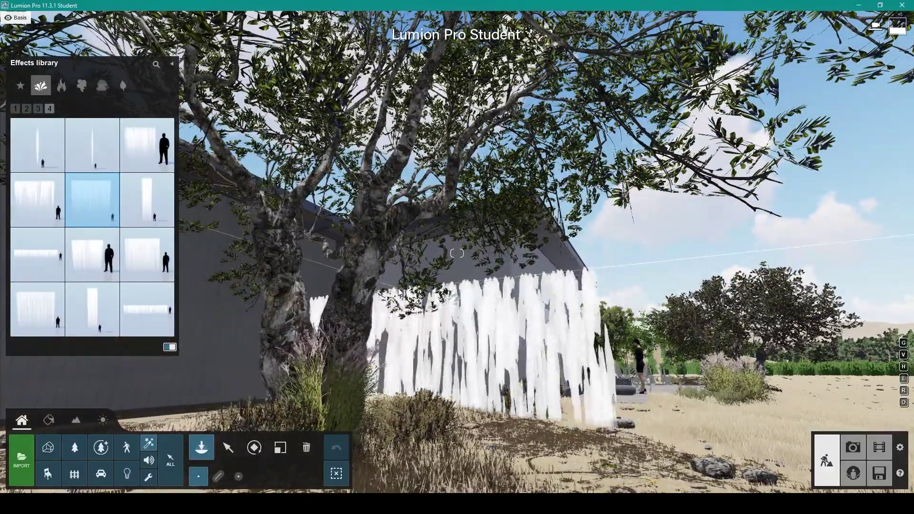
{"action": "left_click", "coordinate": [402, 272]}
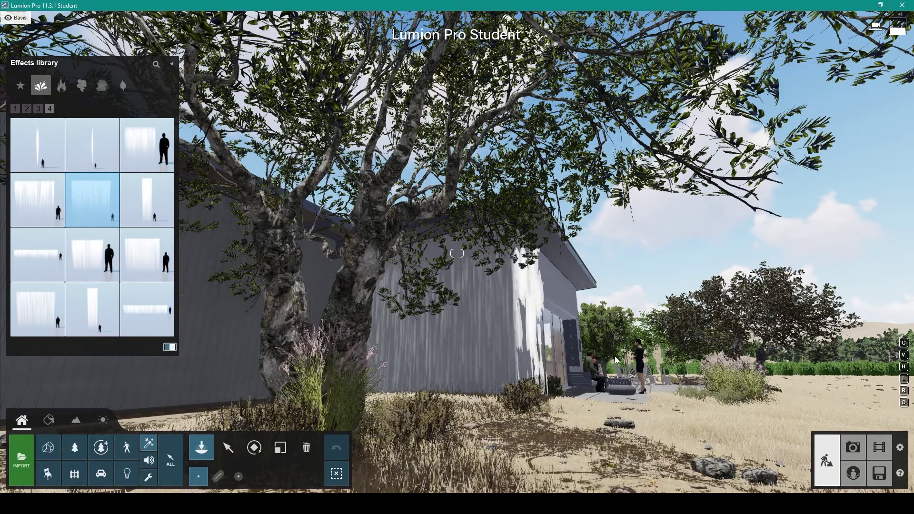
- View the placed water curtain around the house corner, backing away to include the helicopter, car and tree
{"action": "right_click_drag", "start_coordinate": [632, 363], "coordinate": [300, 400]}
{"action": "key", "text": "w"}
{"action": "key", "text": "d"}
{"action": "right_click_drag", "start_coordinate": [457, 253], "coordinate": [362, 254]}
{"action": "key", "text": "a"}
{"action": "key", "text": "s"}
{"action": "right_click_drag", "start_coordinate": [457, 253], "coordinate": [366, 253]}
{"action": "key", "text": "s"}
- Preview a large fire effect over the house's terrace and examine the second page of fire effects
{"action": "left_click", "coordinate": [55, 87]}
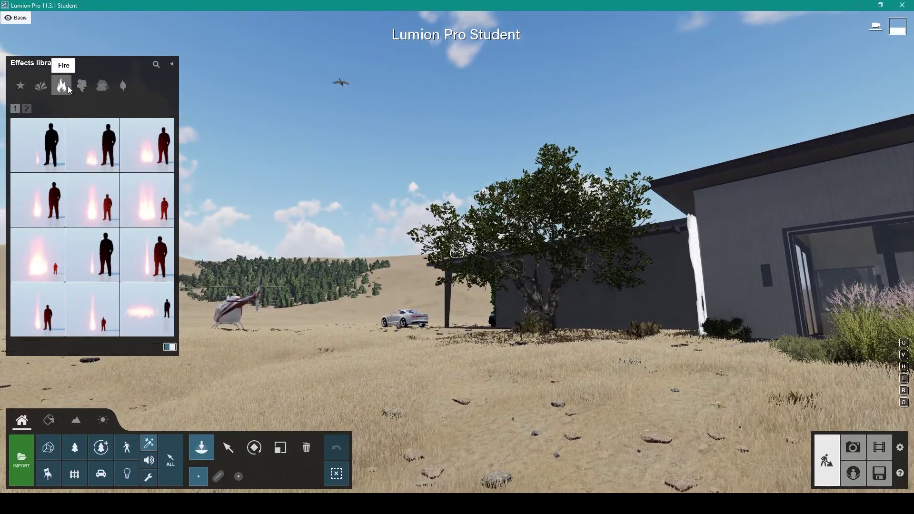
{"action": "left_click", "coordinate": [32, 269]}
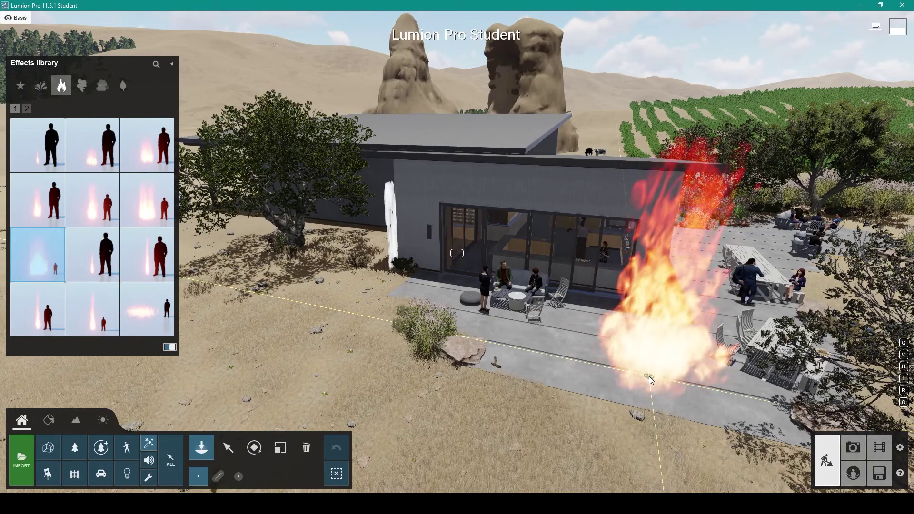
{"action": "mouse_move", "coordinate": [95, 257]}
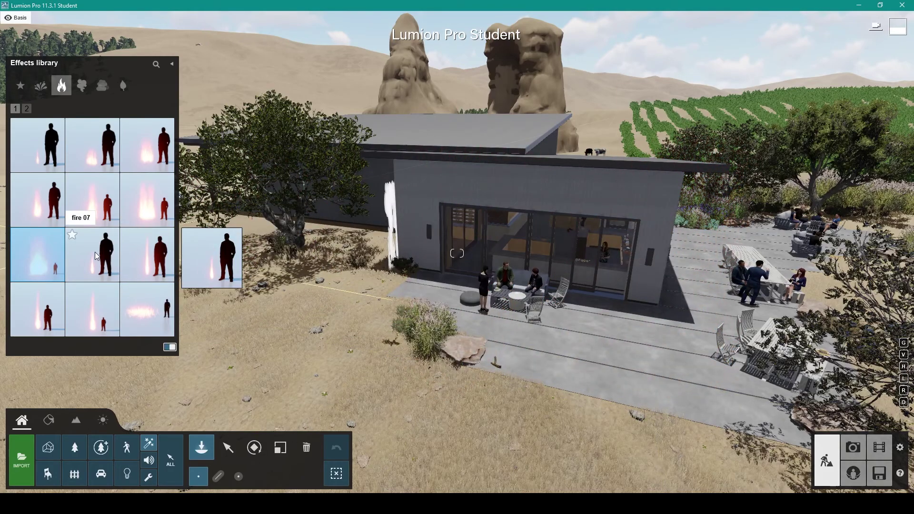
{"action": "left_click", "coordinate": [29, 108]}
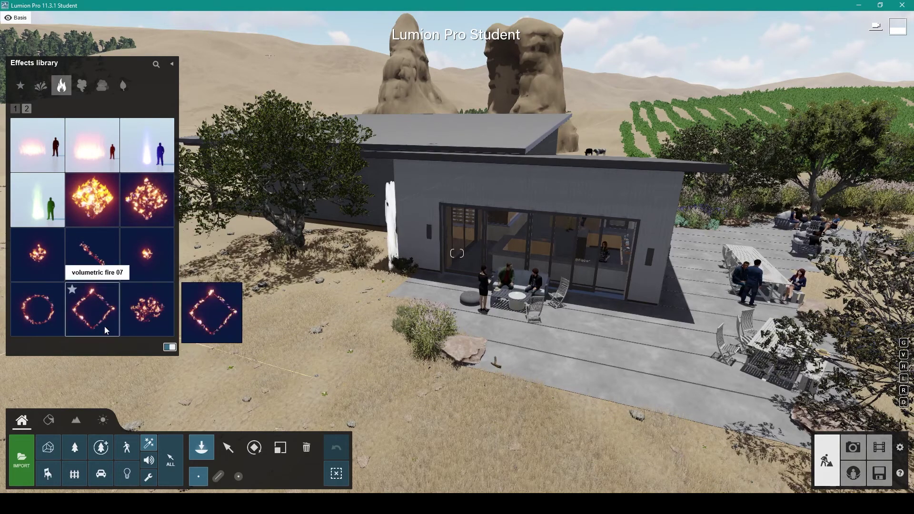
- Try the first object of the Utilities library, the clipping box, over the house and terrace
{"action": "left_click", "coordinate": [151, 481]}
{"action": "left_click", "coordinate": [37, 145]}
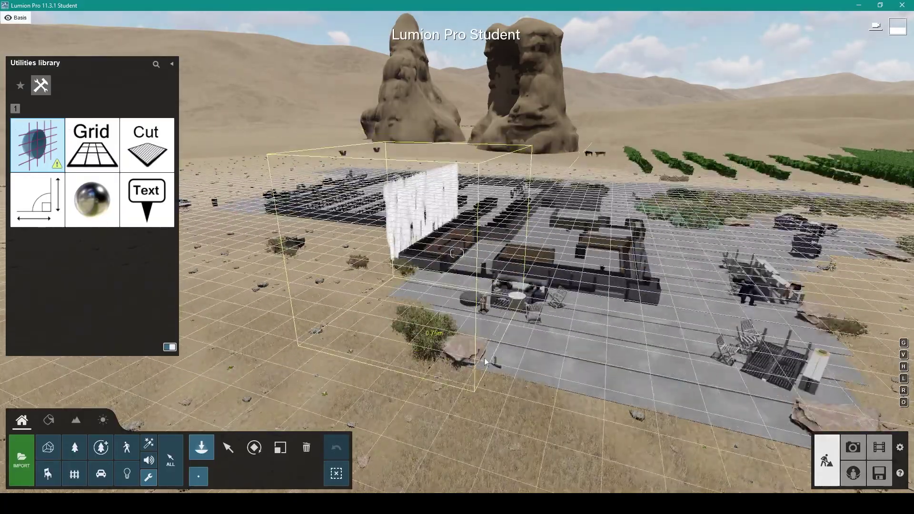
{"action": "left_click", "coordinate": [495, 364]}
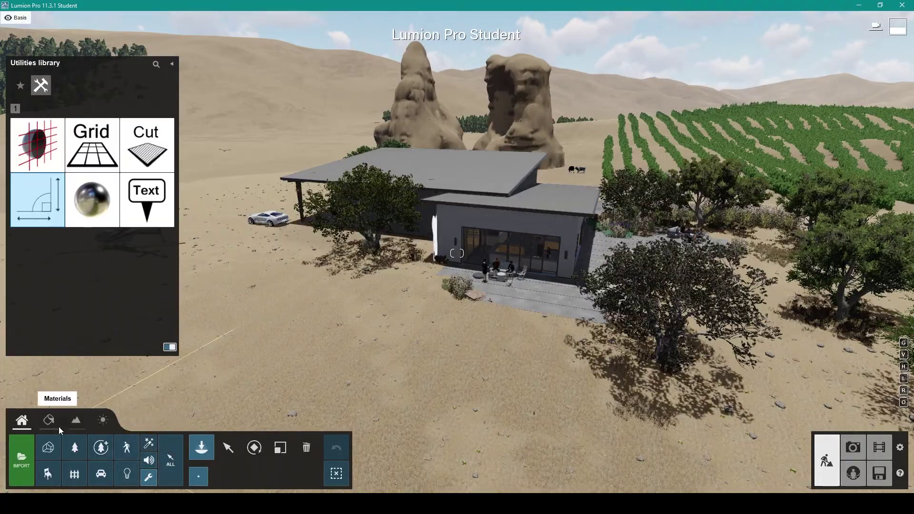
- Switch to the Material Editor and select the house's roof material for editing
{"action": "left_click", "coordinate": [58, 424]}
{"action": "key", "text": "a"}
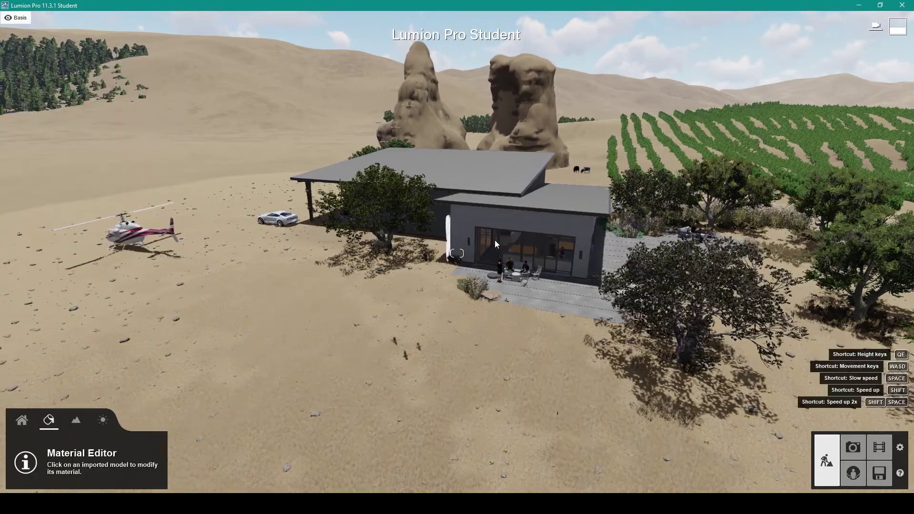
{"action": "right_click_drag", "start_coordinate": [457, 253], "coordinate": [552, 286]}
{"action": "key", "text": "a"}
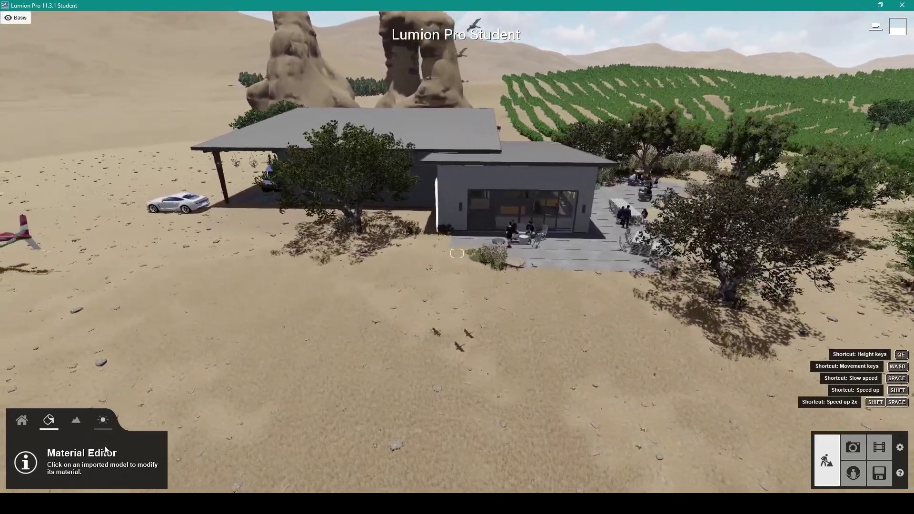
{"action": "key", "text": "a"}
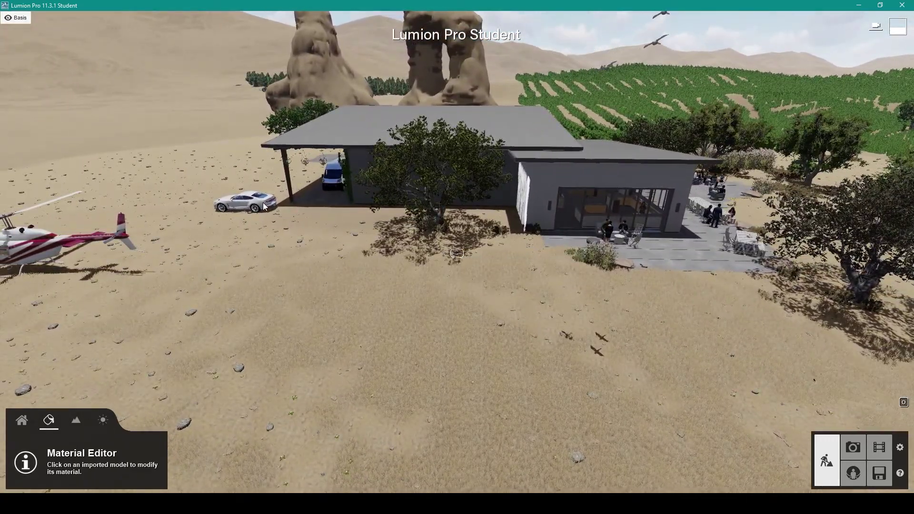
{"action": "left_click", "coordinate": [504, 136]}
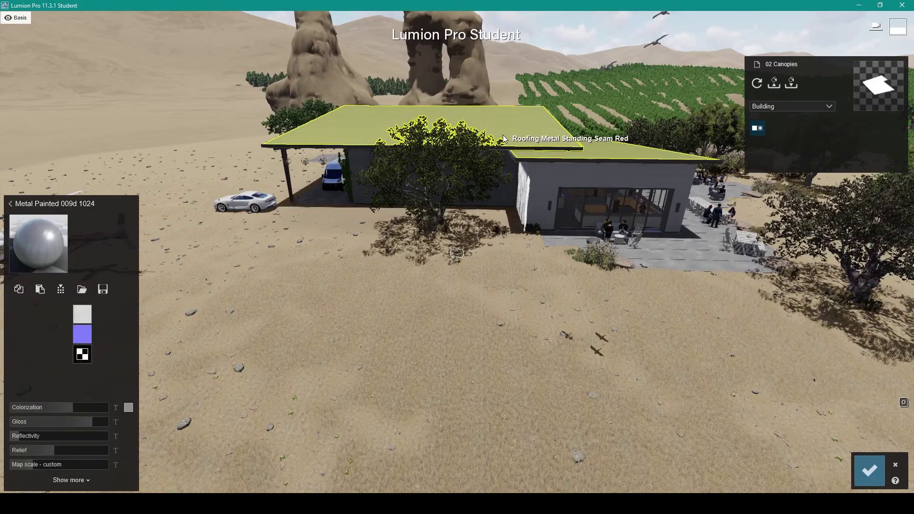
- Recolour the roof's Metal Painted 009d 1024 material to a dark blue-violet
{"action": "key", "text": "w"}
{"action": "key", "text": "w"}
{"action": "key", "text": "a"}
{"action": "right_click_drag", "start_coordinate": [222, 239], "coordinate": [1, 408]}
{"action": "key", "text": "w"}
{"action": "key", "text": "a"}
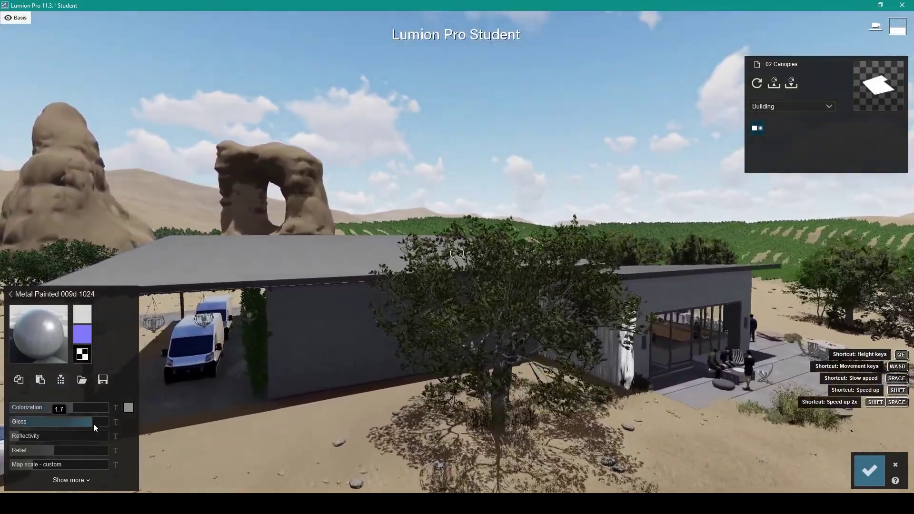
{"action": "key", "text": "w"}
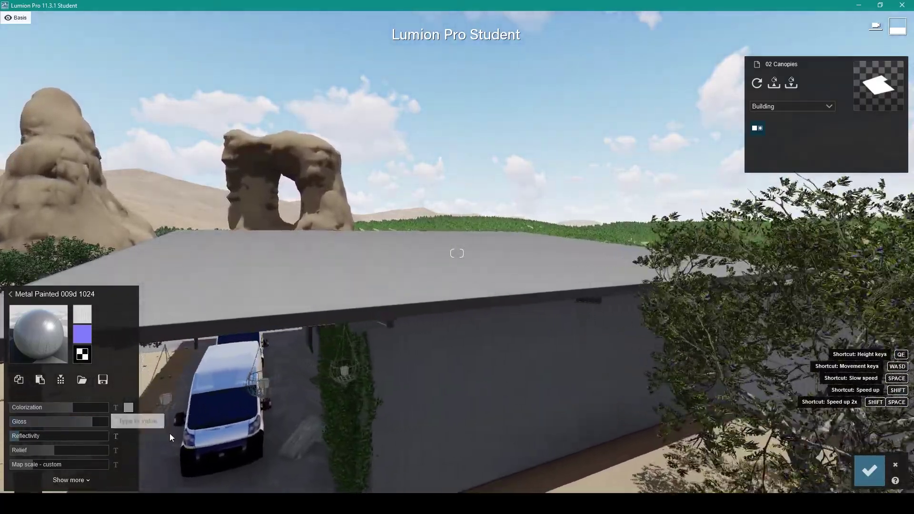
{"action": "key", "text": "s"}
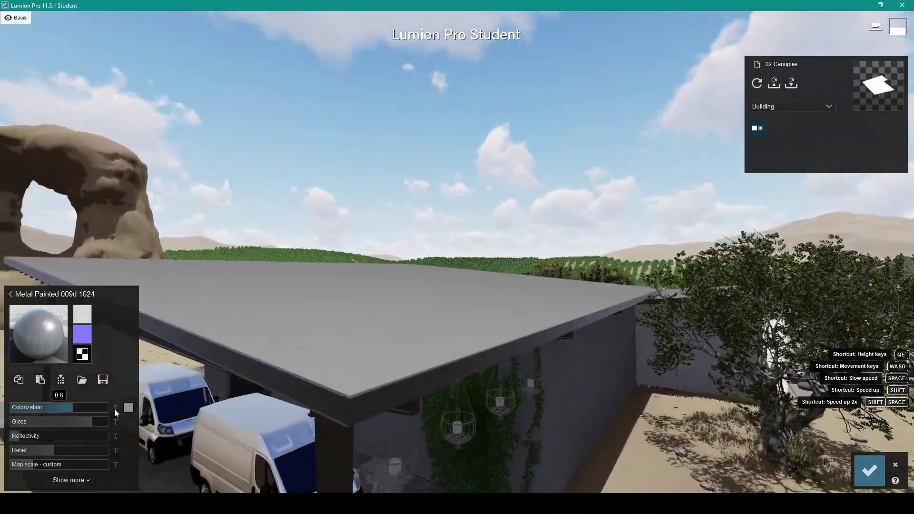
{"action": "left_click", "coordinate": [128, 408]}
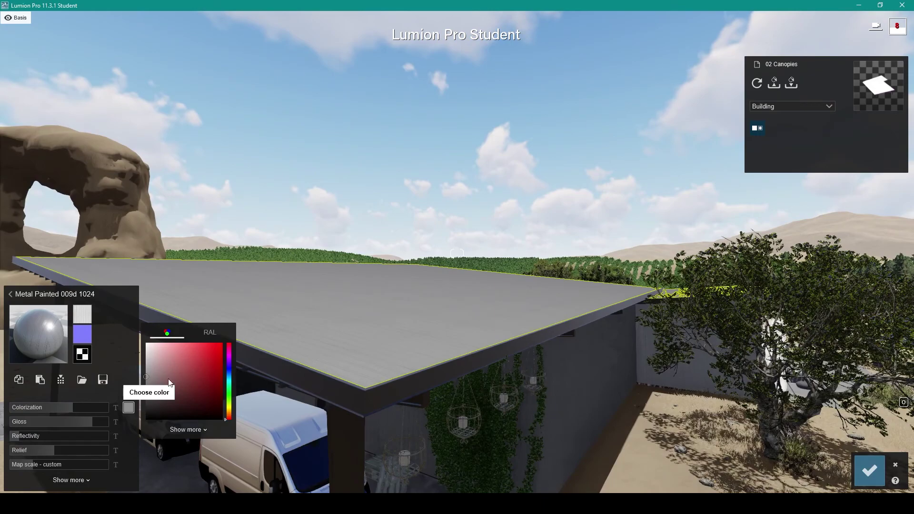
{"action": "mouse_move", "coordinate": [172, 377]}
{"action": "left_mouse_down"}
{"action": "mouse_move", "coordinate": [205, 362]}
{"action": "mouse_move", "coordinate": [180, 388]}
{"action": "mouse_move", "coordinate": [207, 386]}
{"action": "mouse_move", "coordinate": [165, 397]}
{"action": "left_mouse_up"}
{"action": "left_click", "coordinate": [229, 367]}
- Try a green painted metal, a rusty metal and a dark blue metal from the outdoor materials on the roof
{"action": "key", "text": "d"}
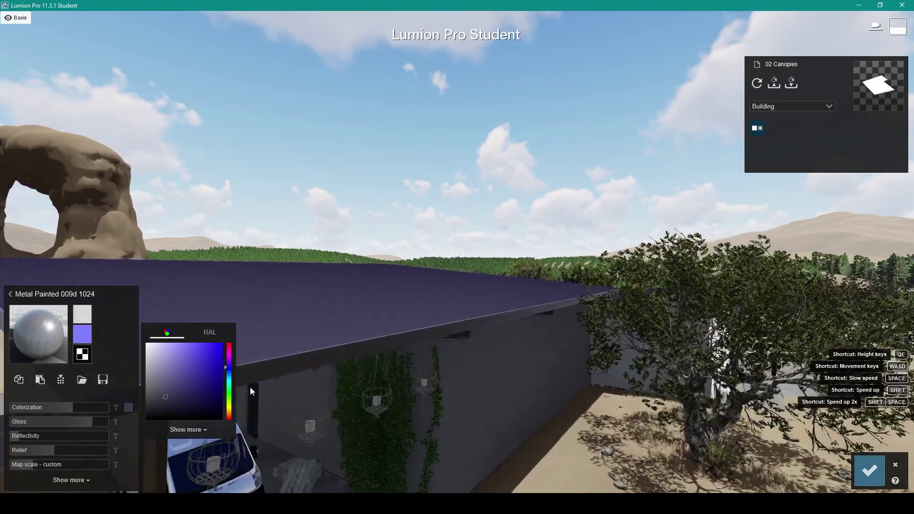
{"action": "key", "text": "w"}
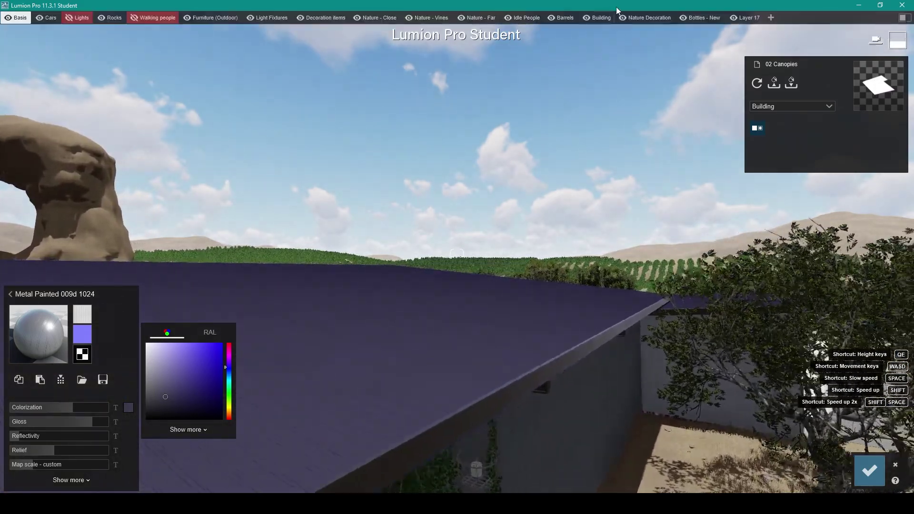
{"action": "right_click_drag", "start_coordinate": [550, 99], "coordinate": [545, 28]}
{"action": "right_click_drag", "start_coordinate": [457, 253], "coordinate": [457, 328]}
{"action": "right_click_drag", "start_coordinate": [542, 114], "coordinate": [543, 238]}
{"action": "key", "text": "s"}
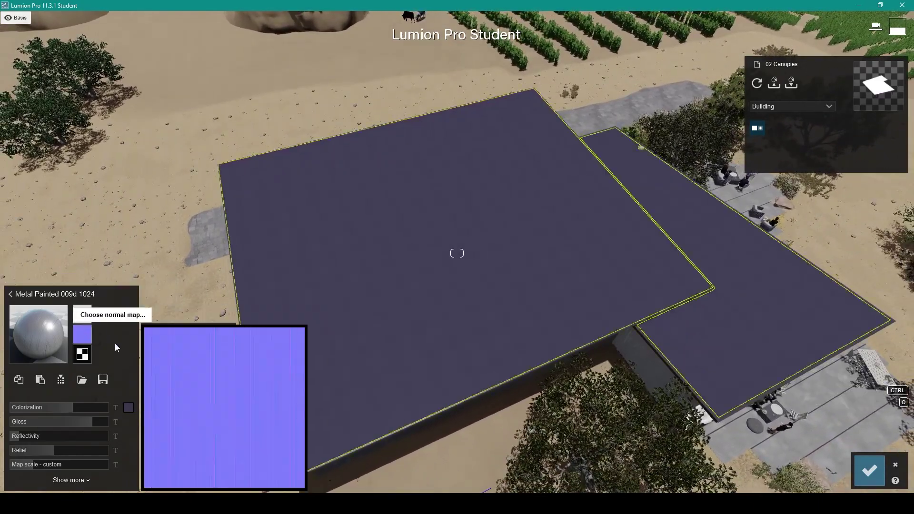
{"action": "left_click", "coordinate": [10, 295]}
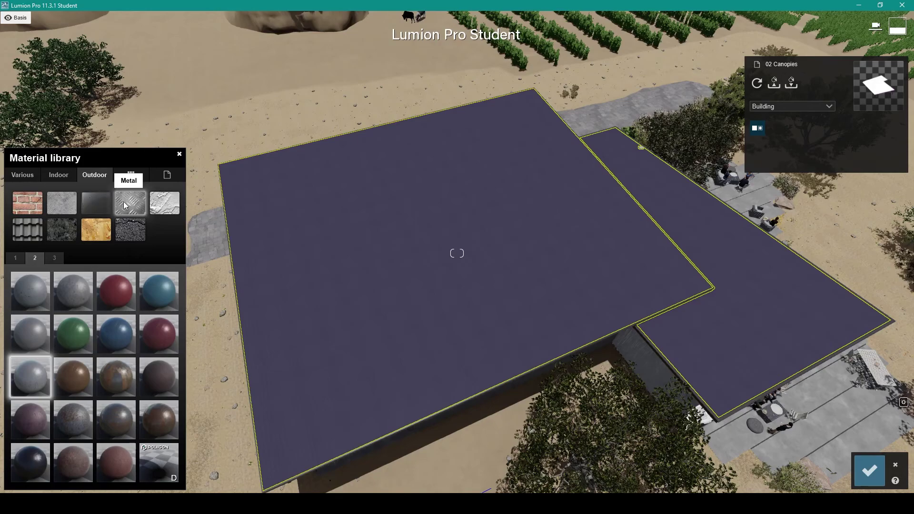
{"action": "left_click", "coordinate": [75, 331]}
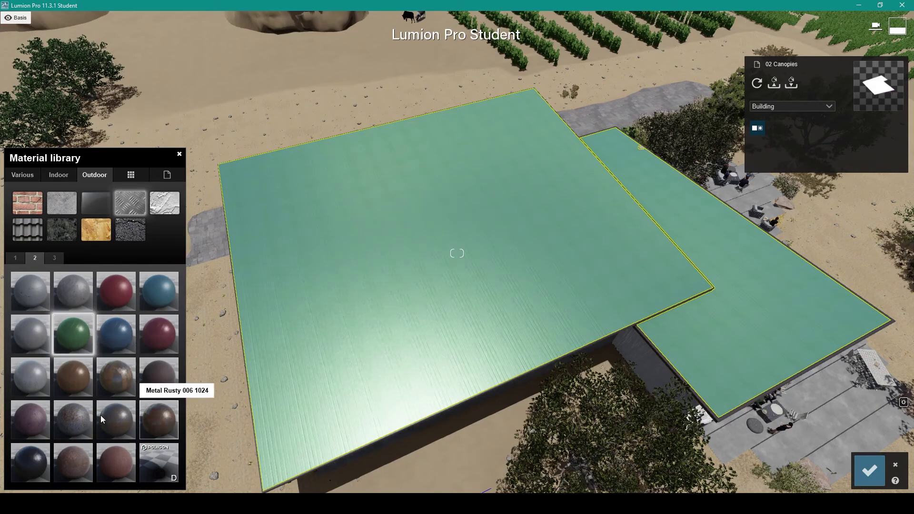
{"action": "left_click", "coordinate": [72, 418]}
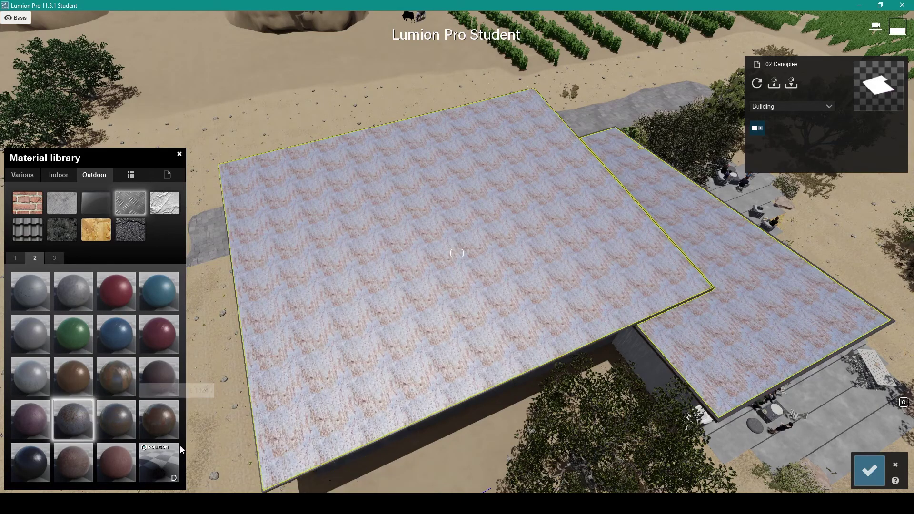
{"action": "left_click", "coordinate": [32, 456]}
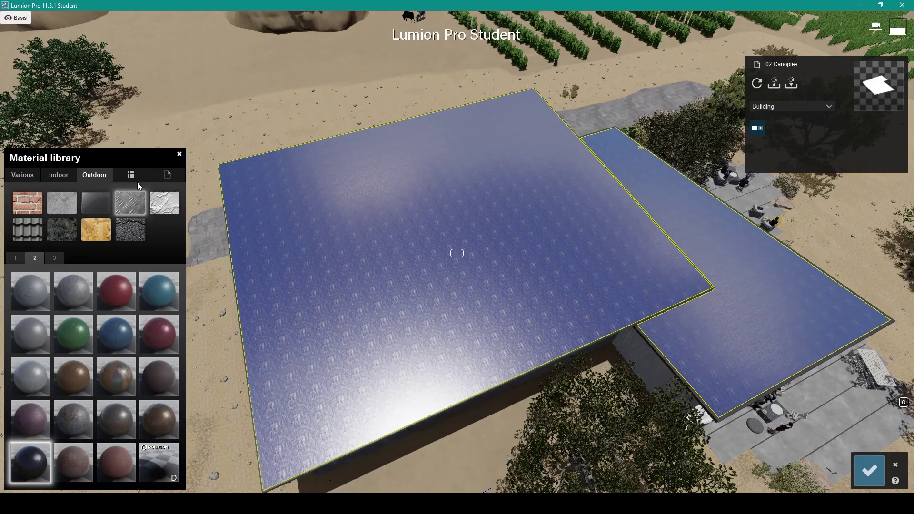
- Examine the other metal pages and the outdoor, various and indoor categories of the Material library
{"action": "left_click", "coordinate": [54, 255]}
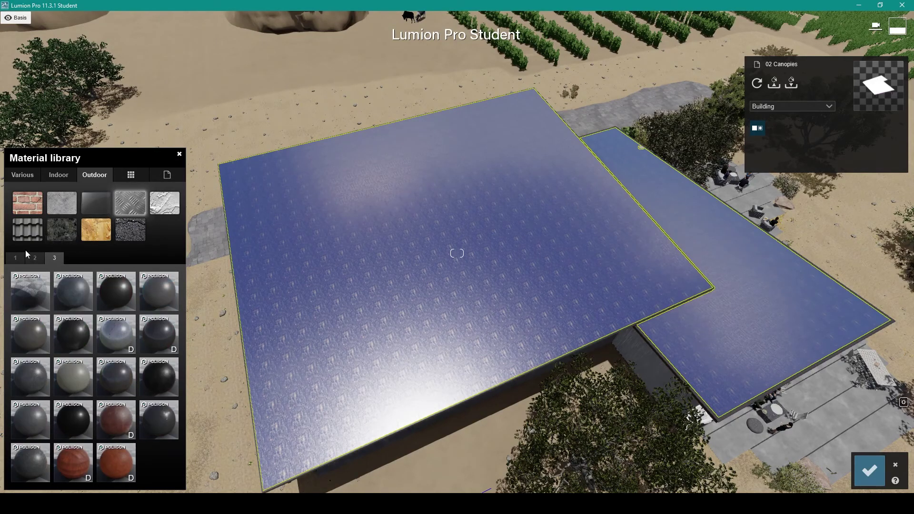
{"action": "left_click", "coordinate": [15, 259]}
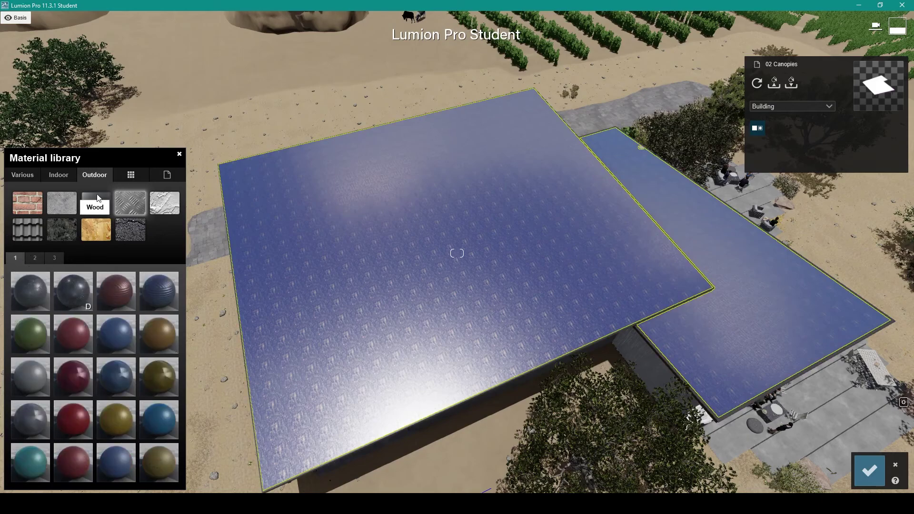
{"action": "left_click", "coordinate": [127, 176]}
{"action": "left_click", "coordinate": [70, 175]}
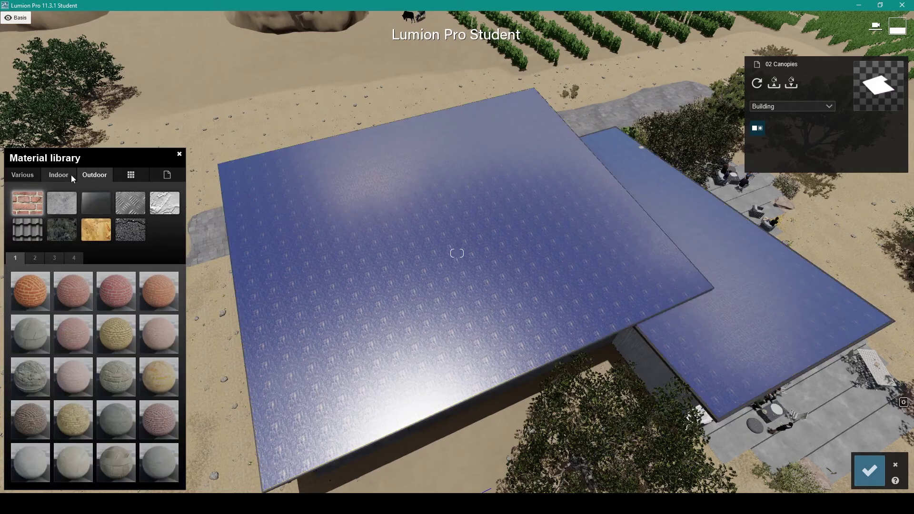
{"action": "left_click", "coordinate": [101, 175]}
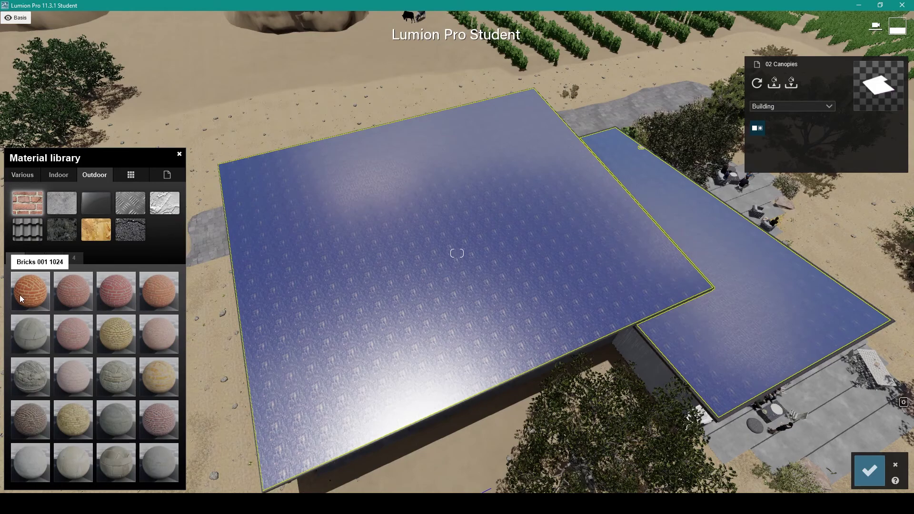
{"action": "left_click", "coordinate": [30, 179]}
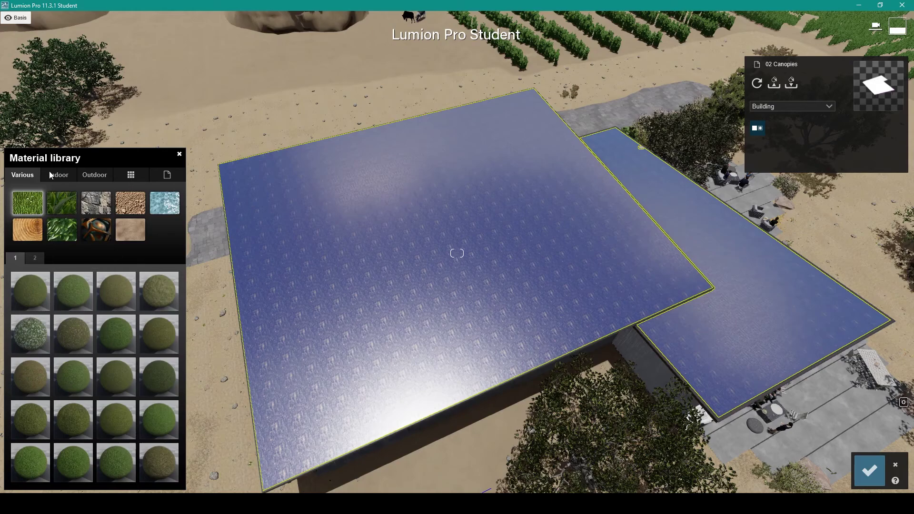
{"action": "left_click", "coordinate": [59, 179]}
{"action": "left_click", "coordinate": [31, 176]}
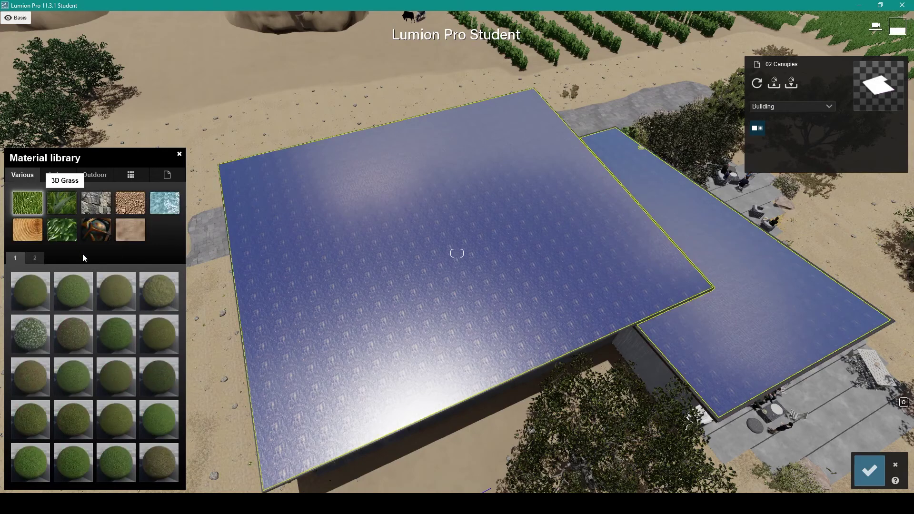
{"action": "left_click", "coordinate": [62, 174]}
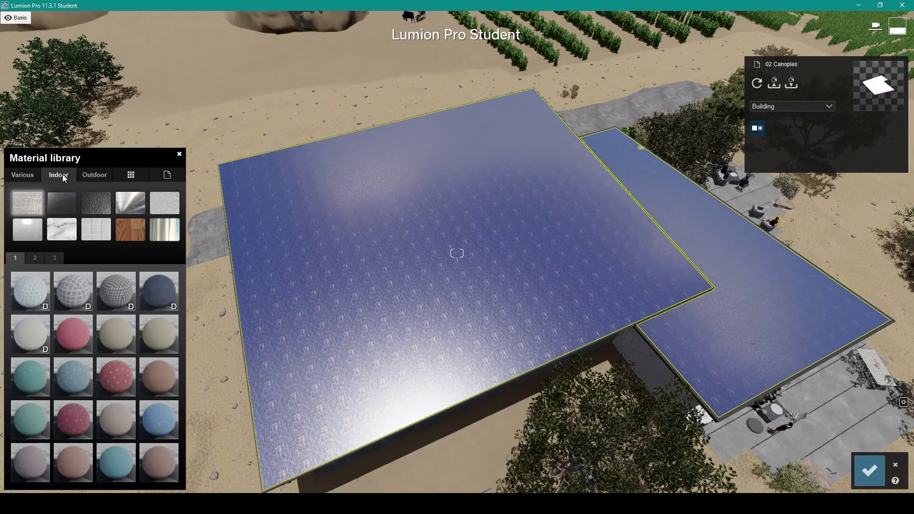
- Apply the Ground 027 2048 grass material from the various category to the roof, and open the indoor materials
{"action": "left_click", "coordinate": [28, 176]}
{"action": "left_click", "coordinate": [123, 339]}
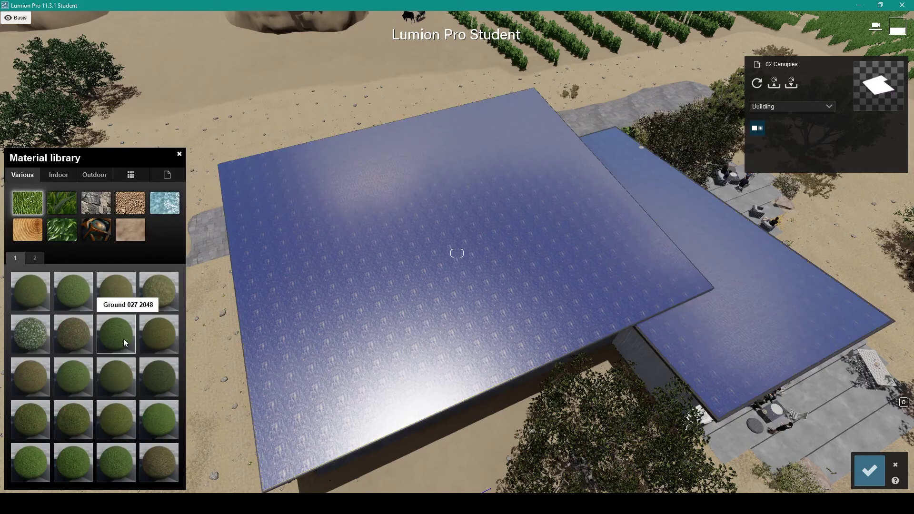
{"action": "right_click_drag", "start_coordinate": [451, 416], "coordinate": [256, 419]}
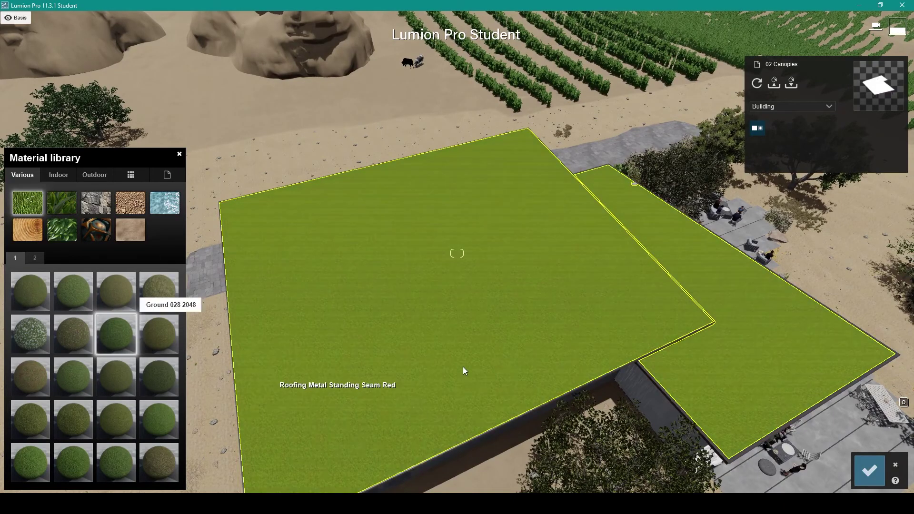
{"action": "right_click_drag", "start_coordinate": [463, 371], "coordinate": [481, 367]}
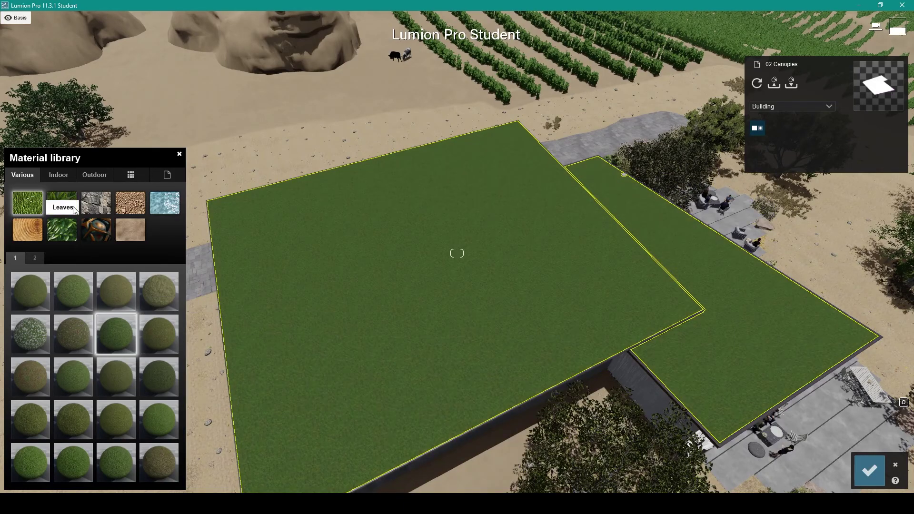
{"action": "left_click", "coordinate": [63, 175]}
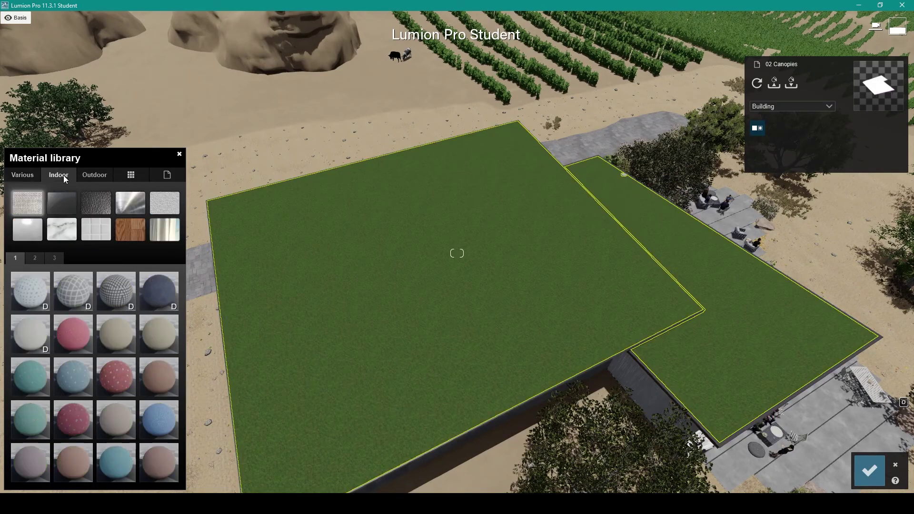
- Leave the roof's material editing and adjust the brush speed and brush size of the landscape paint tool
{"action": "left_click", "coordinate": [19, 176]}
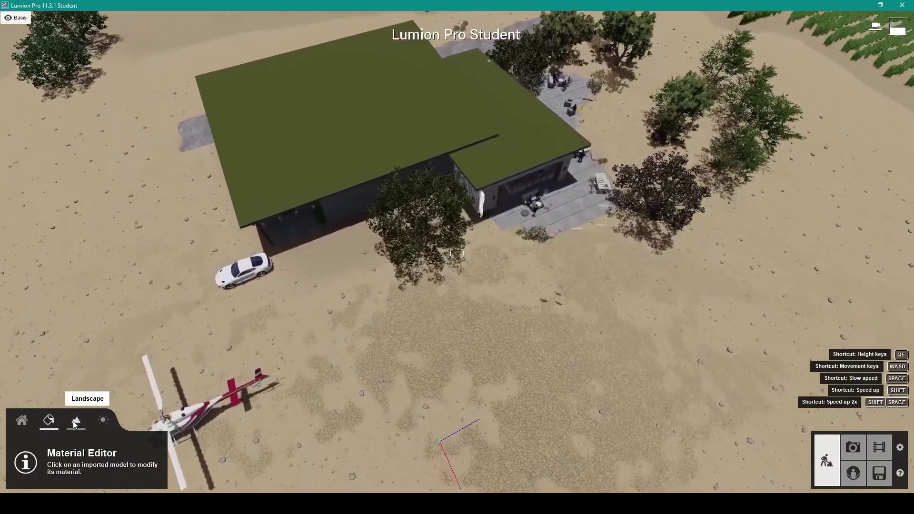
{"action": "left_click", "coordinate": [74, 421]}
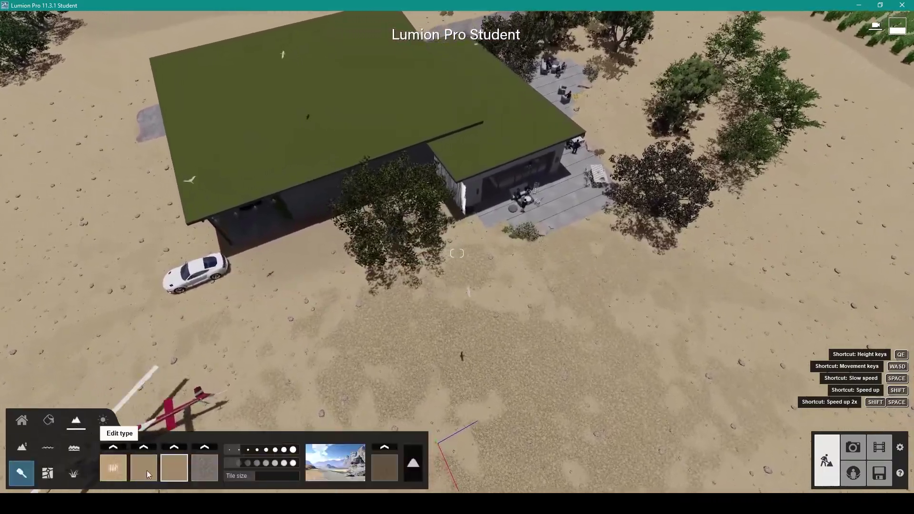
{"action": "key", "text": "s"}
{"action": "right_click_drag", "start_coordinate": [464, 347], "coordinate": [428, 358]}
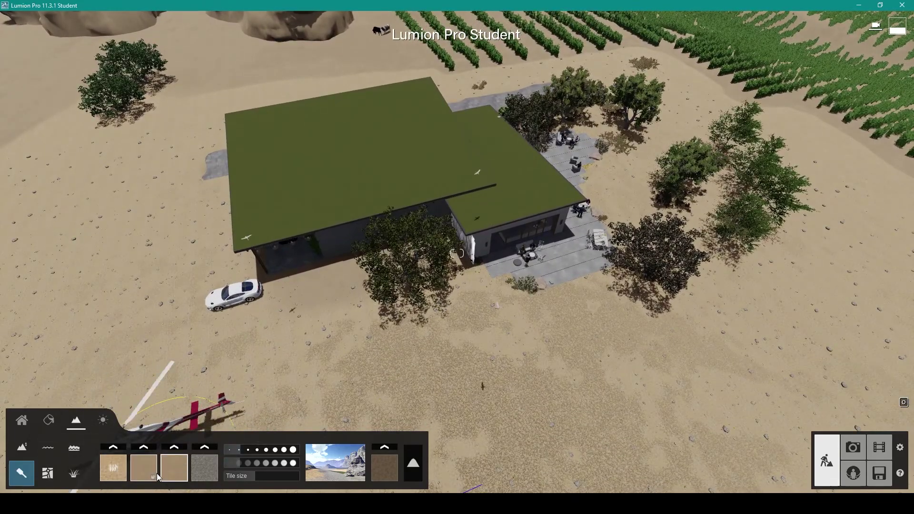
{"action": "left_click", "coordinate": [238, 464]}
{"action": "left_click_drag", "start_coordinate": [237, 464], "coordinate": [285, 463]}
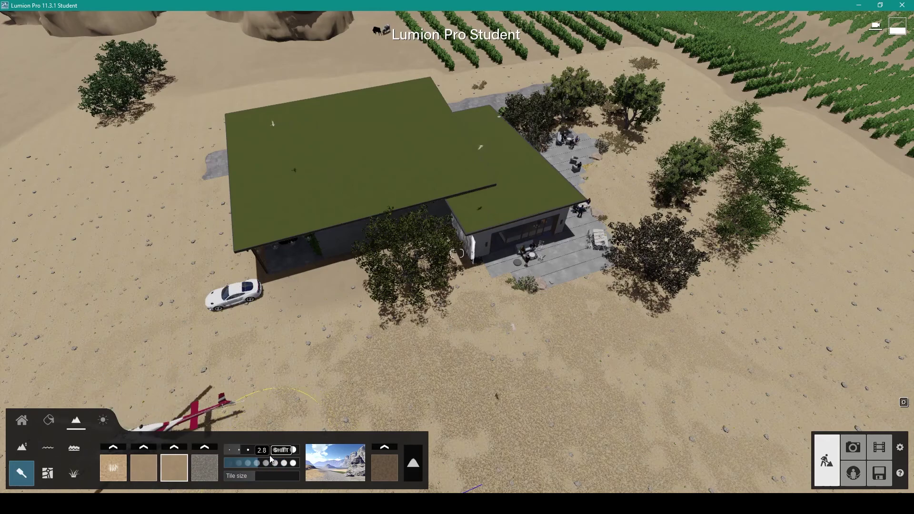
{"action": "left_click", "coordinate": [253, 450]}
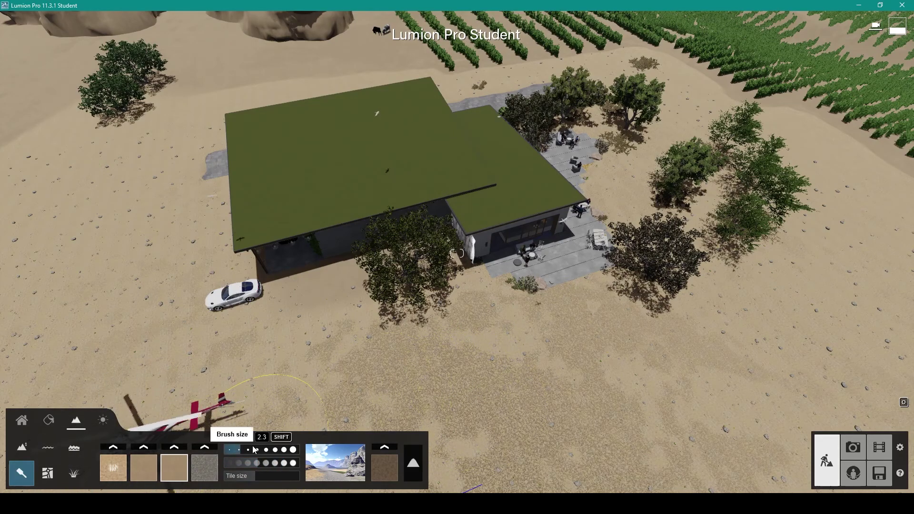
{"action": "left_click_drag", "start_coordinate": [248, 451], "coordinate": [257, 449]}
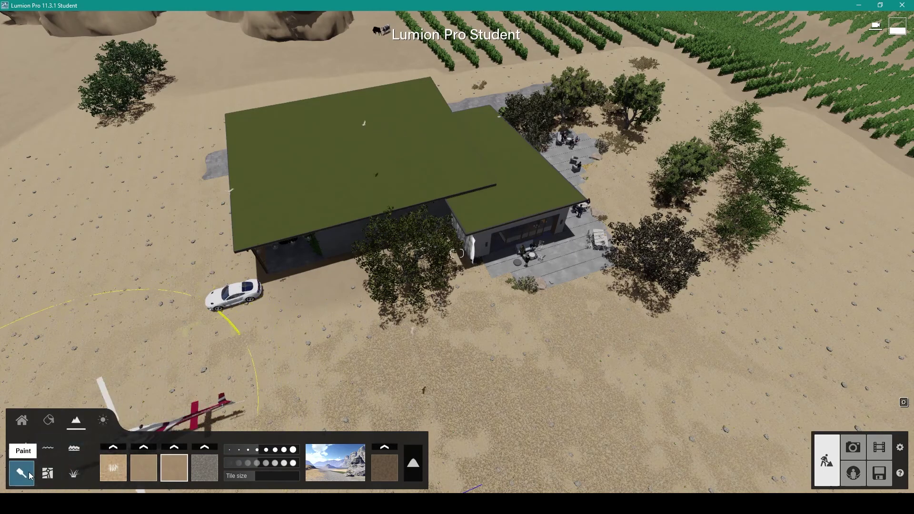
- Raise the terrain into a broad mound beside the helicopter and the white car
{"action": "left_click", "coordinate": [30, 447]}
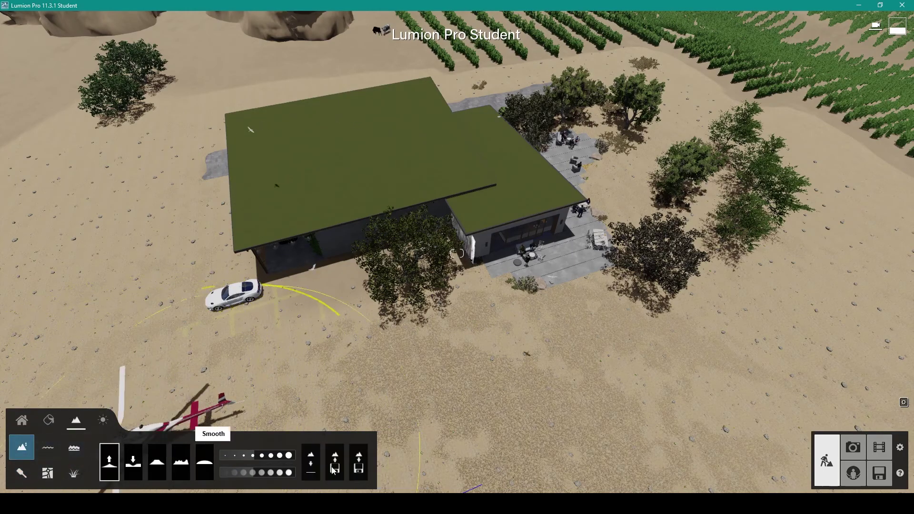
{"action": "right_click_drag", "start_coordinate": [467, 388], "coordinate": [451, 367]}
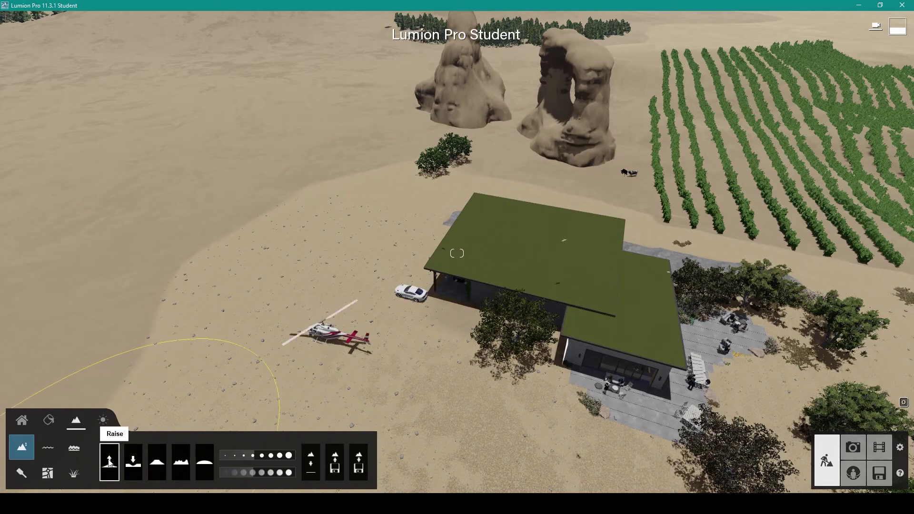
{"action": "mouse_move", "coordinate": [308, 234]}
{"action": "left_mouse_down"}
{"action": "mouse_move", "coordinate": [307, 223]}
{"action": "mouse_move", "coordinate": [306, 236]}
{"action": "left_mouse_up"}
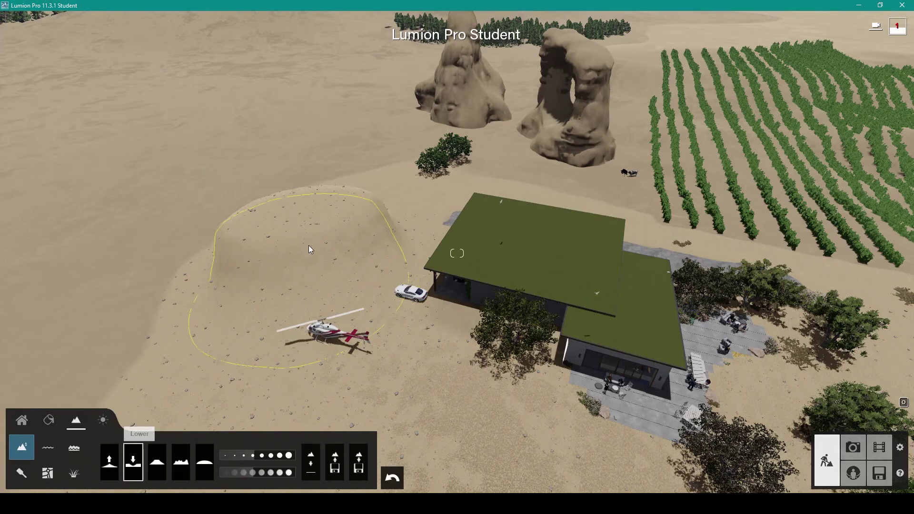
- Lower the terrain at the raised mound to carve a large hollow beside the house
{"action": "mouse_move", "coordinate": [309, 246]}
{"action": "left_mouse_down"}
{"action": "mouse_move", "coordinate": [310, 283]}
{"action": "mouse_move", "coordinate": [312, 263]}
{"action": "left_mouse_up"}
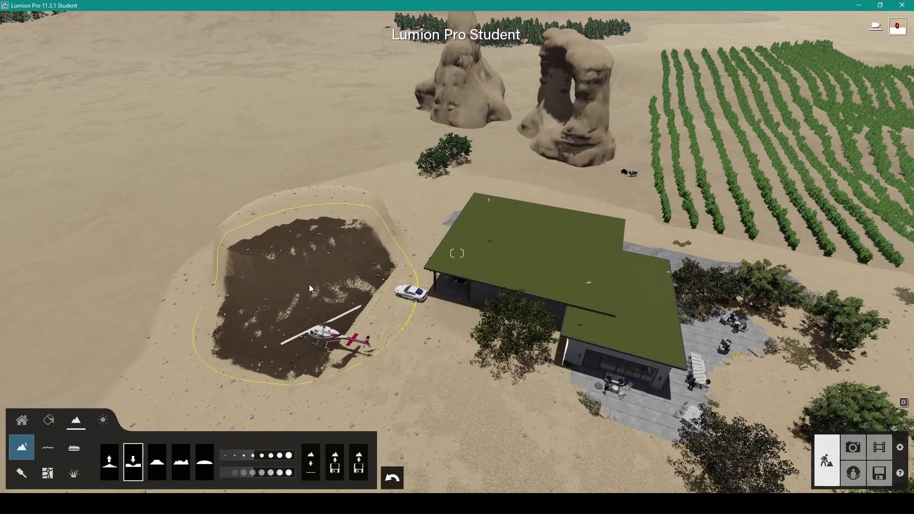
{"action": "key", "text": "ctrl+z"}
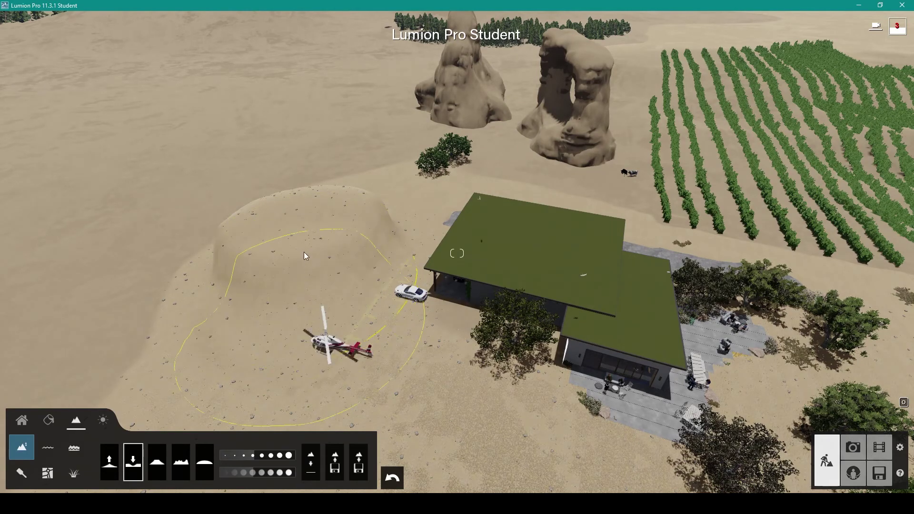
{"action": "right_click_drag", "start_coordinate": [295, 282], "coordinate": [334, 286]}
{"action": "key", "text": "w"}
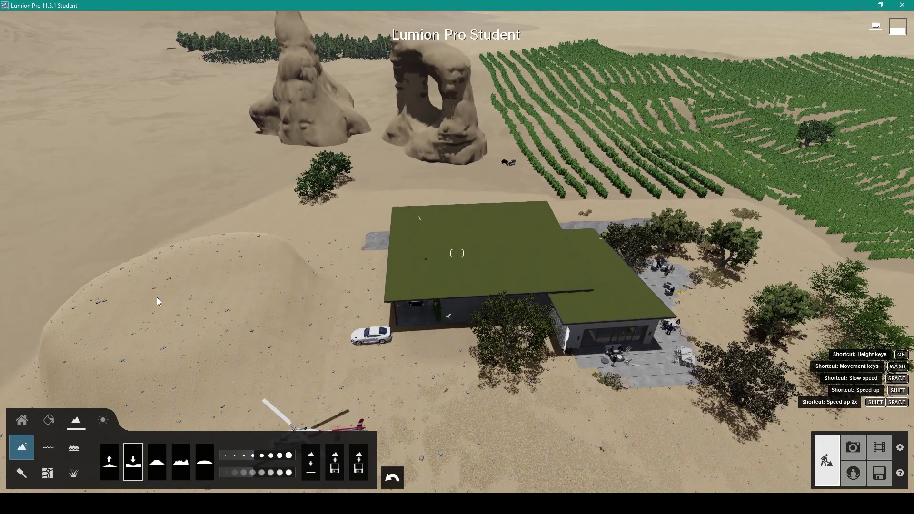
{"action": "mouse_move", "coordinate": [158, 286]}
{"action": "left_mouse_down"}
{"action": "mouse_move", "coordinate": [164, 298]}
{"action": "mouse_move", "coordinate": [216, 292]}
{"action": "left_mouse_up"}
{"action": "mouse_move", "coordinate": [293, 277]}
{"action": "left_mouse_down"}
{"action": "mouse_move", "coordinate": [296, 284]}
{"action": "mouse_move", "coordinate": [170, 363]}
{"action": "left_mouse_up"}
{"action": "key", "text": "s"}
{"action": "key", "text": "s"}
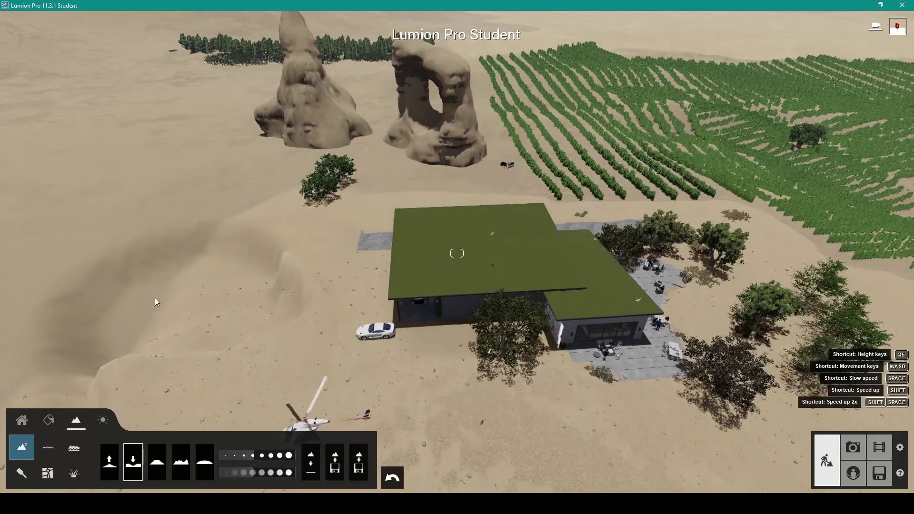
{"action": "key", "text": "s"}
{"action": "key", "text": "d"}
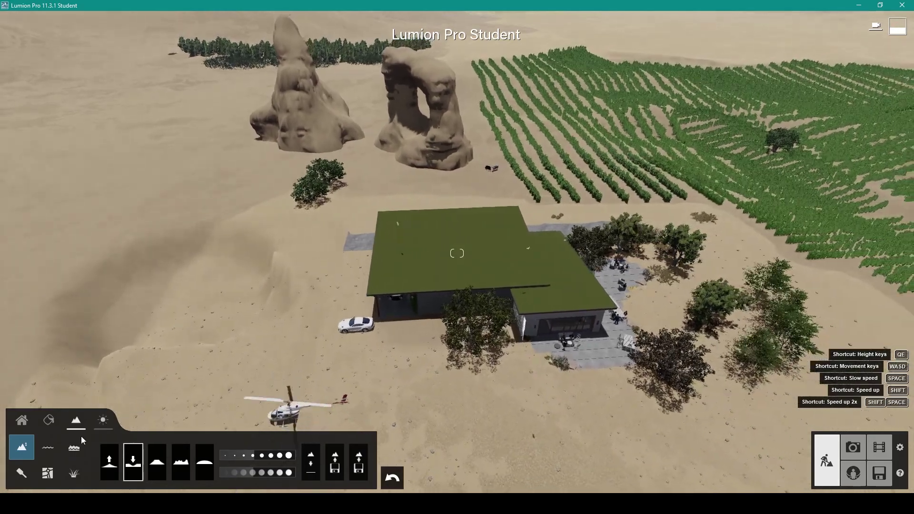
- Place a Tropical water surface beside the hollow and stretch its corners until the water covers the hollow
{"action": "left_click", "coordinate": [53, 455]}
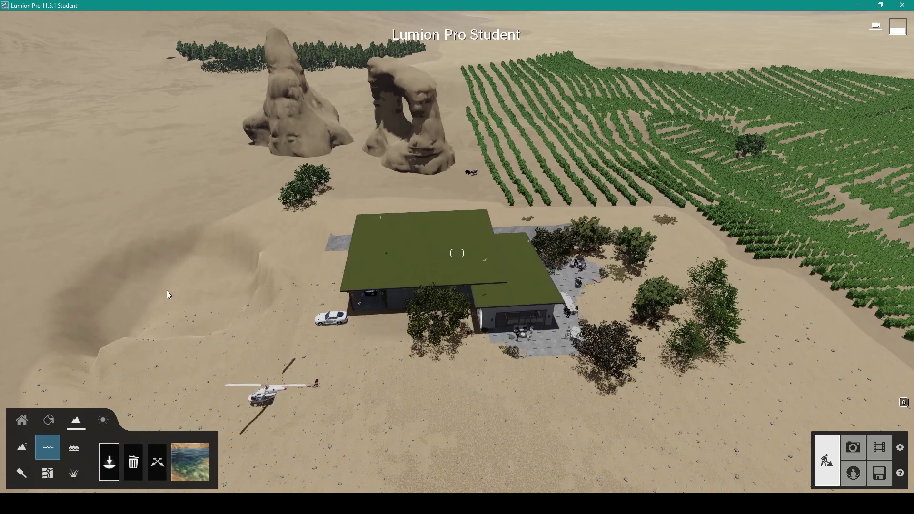
{"action": "left_click", "coordinate": [198, 462]}
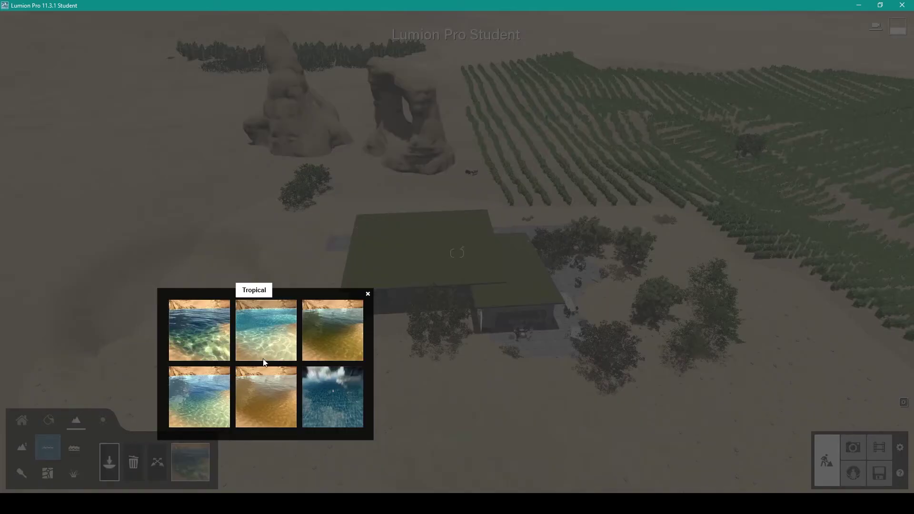
{"action": "left_click", "coordinate": [261, 324]}
{"action": "left_click", "coordinate": [258, 322]}
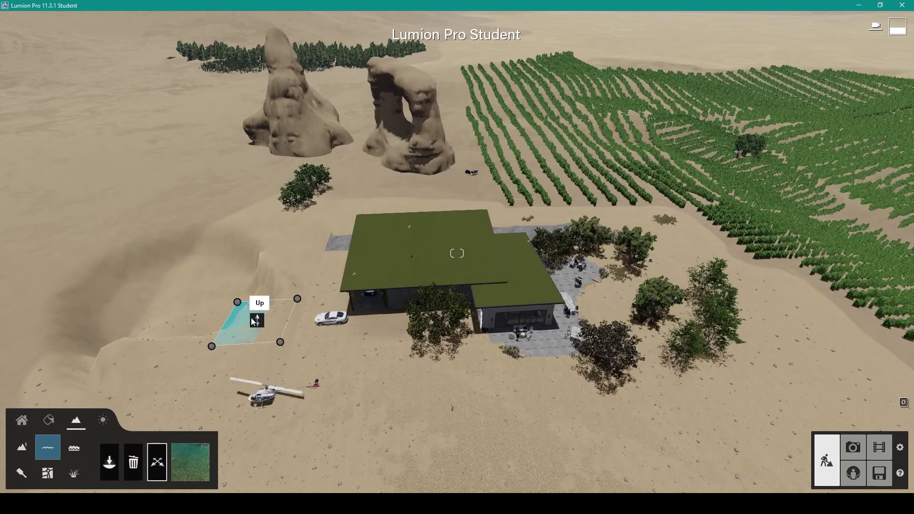
{"action": "left_click_drag", "start_coordinate": [237, 302], "coordinate": [120, 245]}
{"action": "left_click_drag", "start_coordinate": [280, 342], "coordinate": [225, 367]}
- Examine the water-filled hollow, the house and the surrounding terrain from several sides
{"action": "key", "text": "a"}
{"action": "key", "text": "a"}
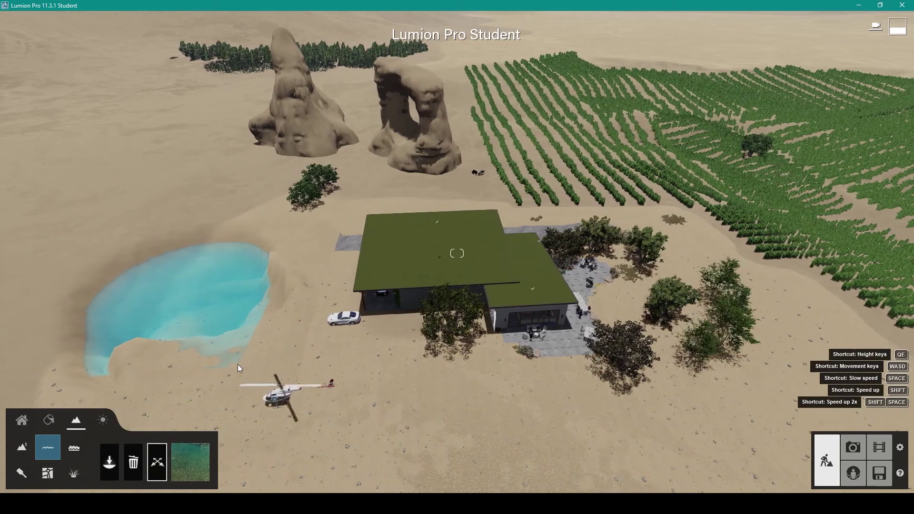
{"action": "key", "text": "a"}
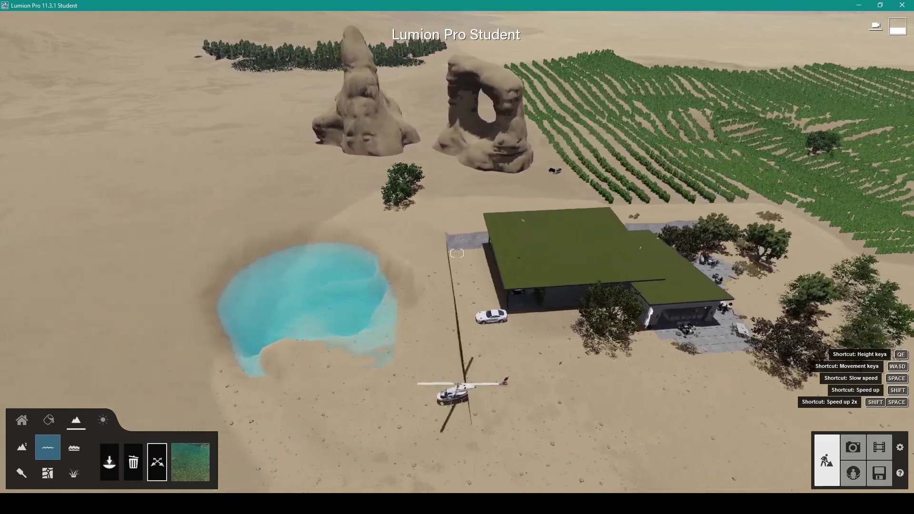
{"action": "key", "text": "a"}
{"action": "right_click_drag", "start_coordinate": [457, 253], "coordinate": [673, 328]}
{"action": "key", "text": "s"}
{"action": "key", "text": "a"}
{"action": "right_click_drag", "start_coordinate": [457, 253], "coordinate": [476, 124]}
{"action": "key", "text": "w"}
{"action": "key", "text": "s"}
{"action": "left_click", "coordinate": [79, 449]}
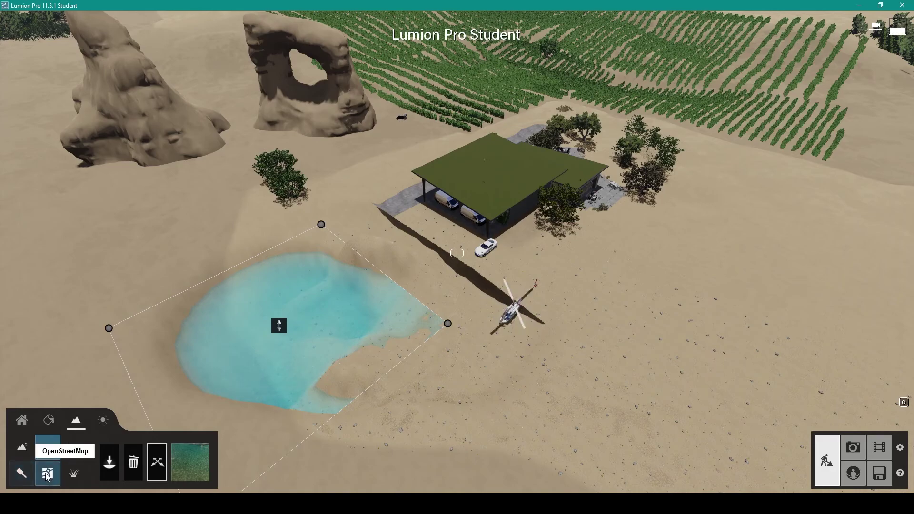
{"action": "key", "text": "d"}
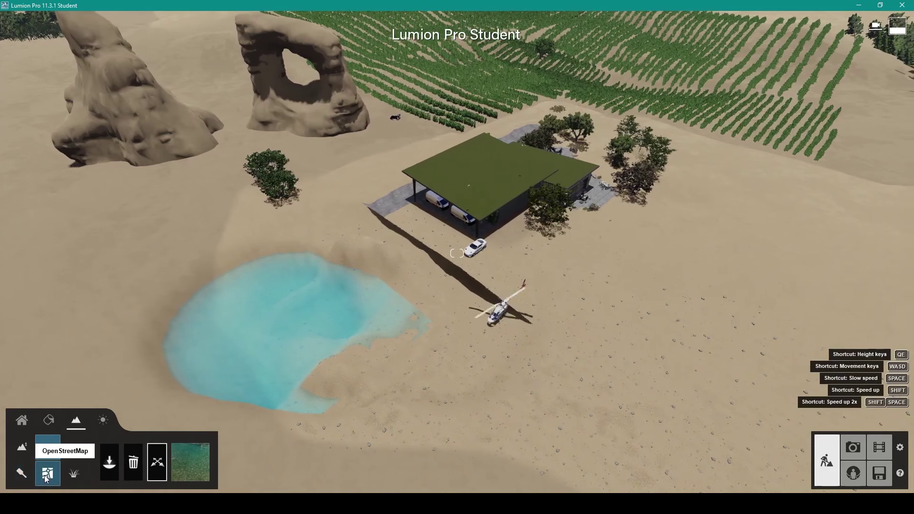
{"action": "key", "text": "d"}
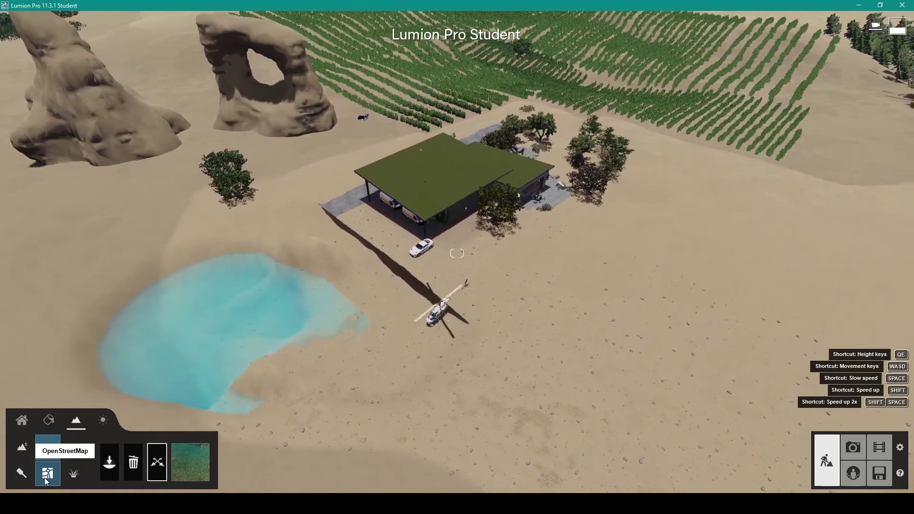
{"action": "key", "text": "d"}
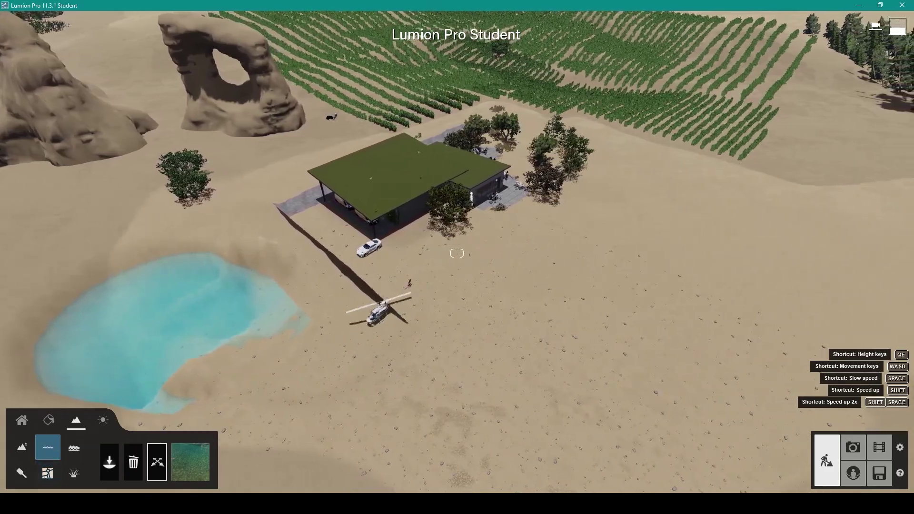
{"action": "right_click_drag", "start_coordinate": [457, 253], "coordinate": [457, 153]}
{"action": "key", "text": "a"}
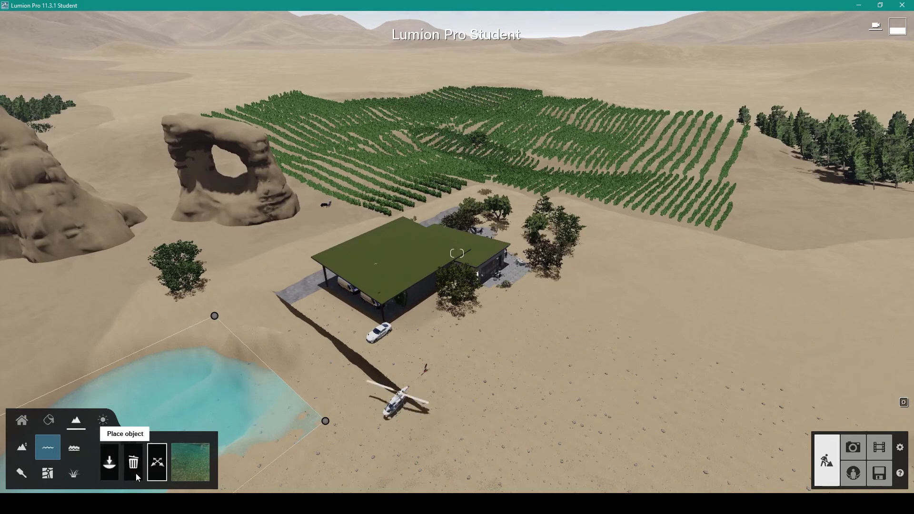
- Open the weather settings and turn the sun direction towards the east-northeast
{"action": "left_click", "coordinate": [98, 421]}
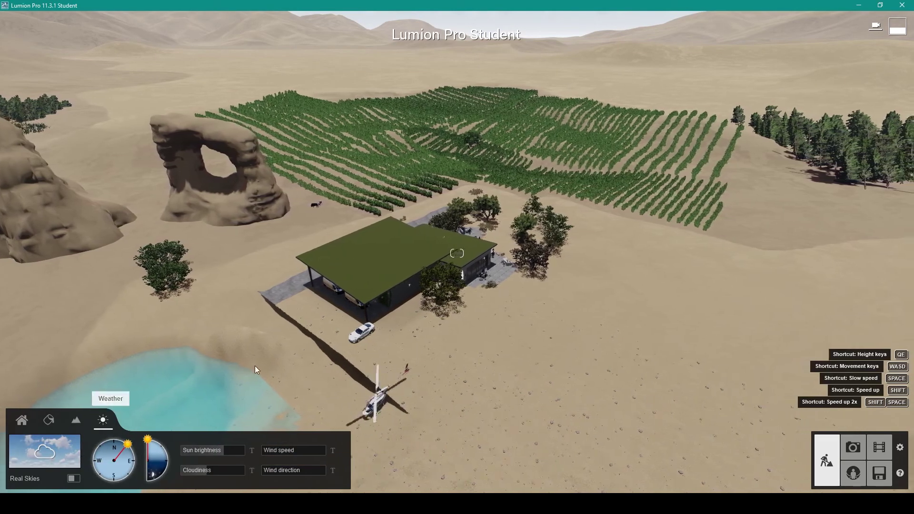
{"action": "right_click_drag", "start_coordinate": [263, 370], "coordinate": [324, 461]}
{"action": "key", "text": "d"}
{"action": "mouse_move", "coordinate": [128, 448]}
{"action": "left_mouse_down"}
{"action": "mouse_move", "coordinate": [113, 444]}
{"action": "mouse_move", "coordinate": [146, 456]}
{"action": "mouse_move", "coordinate": [146, 444]}
{"action": "left_mouse_up"}
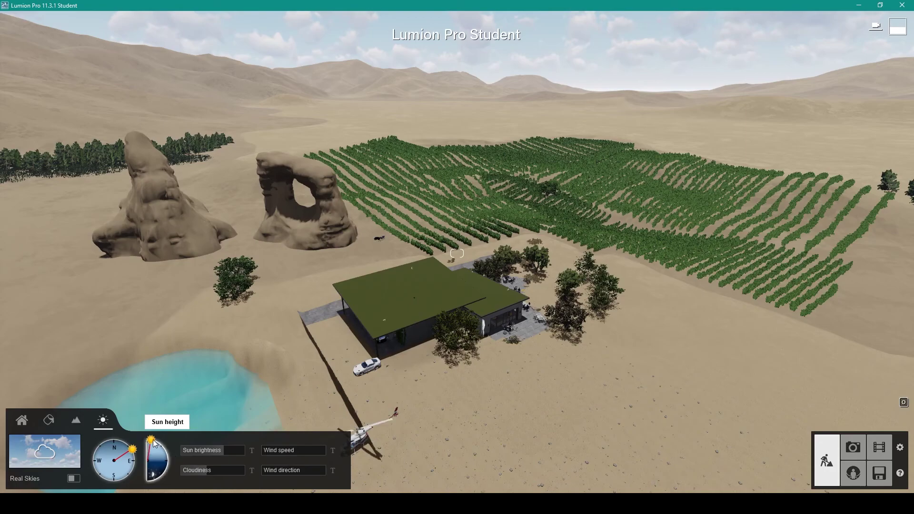
- Drop the sun height to night level and raise it back to the horizon for low, warm light
{"action": "left_click_drag", "start_coordinate": [167, 462], "coordinate": [157, 482]}
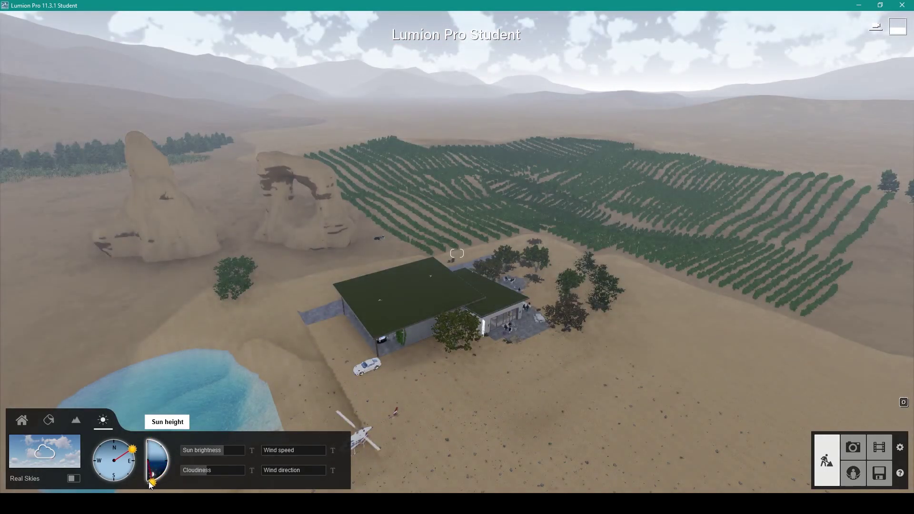
{"action": "right_click_drag", "start_coordinate": [474, 445], "coordinate": [479, 409]}
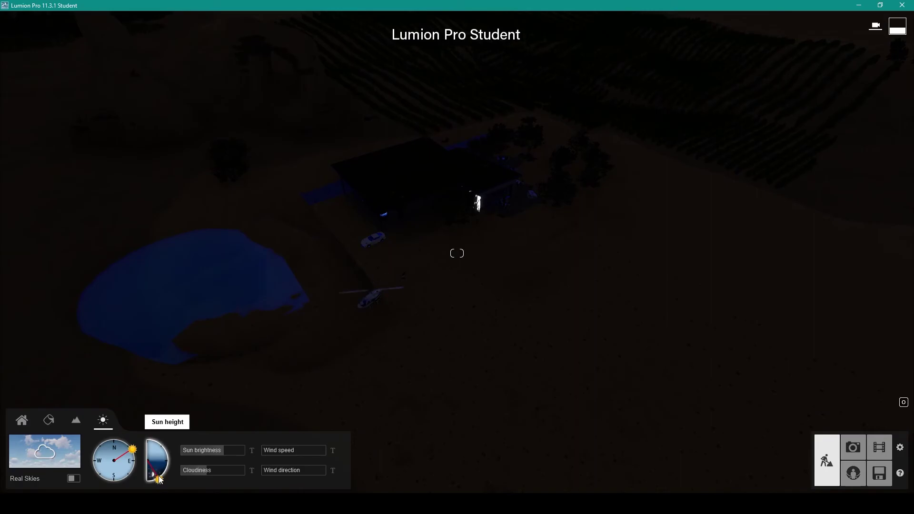
{"action": "left_click_drag", "start_coordinate": [170, 463], "coordinate": [170, 459]}
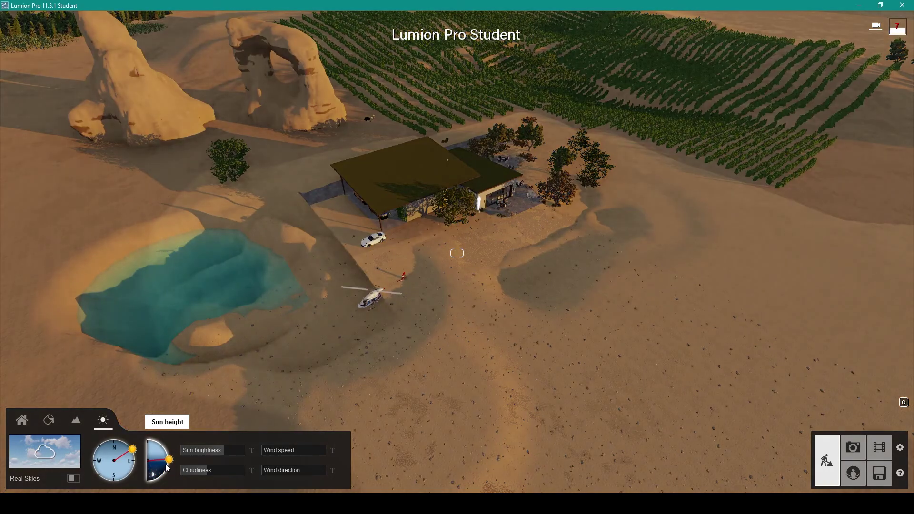
{"action": "right_click_drag", "start_coordinate": [468, 399], "coordinate": [447, 348]}
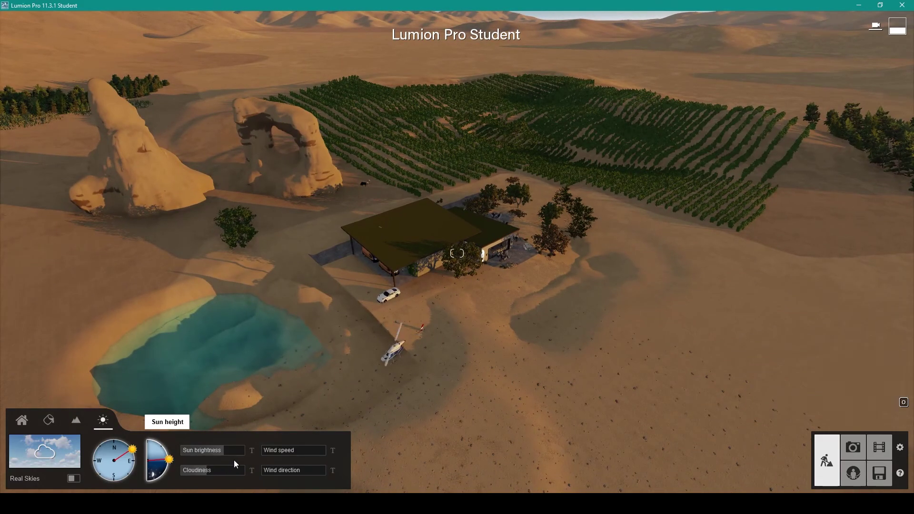
- Turn on Real Skies for the scene
{"action": "left_click", "coordinate": [73, 478]}
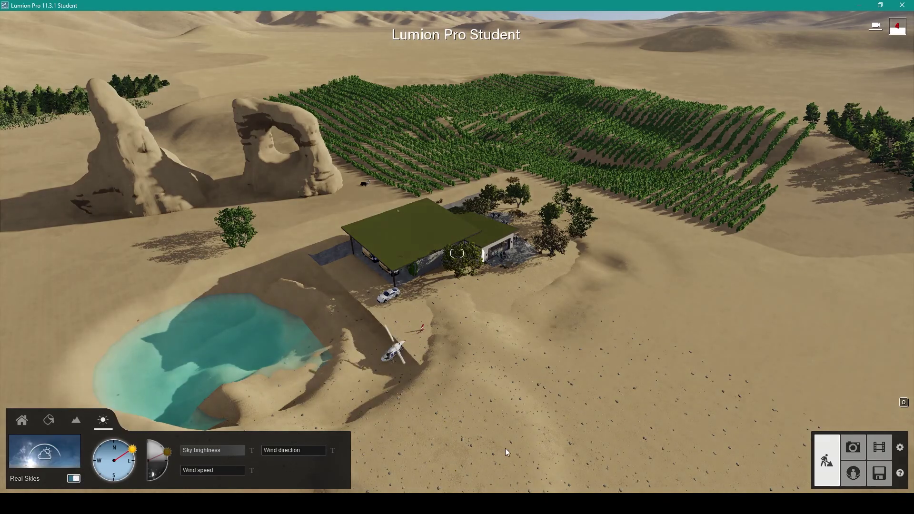
{"action": "right_click_drag", "start_coordinate": [506, 448], "coordinate": [586, 347]}
{"action": "right_click_drag", "start_coordinate": [457, 253], "coordinate": [238, 424]}
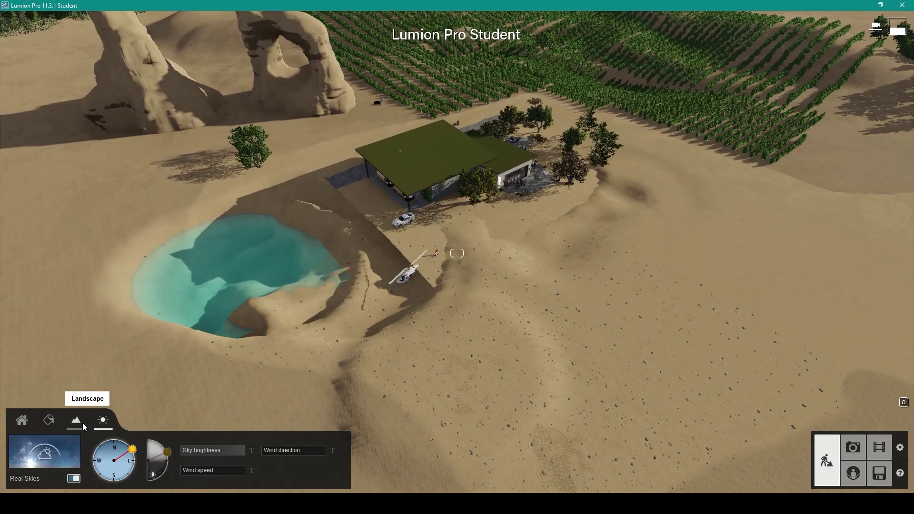
{"action": "left_click", "coordinate": [83, 425]}
{"action": "left_click", "coordinate": [49, 420]}
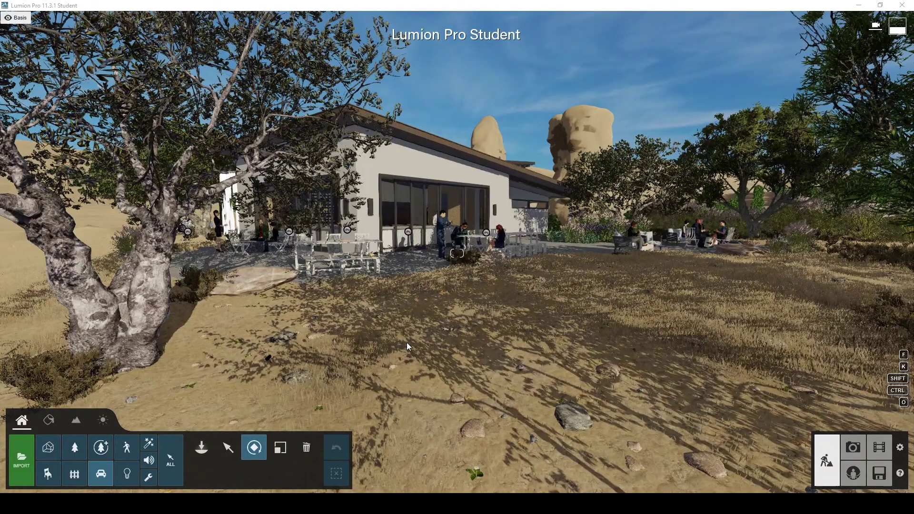
{"action": "left_click", "coordinate": [403, 335]}
{"action": "key", "text": "d"}
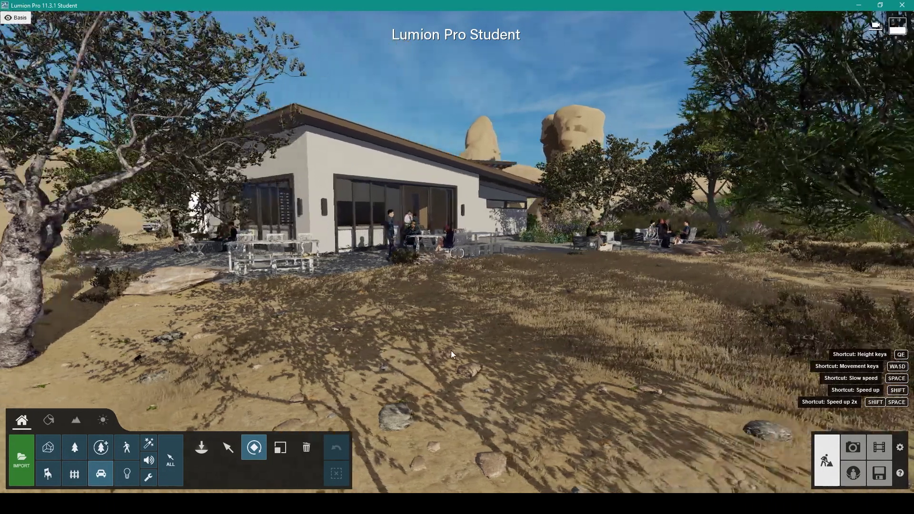
{"action": "key", "text": "a"}
{"action": "right_click_drag", "start_coordinate": [464, 367], "coordinate": [489, 355]}
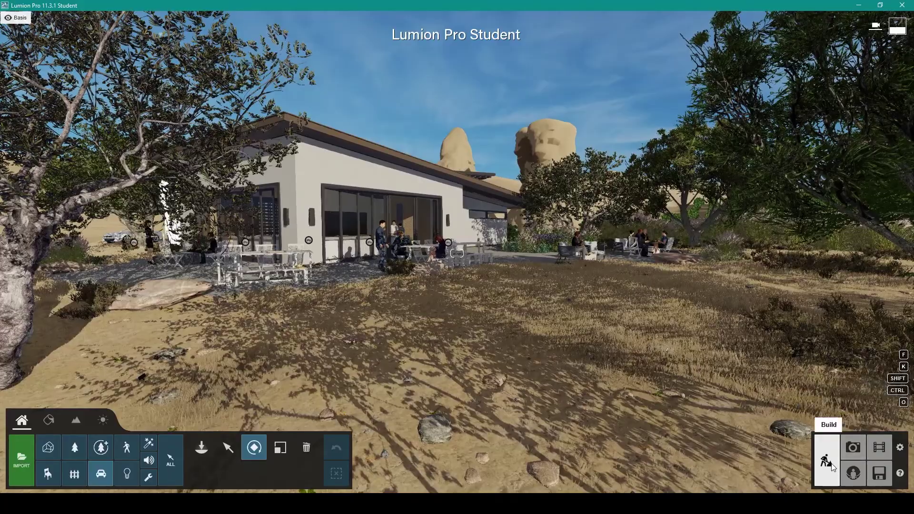
- Switch to Photo mode and frame the house with its terrace and the surrounding trees
{"action": "right_click_drag", "start_coordinate": [456, 253], "coordinate": [362, 241]}
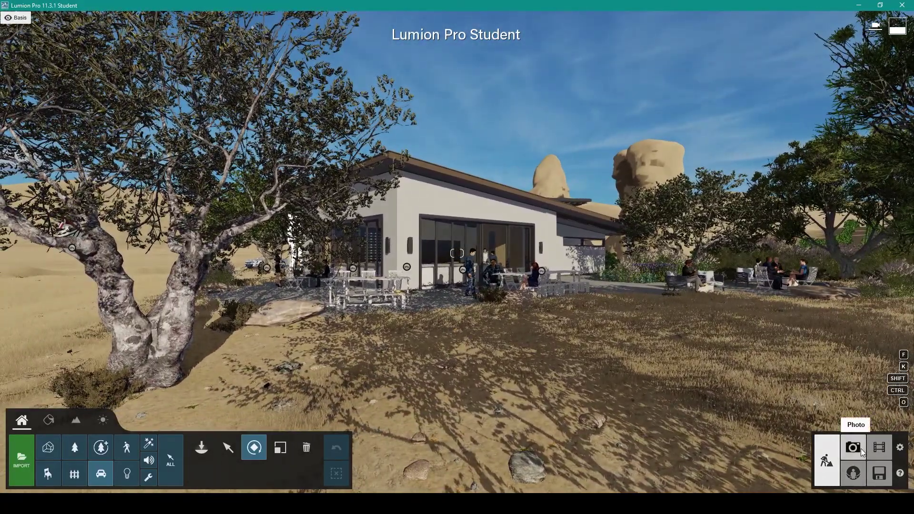
{"action": "left_click", "coordinate": [860, 449]}
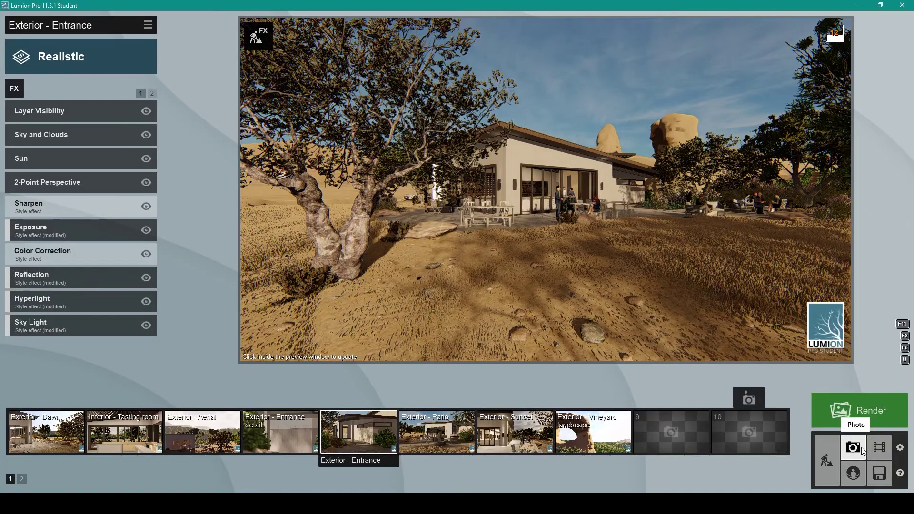
{"action": "right_click_drag", "start_coordinate": [495, 190], "coordinate": [533, 205]}
{"action": "right_click_drag", "start_coordinate": [457, 265], "coordinate": [523, 260]}
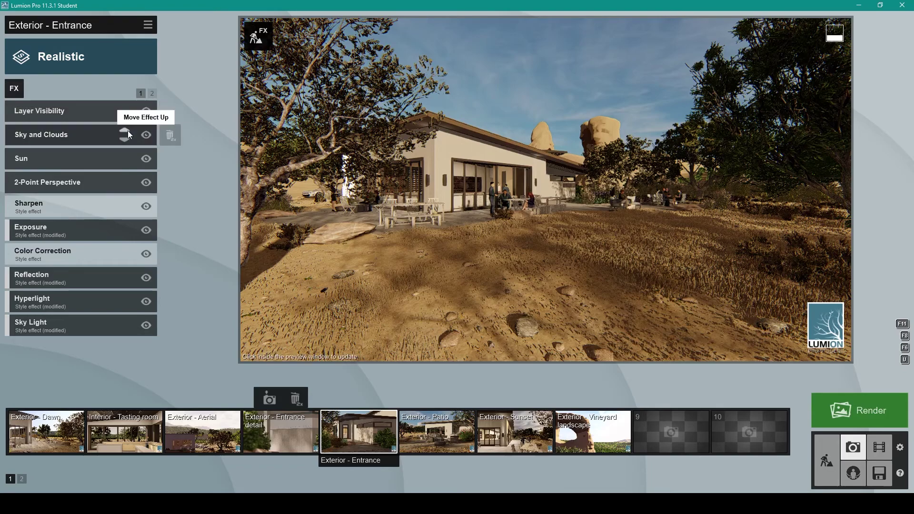
{"action": "left_click", "coordinate": [128, 132]}
{"action": "left_click", "coordinate": [128, 131]}
{"action": "left_click", "coordinate": [128, 130]}
{"action": "left_click", "coordinate": [127, 130]}
{"action": "left_click", "coordinate": [128, 130]}
{"action": "left_click", "coordinate": [128, 130]}
{"action": "left_click", "coordinate": [128, 131]}
{"action": "left_click", "coordinate": [127, 130]}
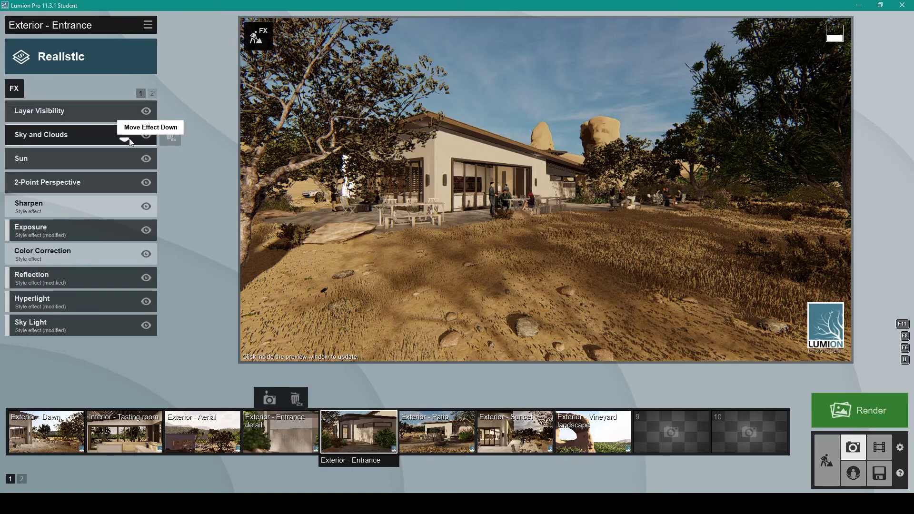
- In the Sky and Clouds effect of the Exterior - Entrance photo, raise the high clouds and set the sky brightness to 0.4
{"action": "left_click", "coordinate": [91, 138]}
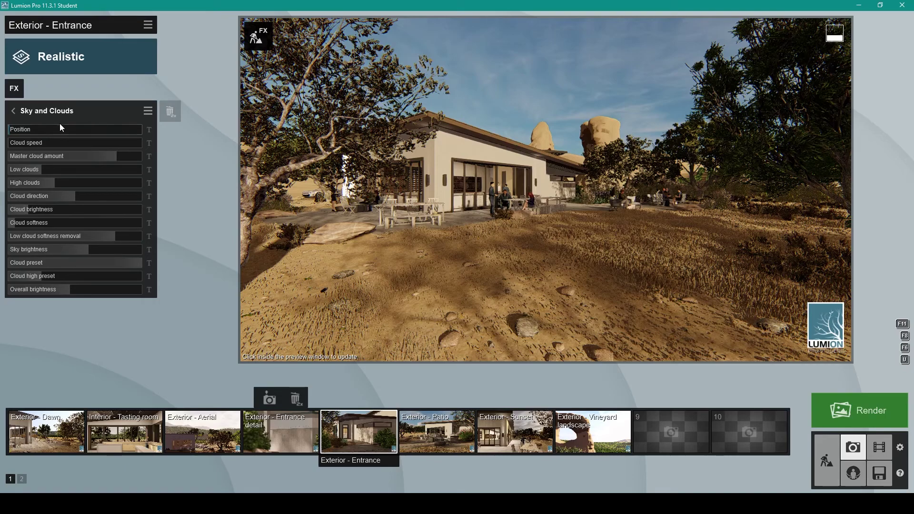
{"action": "left_click_drag", "start_coordinate": [129, 186], "coordinate": [89, 183]}
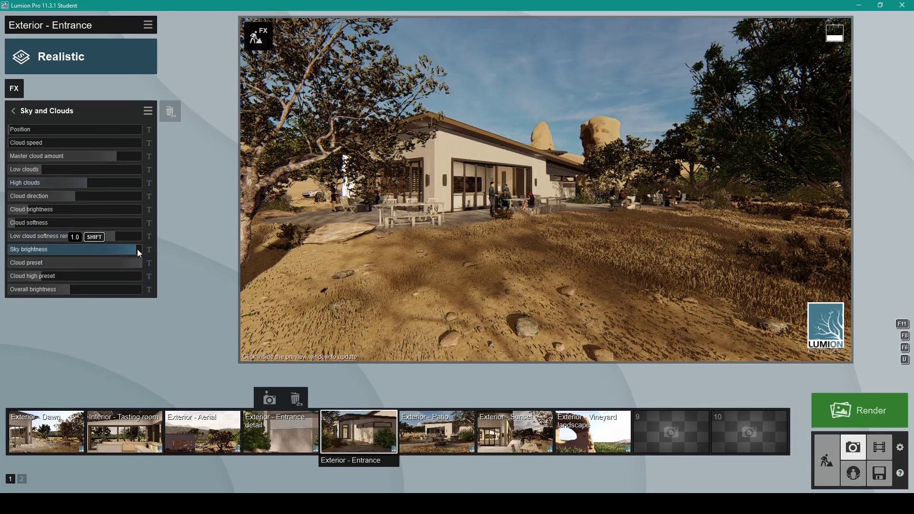
{"action": "left_click_drag", "start_coordinate": [136, 249], "coordinate": [101, 251]}
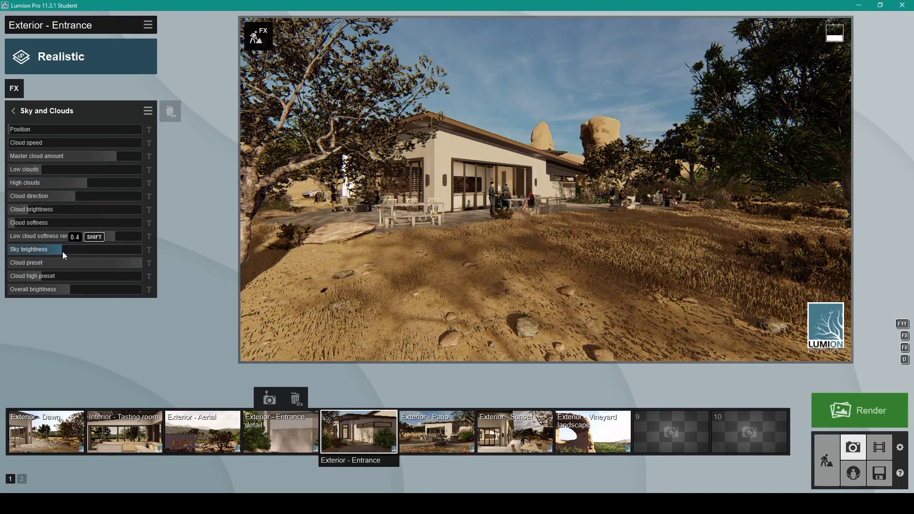
{"action": "left_click", "coordinate": [14, 112]}
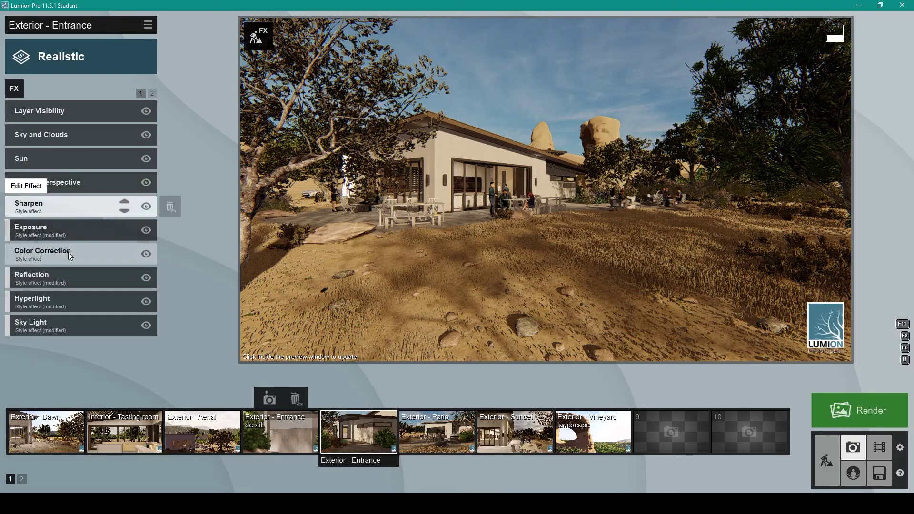
- Apply the Realistic style to the empty photo slot 9 and store the current camera view in it
{"action": "mouse_move", "coordinate": [504, 165]}
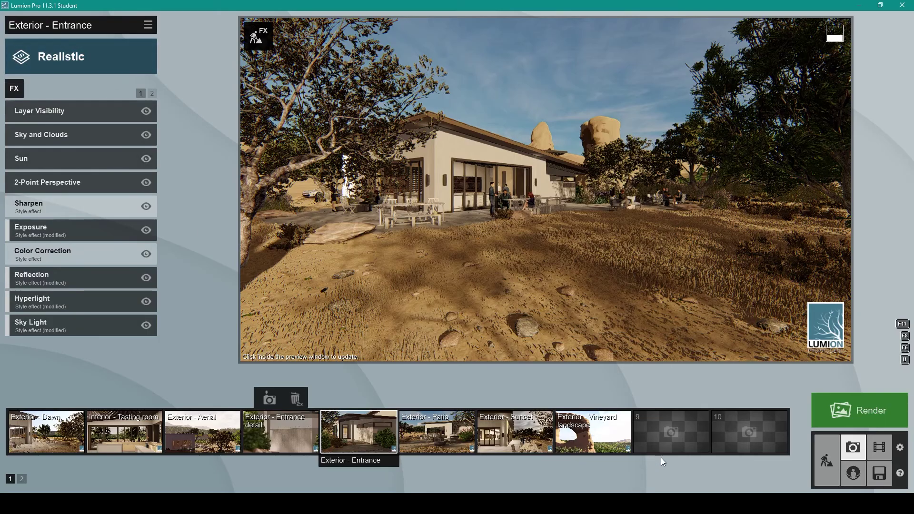
{"action": "left_click", "coordinate": [667, 432]}
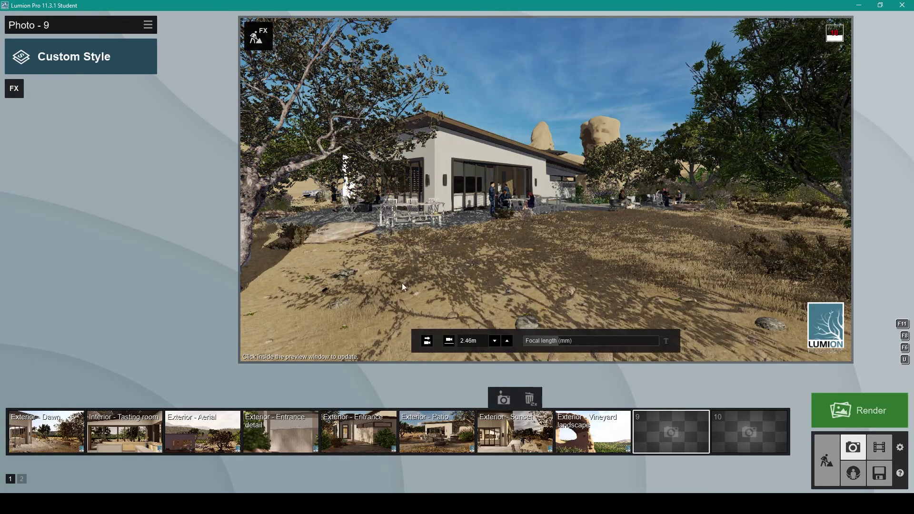
{"action": "left_click", "coordinate": [464, 289]}
{"action": "right_click_drag", "start_coordinate": [486, 285], "coordinate": [493, 286]}
{"action": "left_click", "coordinate": [102, 70]}
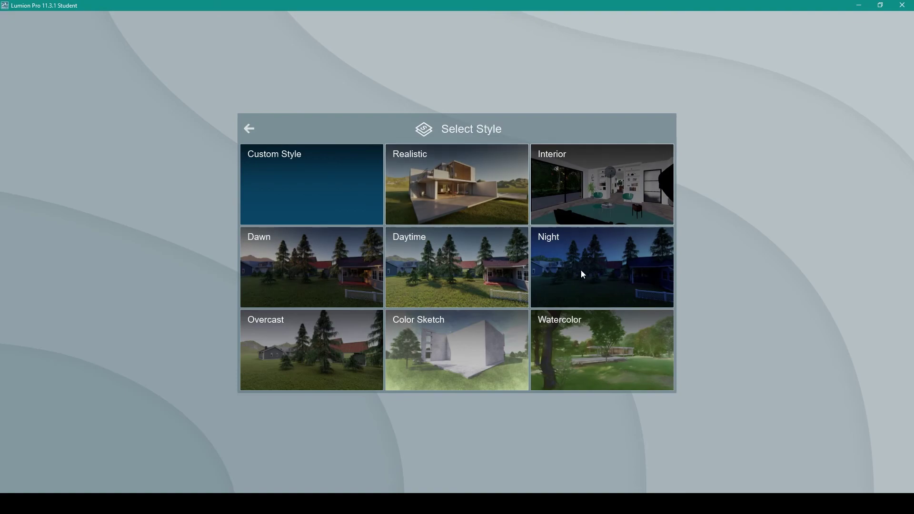
{"action": "left_click", "coordinate": [447, 189]}
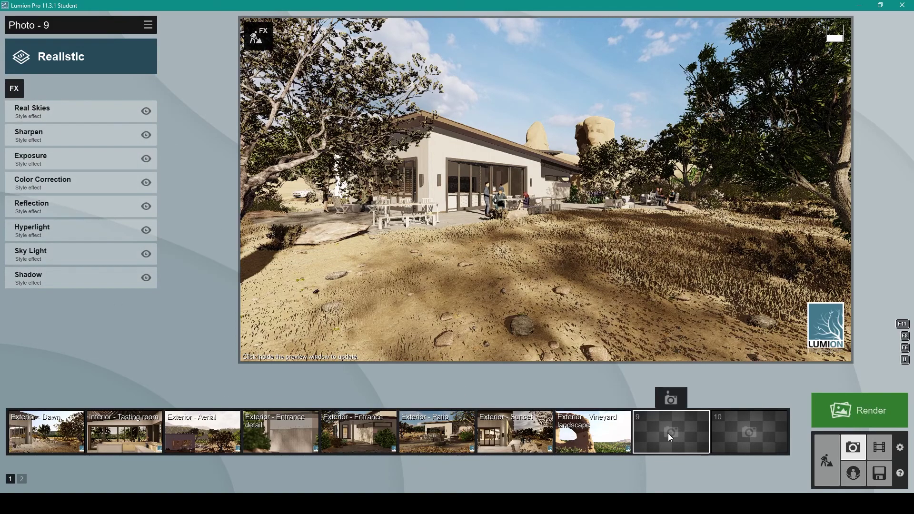
{"action": "left_click", "coordinate": [670, 404]}
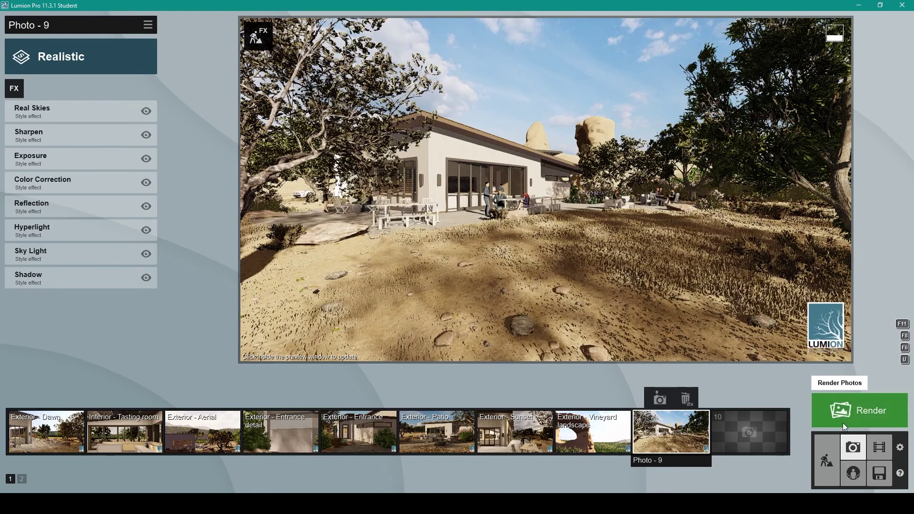
- Render the current shot at Print size, 3840x2160, and save it as the JPG file render_lumion on the Desktop
{"action": "left_click", "coordinate": [869, 423]}
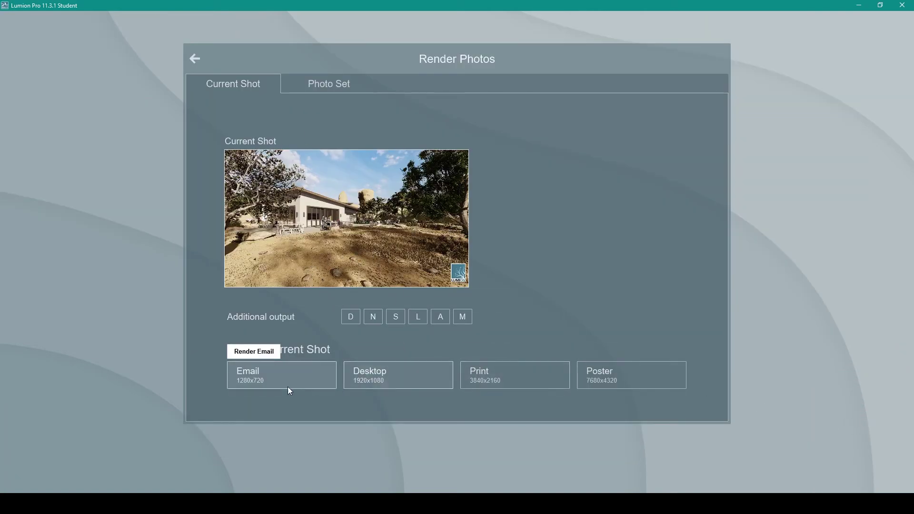
{"action": "left_click", "coordinate": [293, 84]}
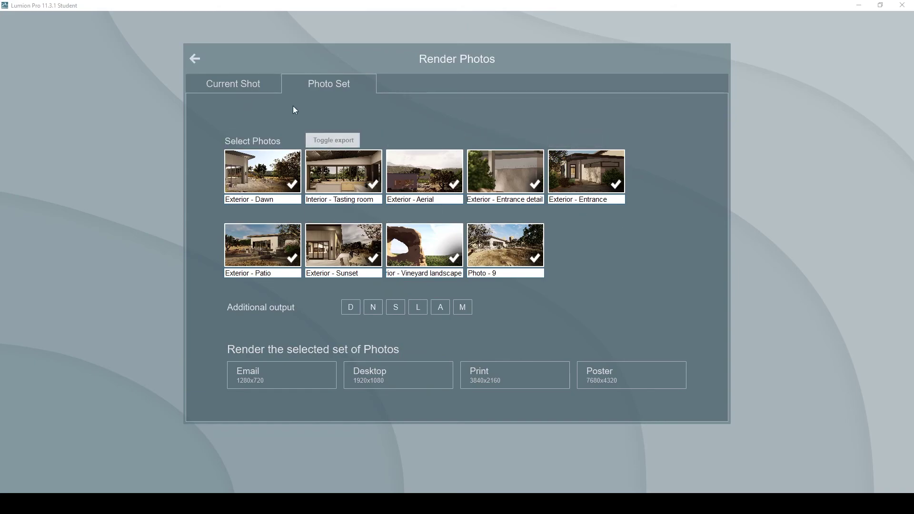
{"action": "left_click", "coordinate": [264, 86]}
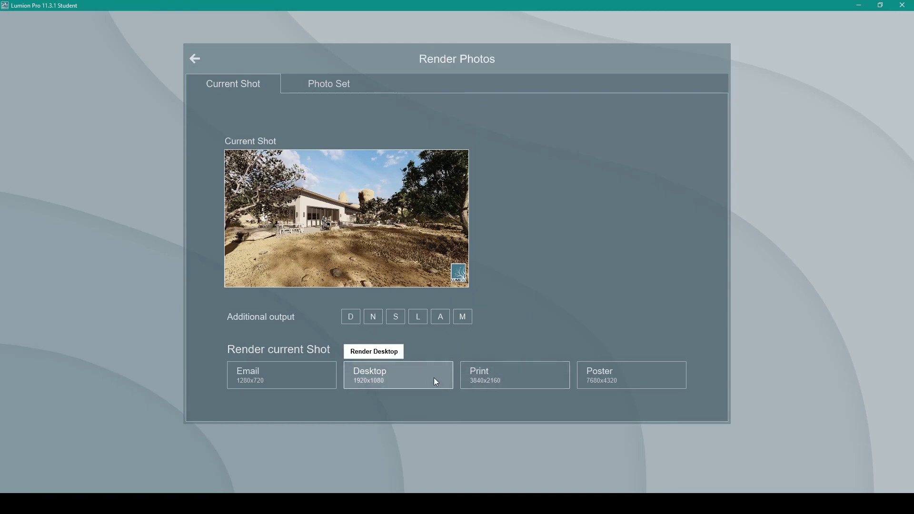
{"action": "left_click", "coordinate": [526, 389]}
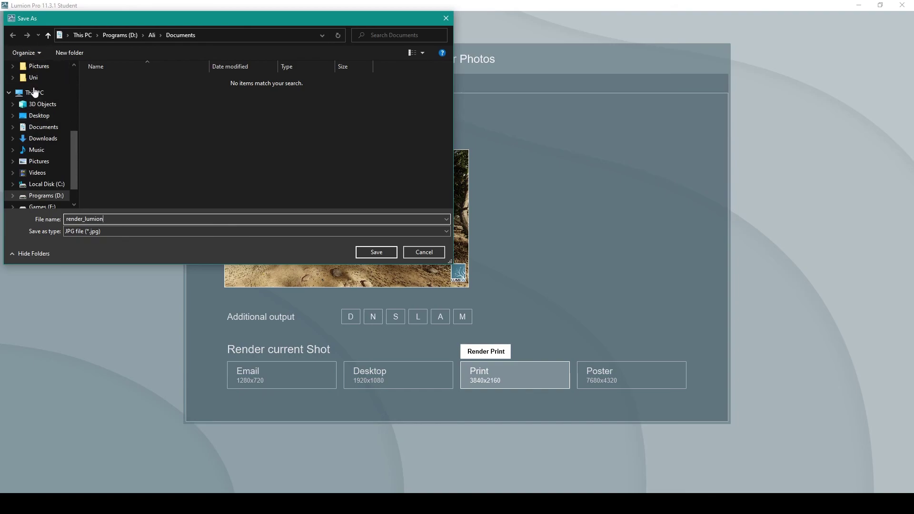
{"action": "left_click", "coordinate": [39, 115]}
{"action": "left_click", "coordinate": [373, 251]}
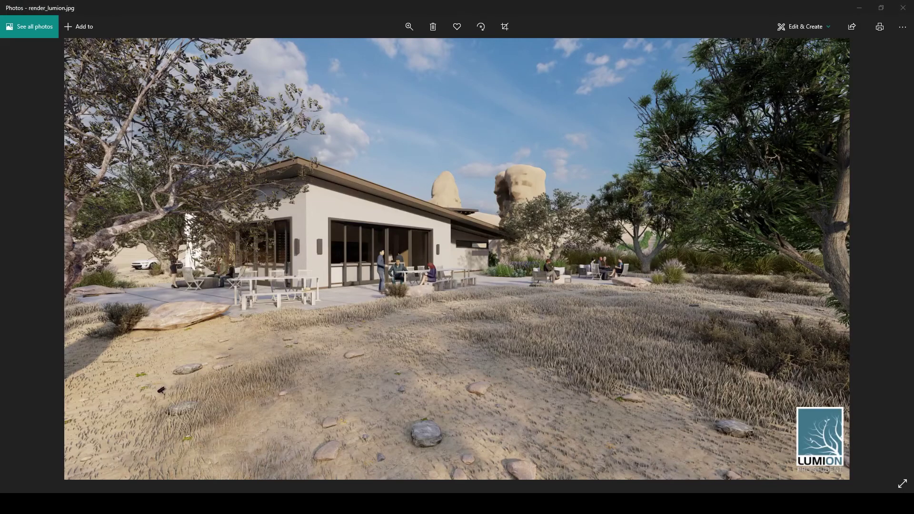
- Examine render_lumion.jpg in Photos up close, including the house, the terrace, the people and the parked car
{"action": "double_click", "coordinate": [527, 368]}
{"action": "left_click_drag", "start_coordinate": [528, 367], "coordinate": [207, 478]}
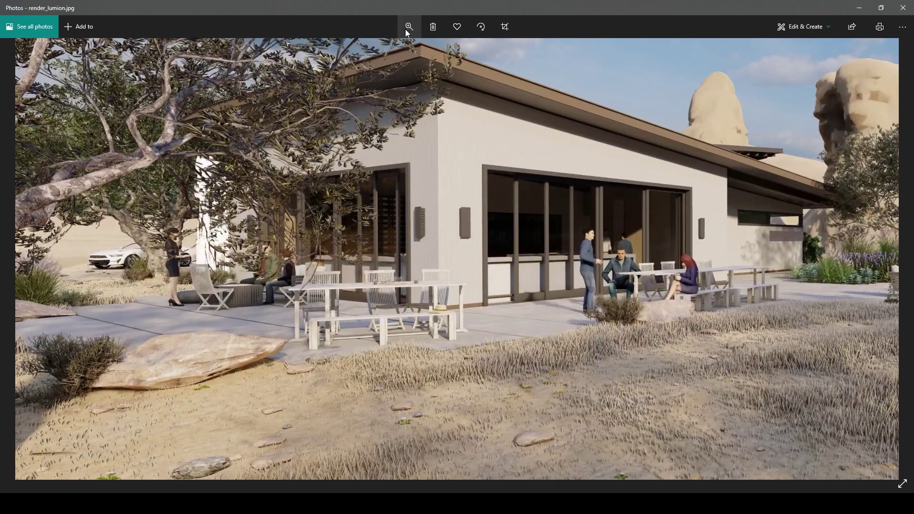
{"action": "left_click", "coordinate": [409, 26]}
{"action": "left_click_drag", "start_coordinate": [408, 46], "coordinate": [438, 52]}
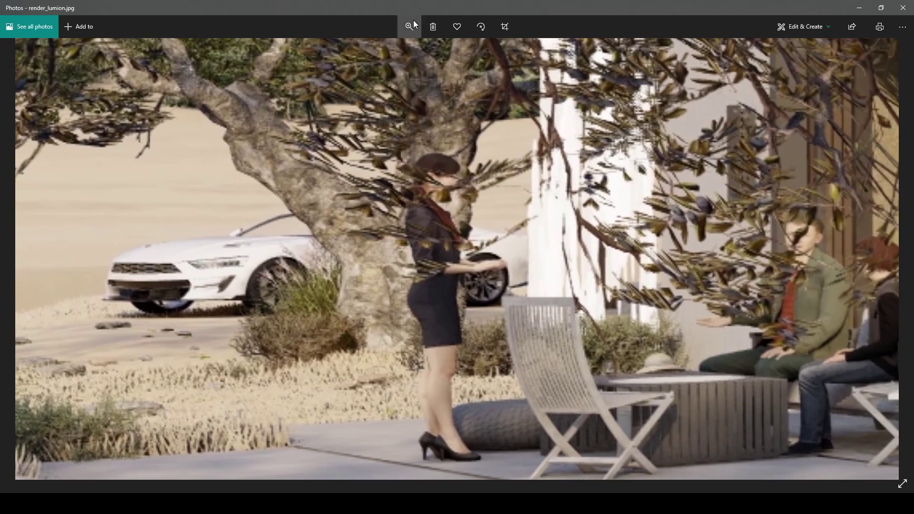
{"action": "left_click", "coordinate": [413, 25]}
{"action": "left_click_drag", "start_coordinate": [437, 52], "coordinate": [364, 53]}
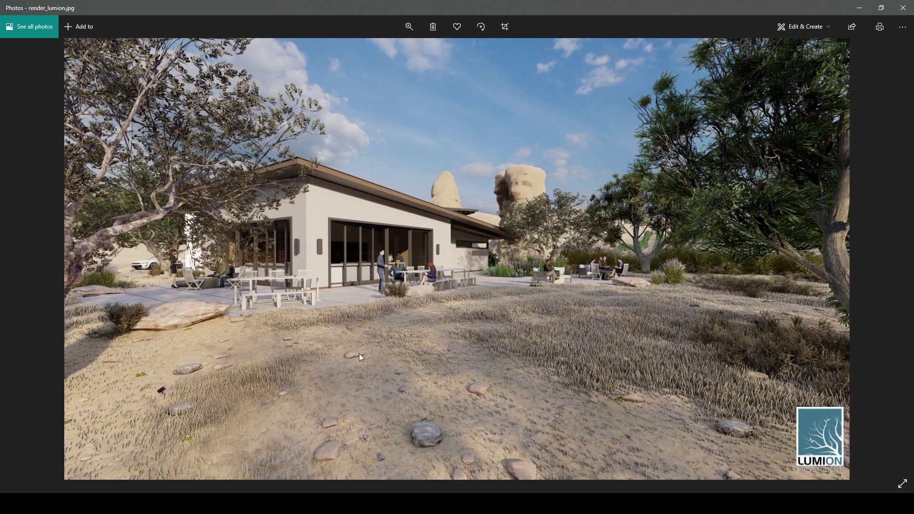